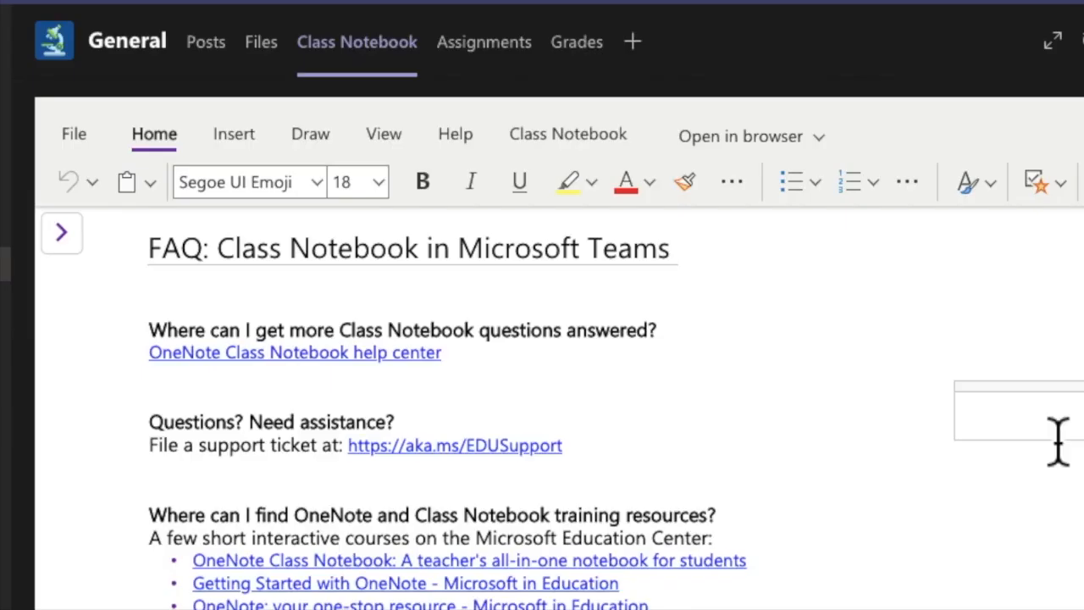
- Open the notebook in the browser and enter notes on the untitled page defining mixtures, with an air example and a numbered list of homogeneous and heterogeneous mixtures
click(812, 144)
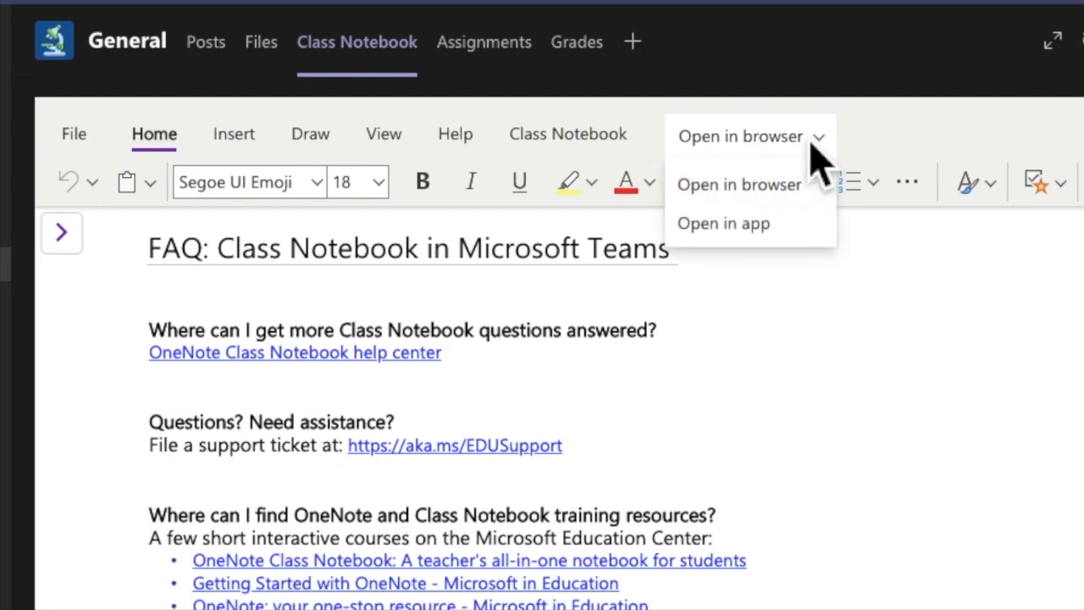
click(766, 186)
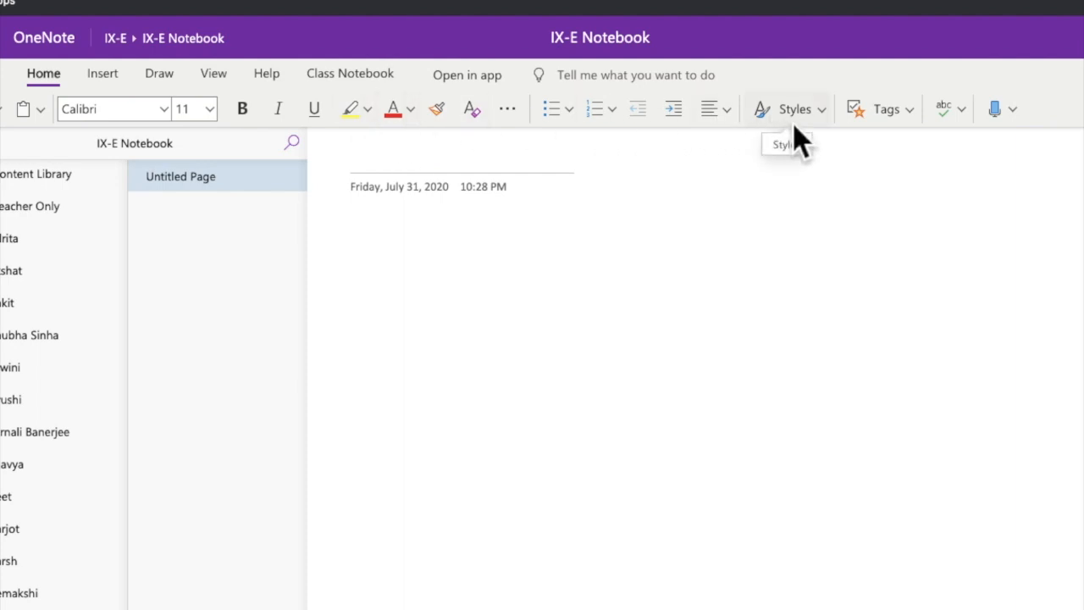
click(466, 258)
text(Mixtures: A mixture is a substance which consists of two or more elements or compounds not chemically combined together.  For example, air is a mixture of gases like oxygen, nitrogen, argon, carbon dioxide and water vapor, etc. The various gases of the air are not chemically combined with one another.  Types of Mixtures Homogeneous mixtures Heterogeneous mixtures)
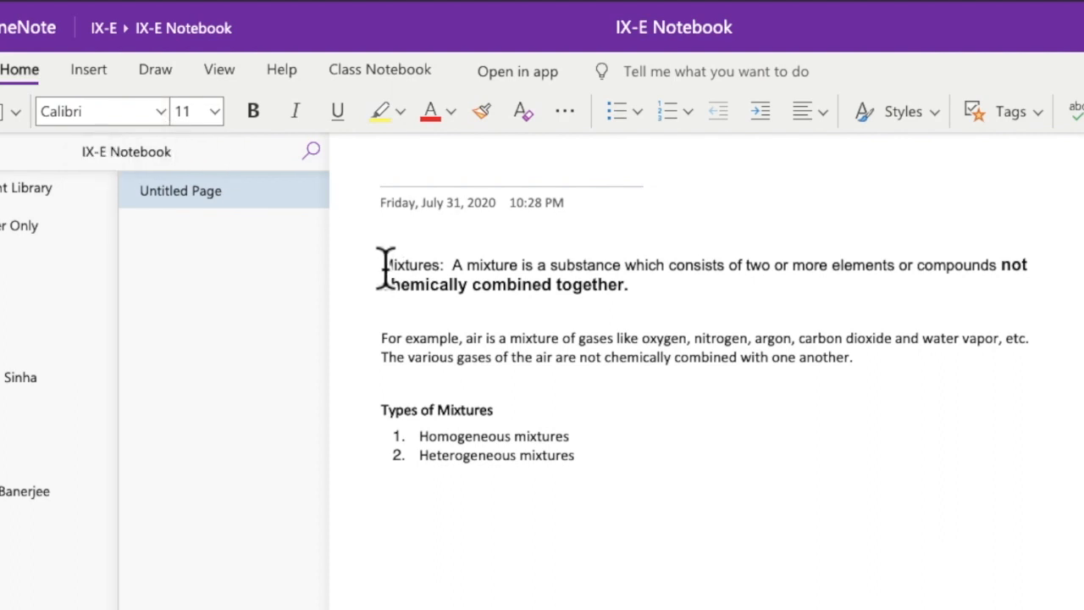
- Change the font of the whole mixtures definition paragraph to Arial Black
triple_click(489, 284)
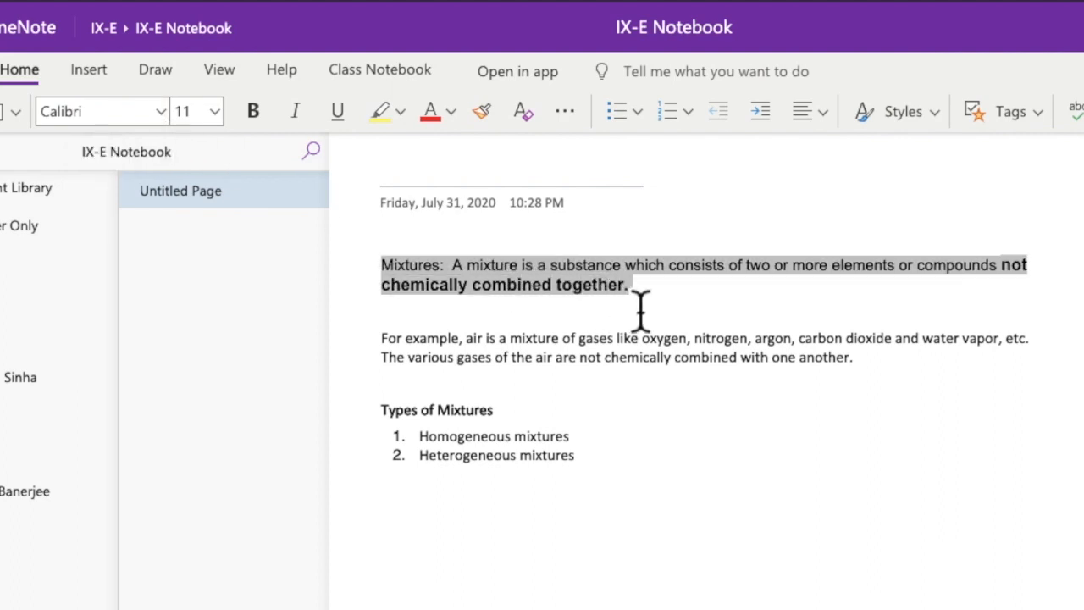
click(167, 117)
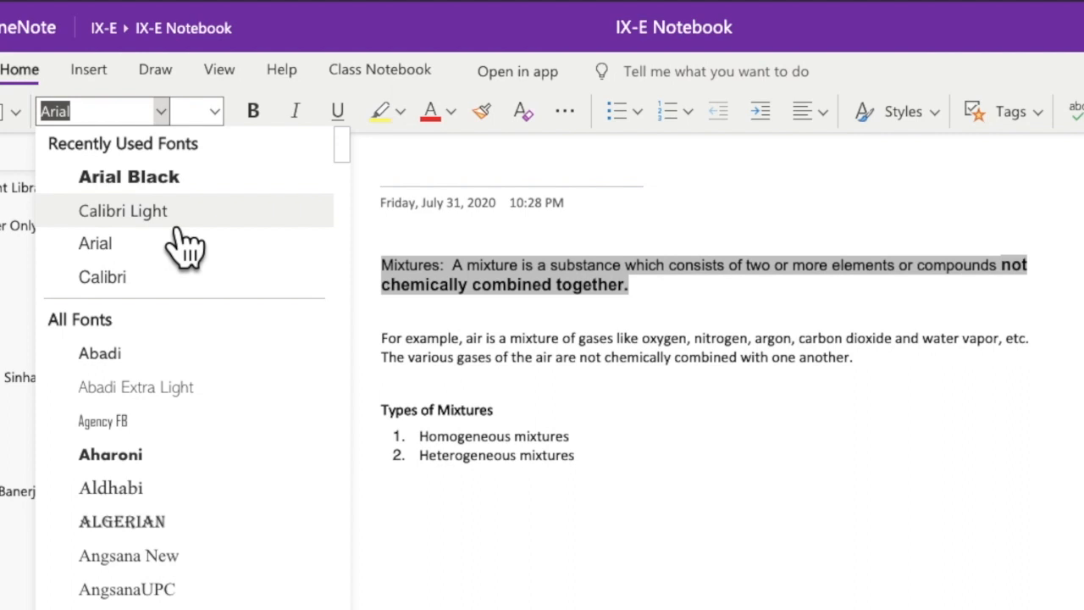
click(187, 182)
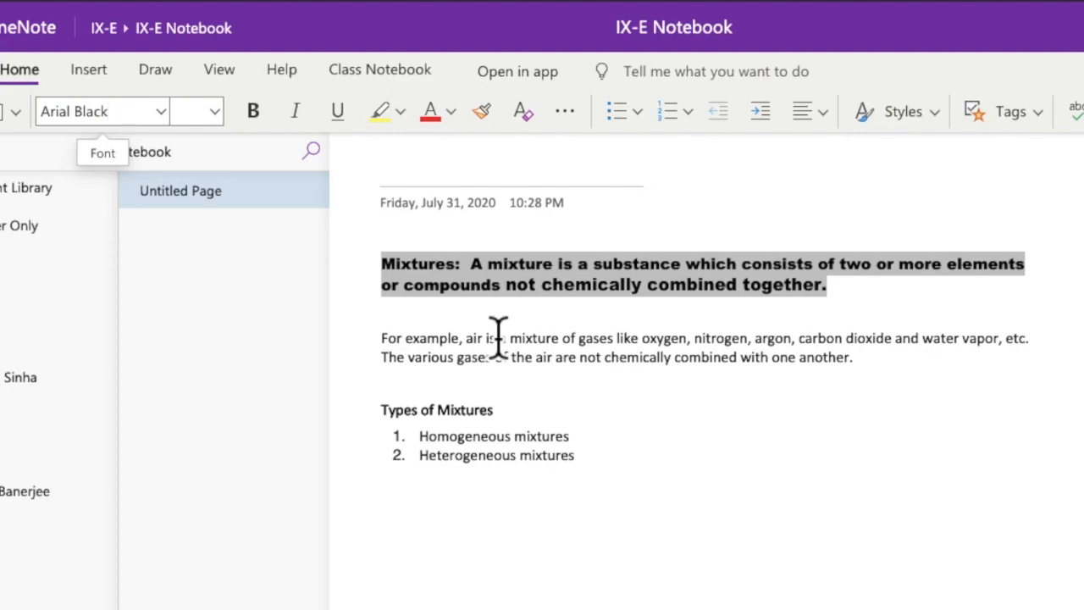
click(463, 266)
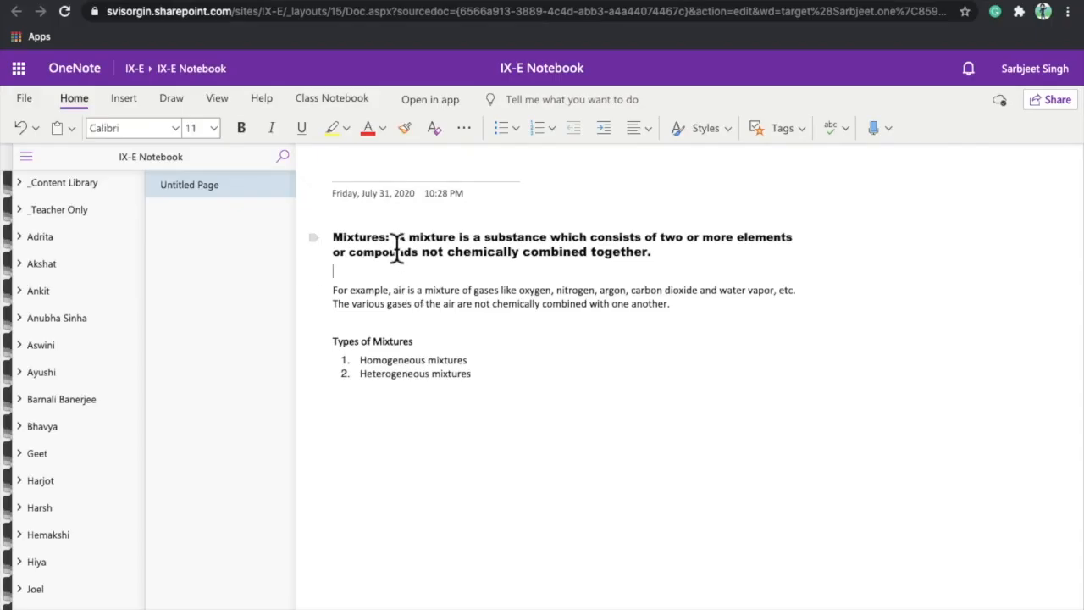
- Set the word "Mixtures:" to font size 18 and put the definition that follows it on a new line
drag(463, 265, 401, 274)
drag(346, 244, 329, 244)
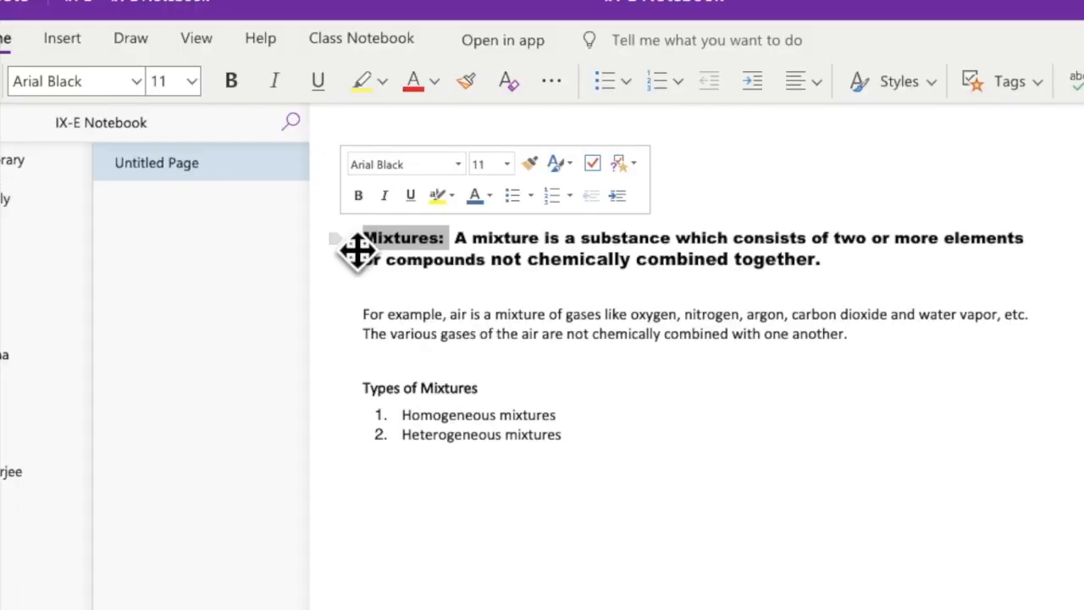
click(192, 81)
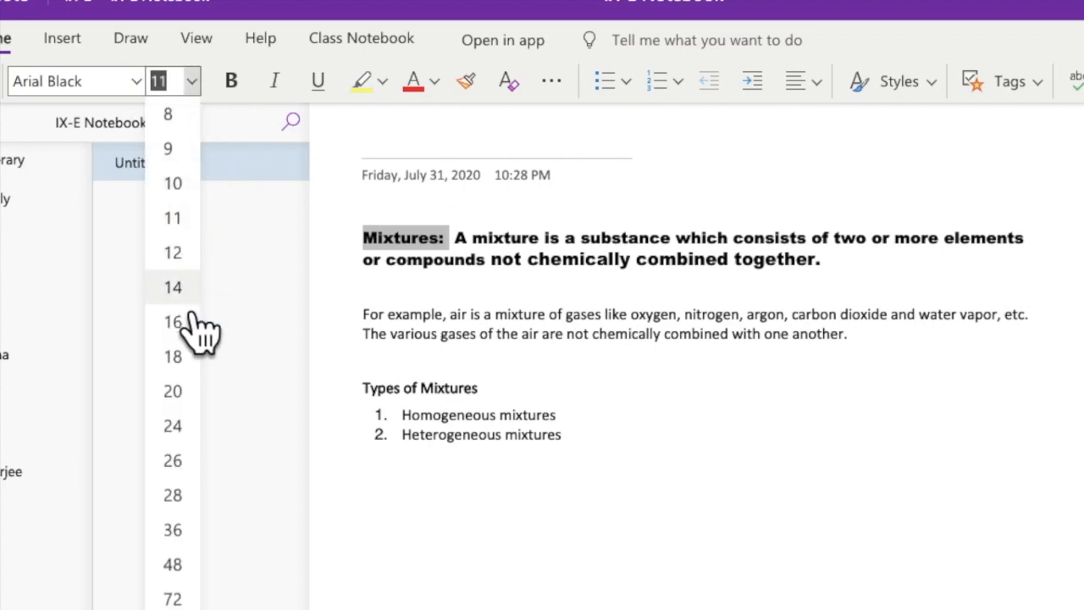
click(196, 361)
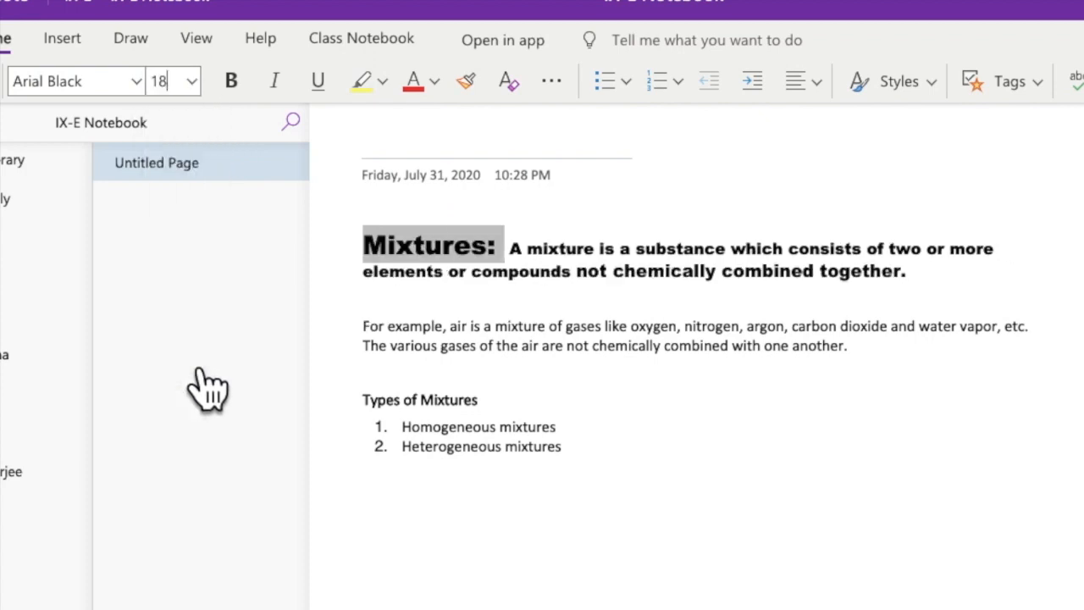
click(517, 252)
key(Return)
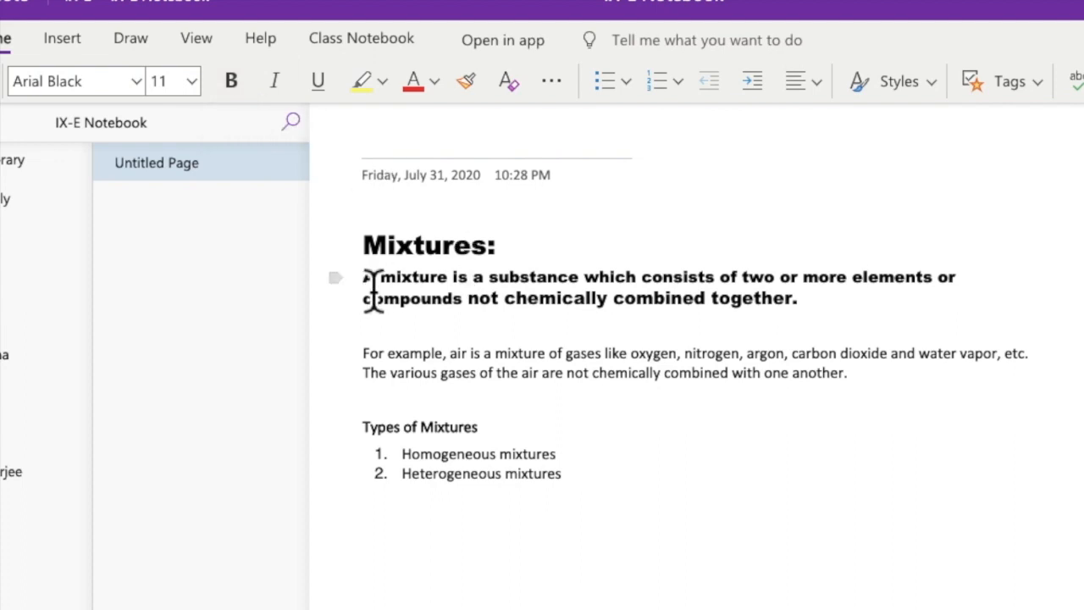
- Italicize and underline the example paragraph about air being a mixture of gases
drag(367, 363, 864, 413)
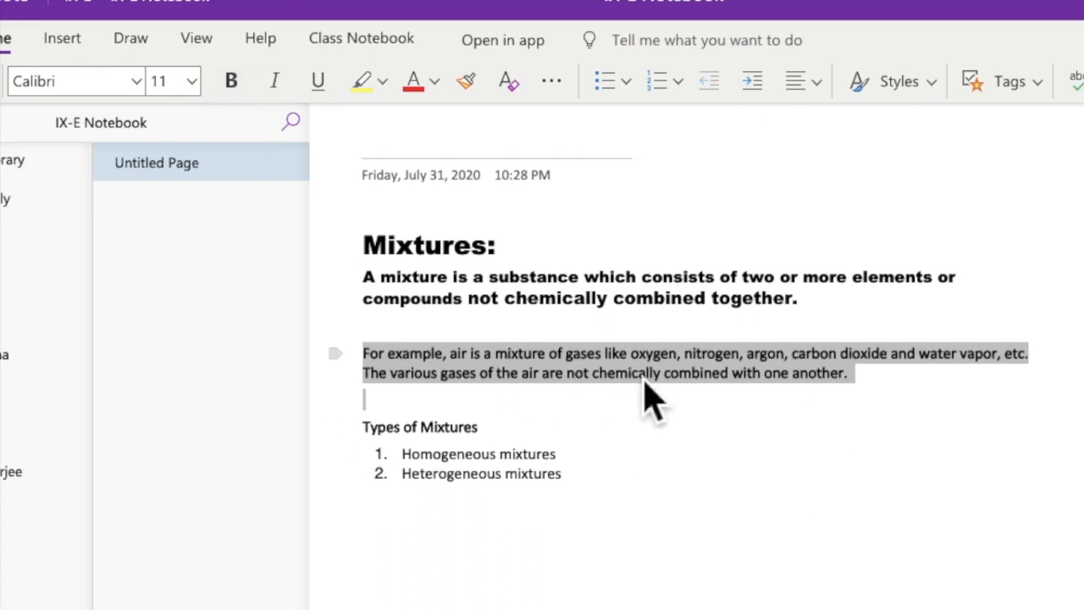
click(276, 81)
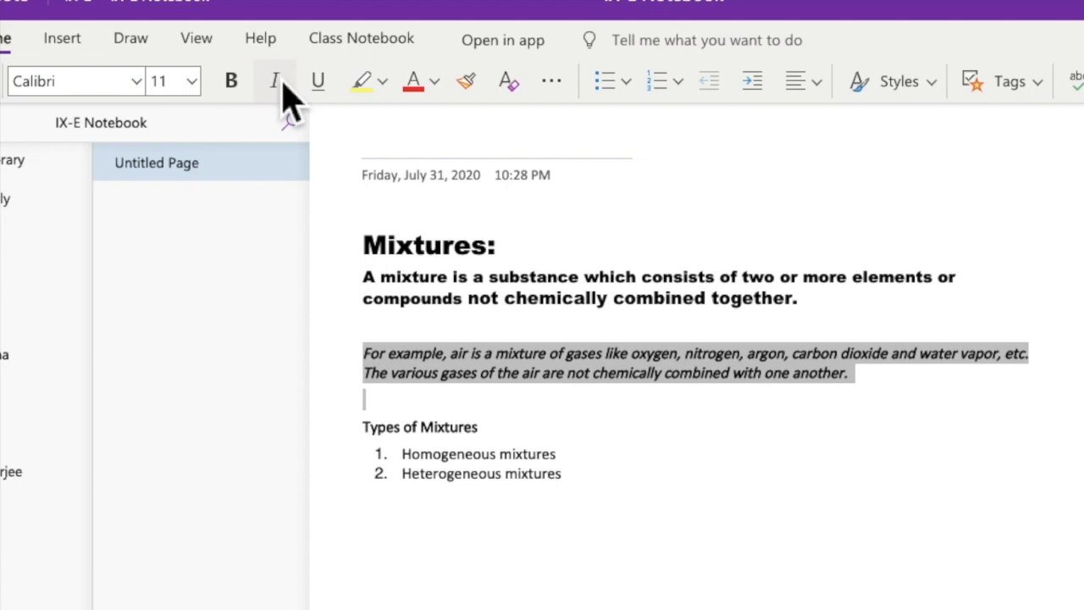
click(326, 90)
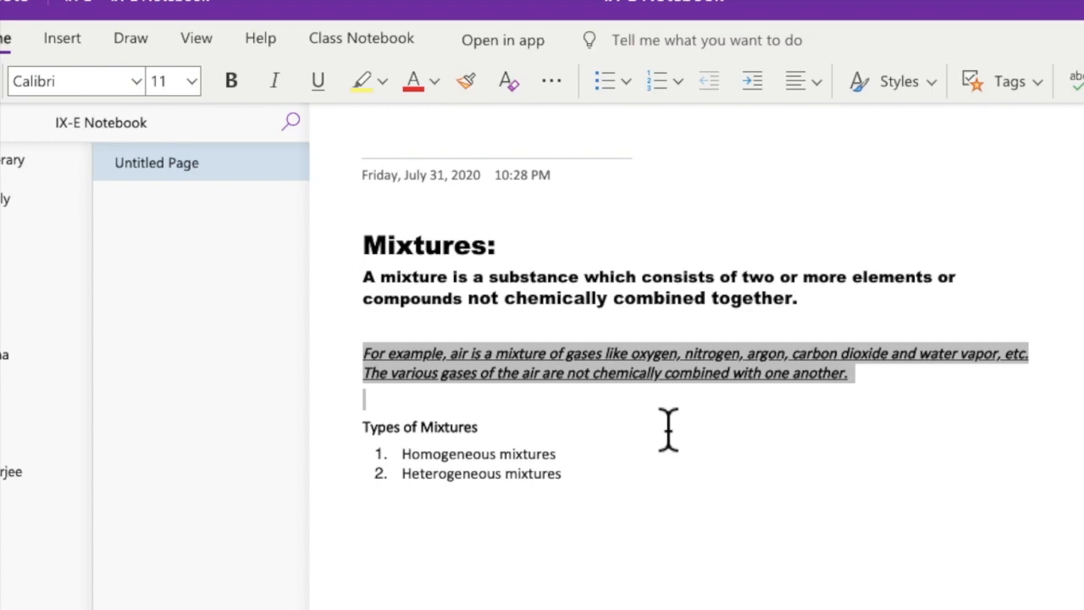
key(ctrl+b)
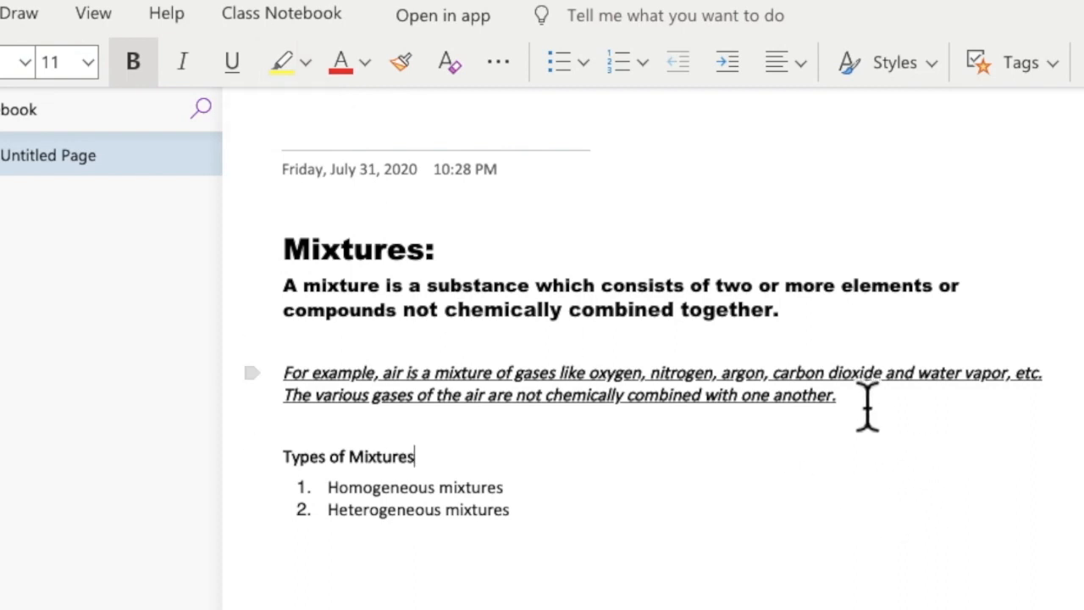
- Highlight the example paragraph about air in yellow
drag(871, 419, 235, 366)
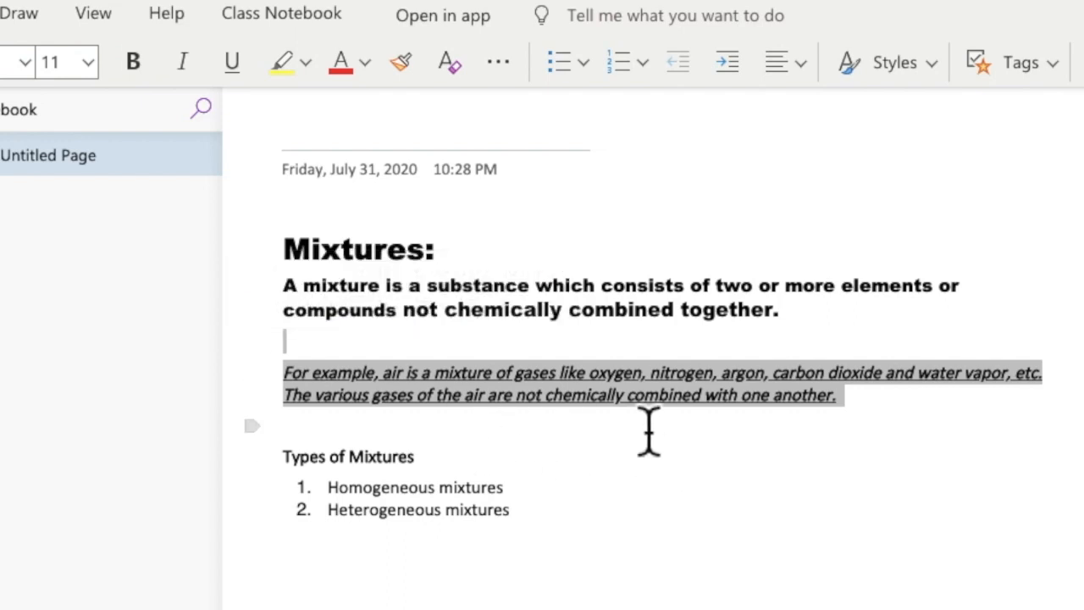
click(307, 66)
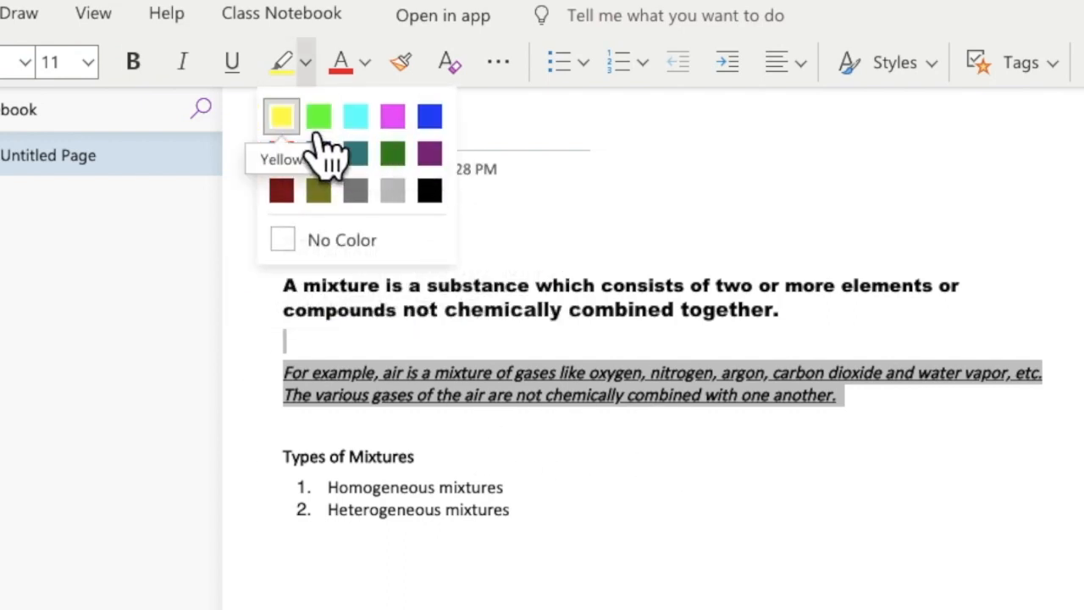
click(284, 119)
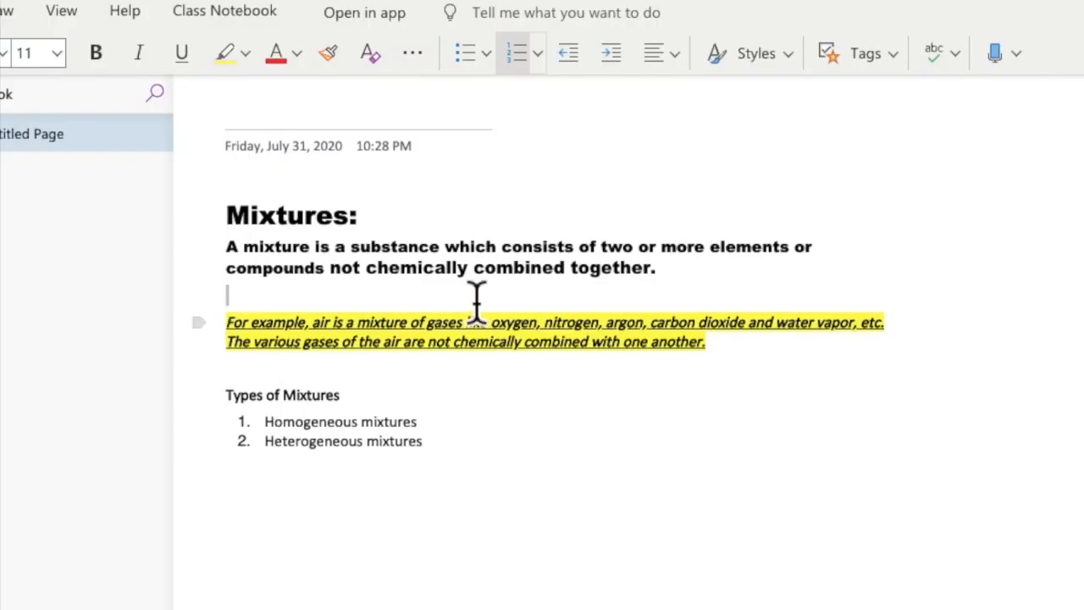
- Set the font color of the example paragraph about air to standard red
drag(511, 305, 670, 353)
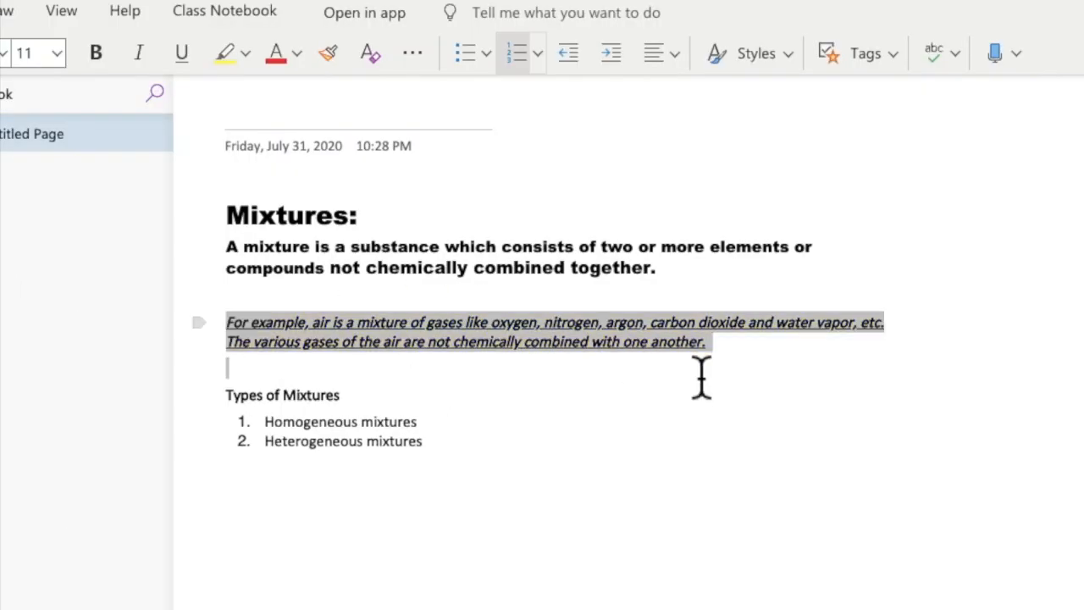
click(298, 53)
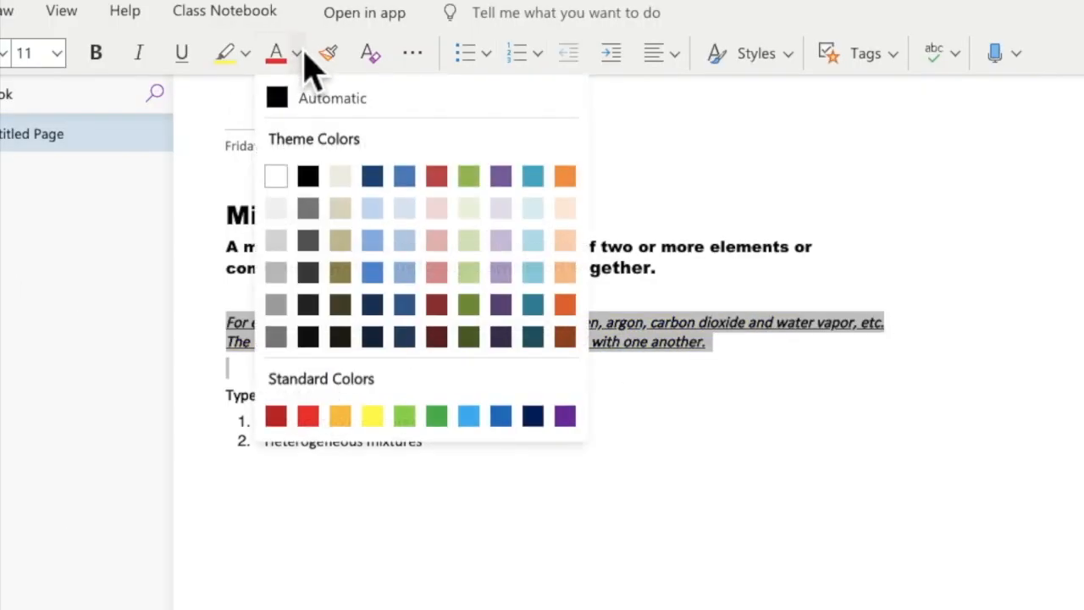
click(311, 415)
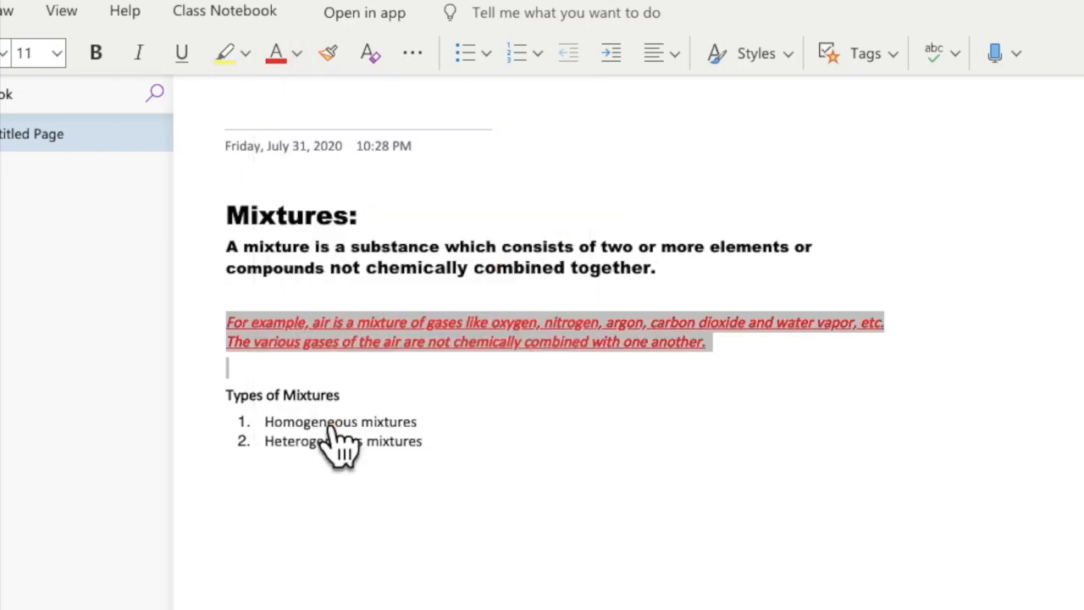
click(609, 496)
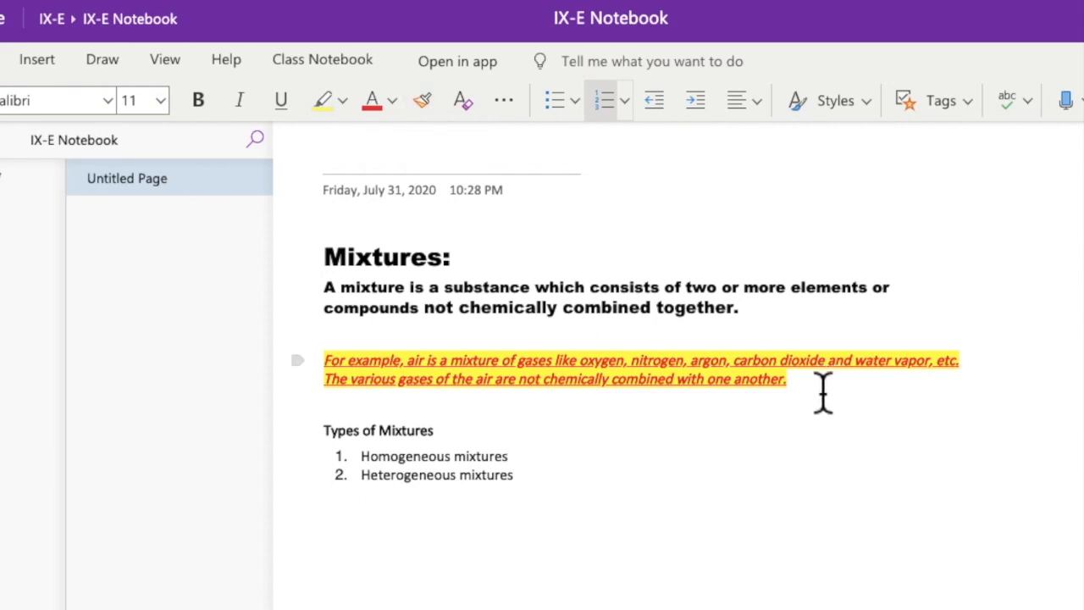
- Copy the example paragraph's formatting onto the "Mixtures:" heading and its definition with the Format Painter
drag(817, 396, 329, 365)
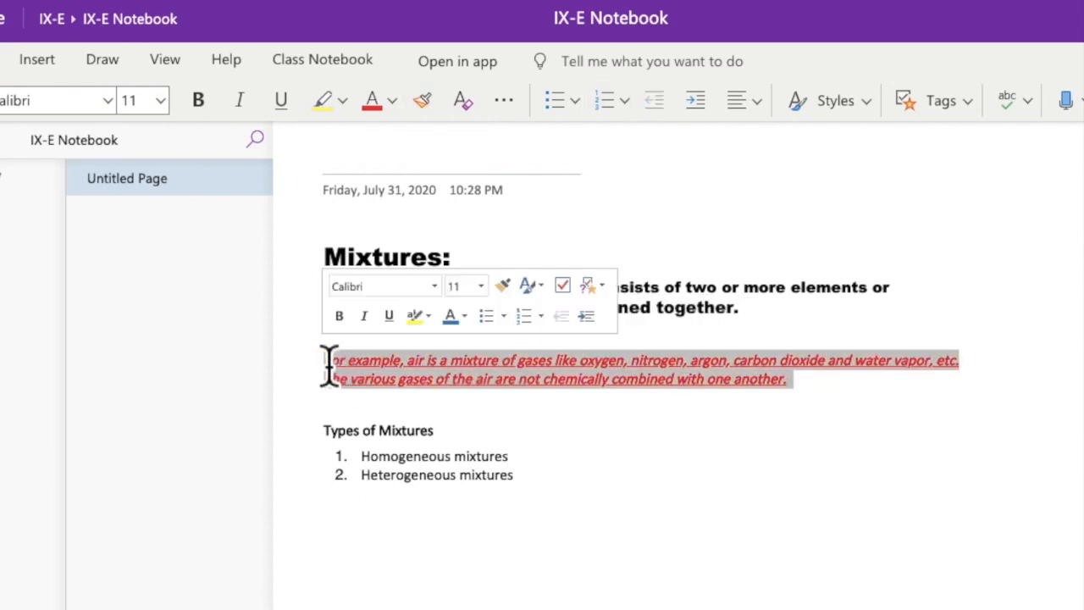
click(430, 118)
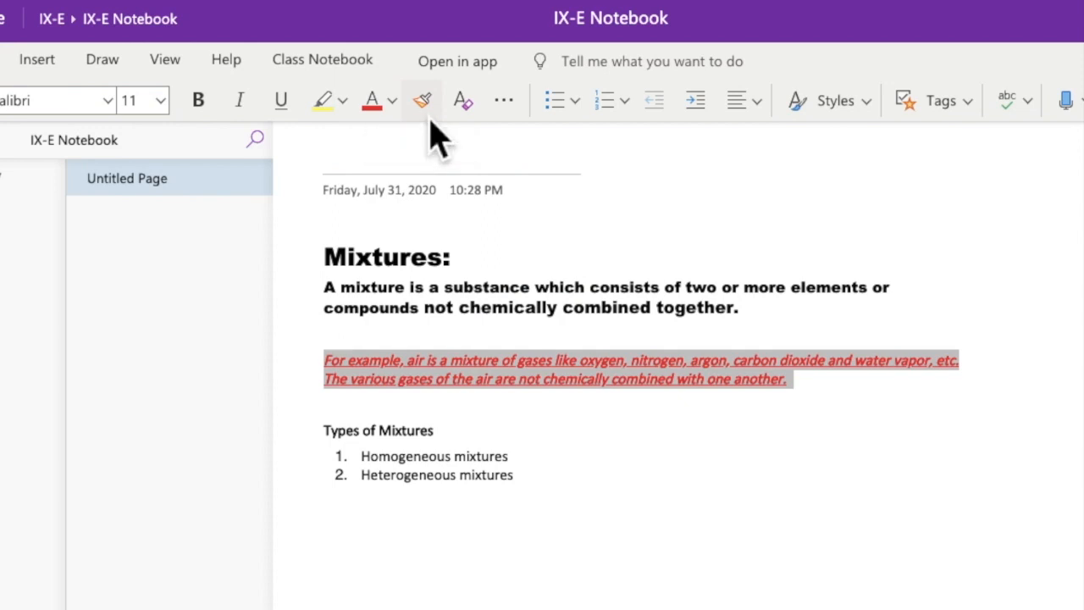
drag(750, 309, 328, 270)
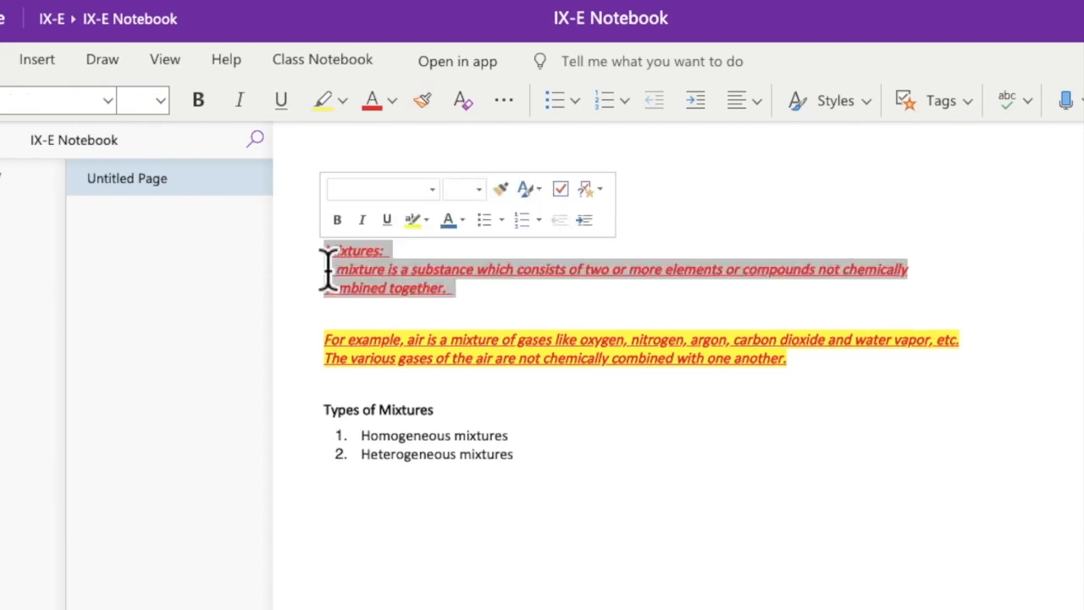
click(1054, 340)
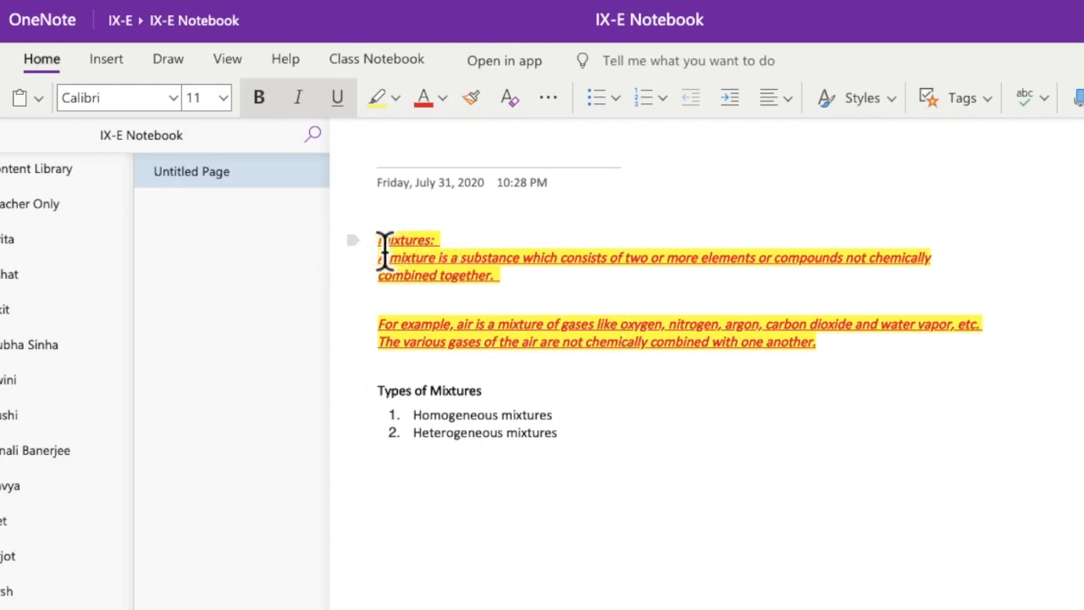
- Clear all formatting from the "Mixtures:" heading and its definition
drag(385, 250, 466, 299)
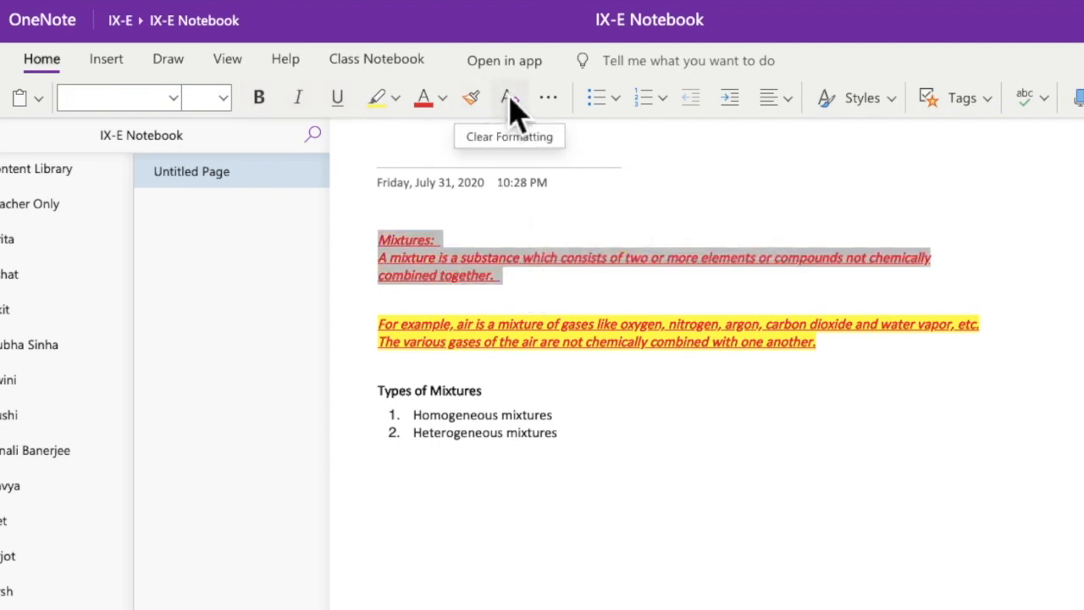
click(511, 103)
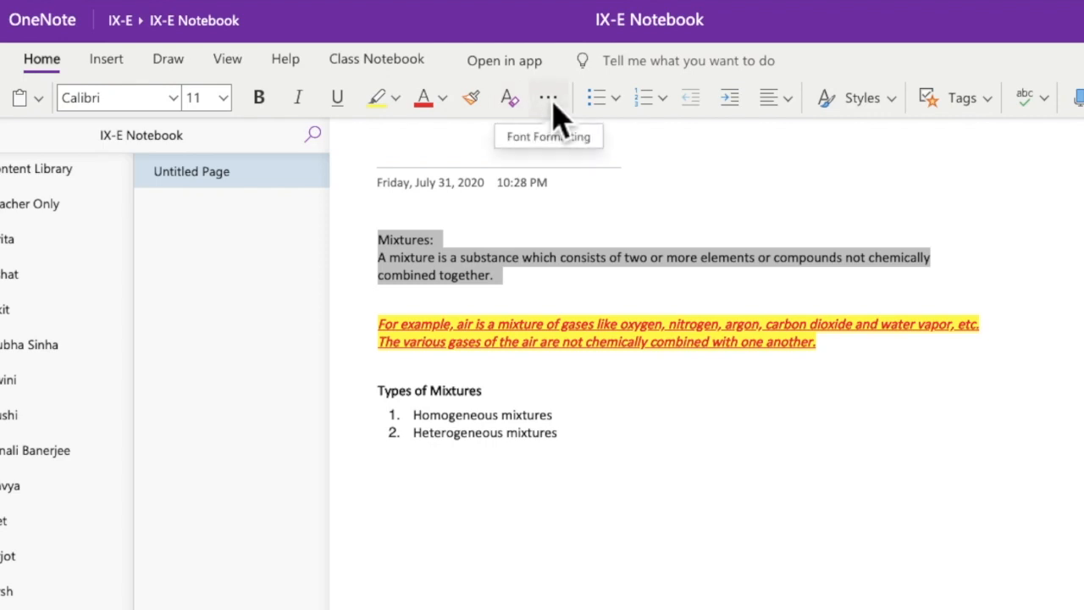
click(548, 100)
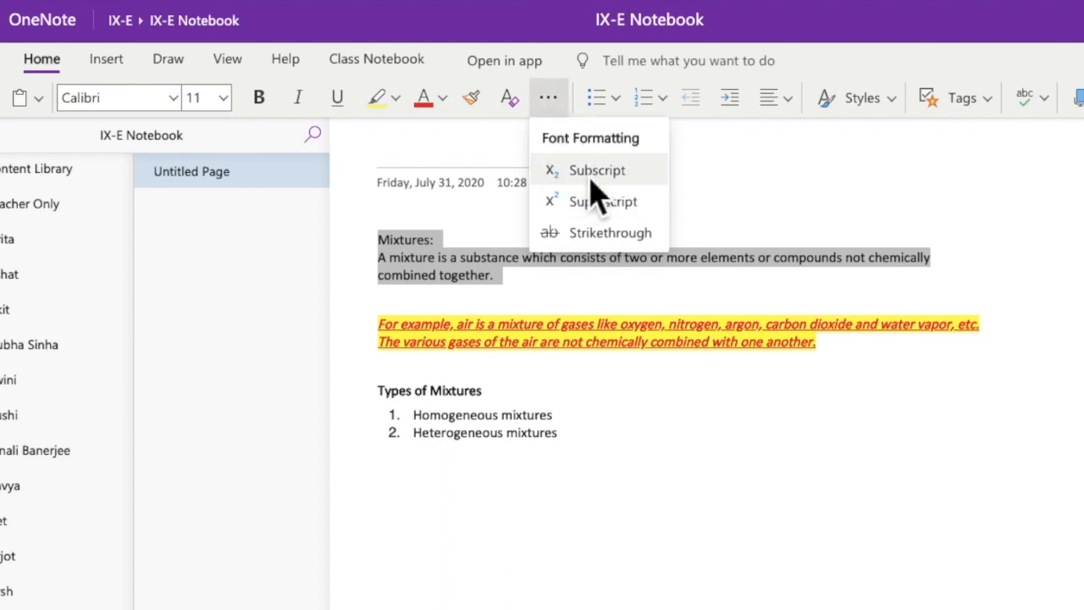
click(674, 466)
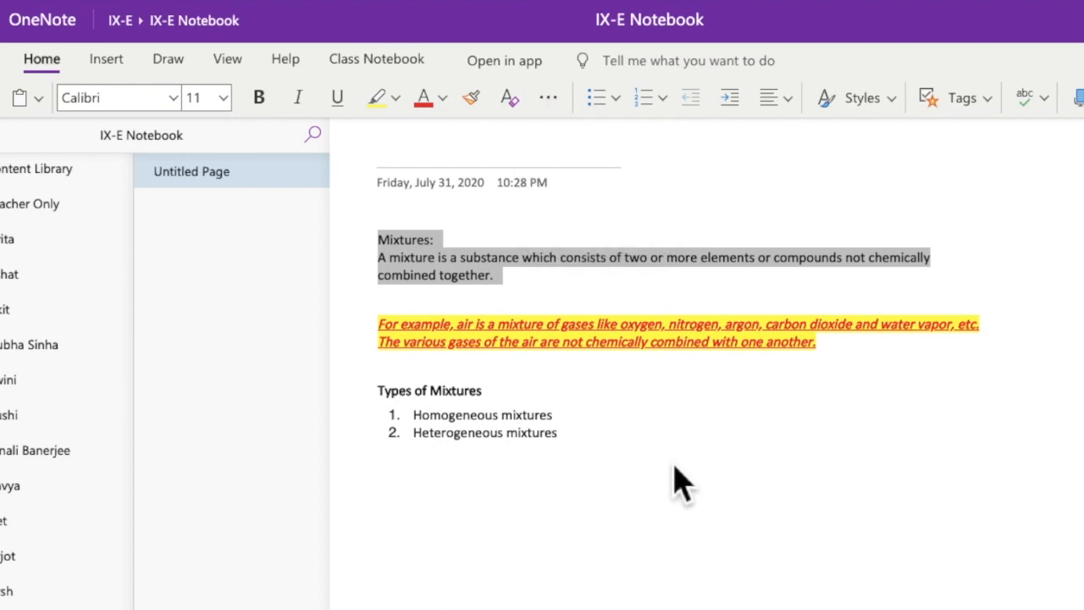
- Add "x2" on a new line below the numbered list and format the 2 as superscript
click(674, 467)
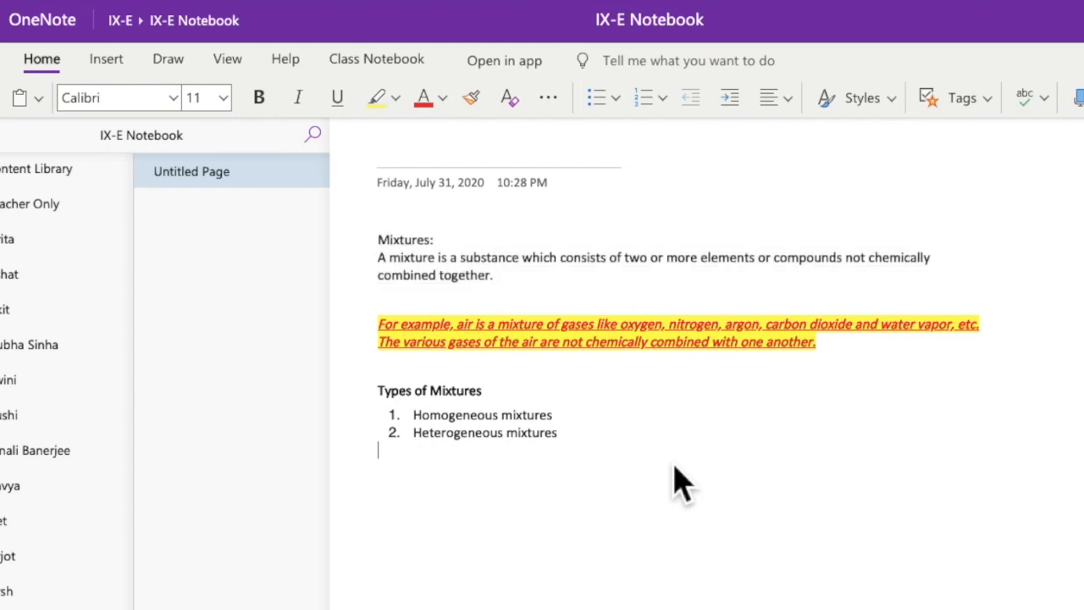
text(x)
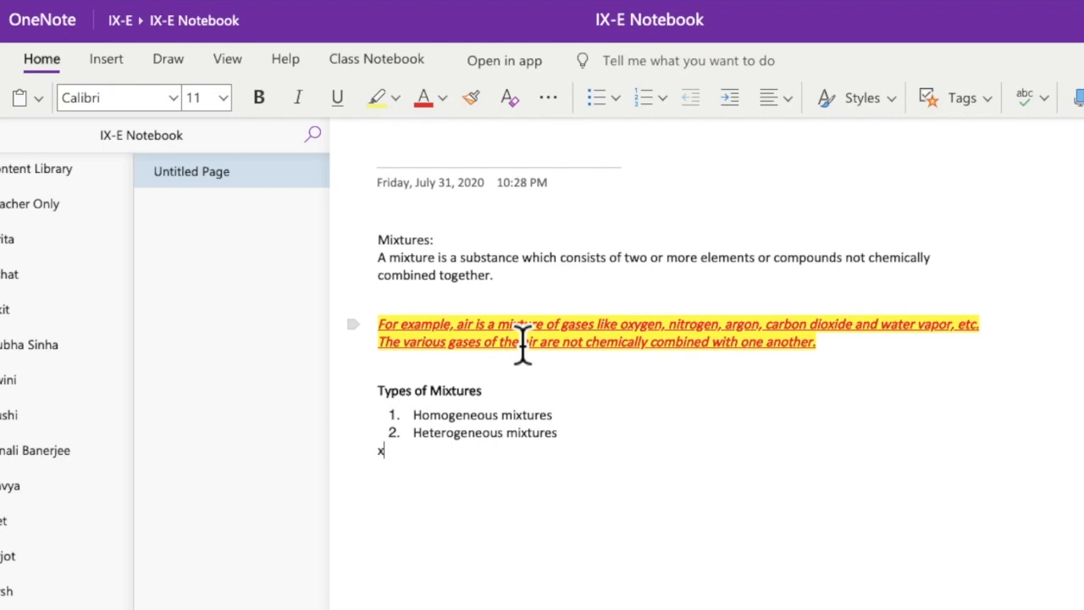
drag(411, 465, 386, 457)
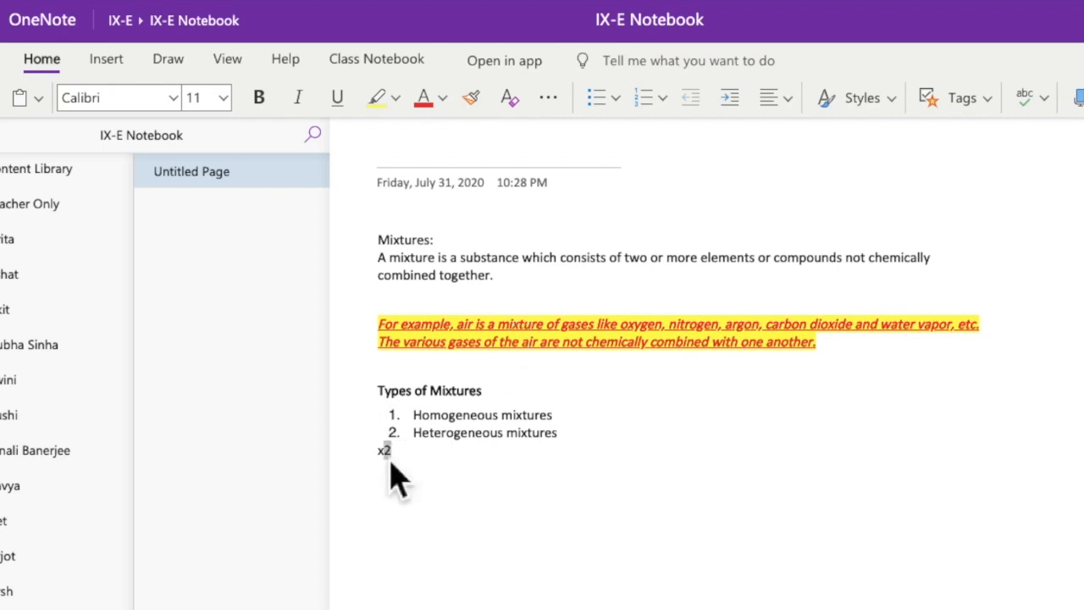
click(550, 99)
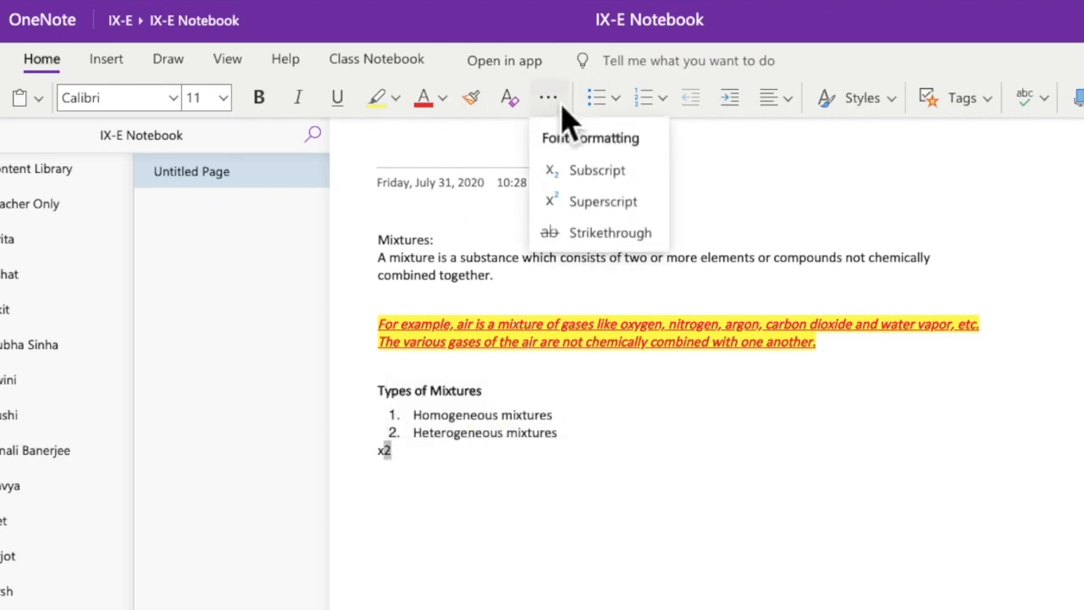
click(633, 211)
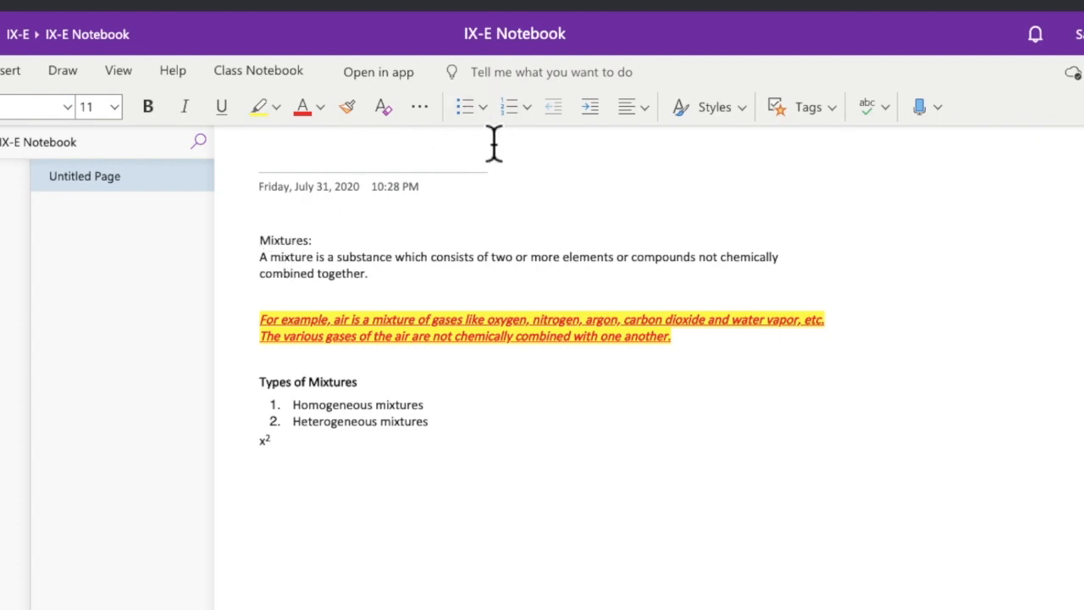
- Format the "Mixtures:" heading, its definition and the example paragraph as a list with hollow round bullets
click(483, 112)
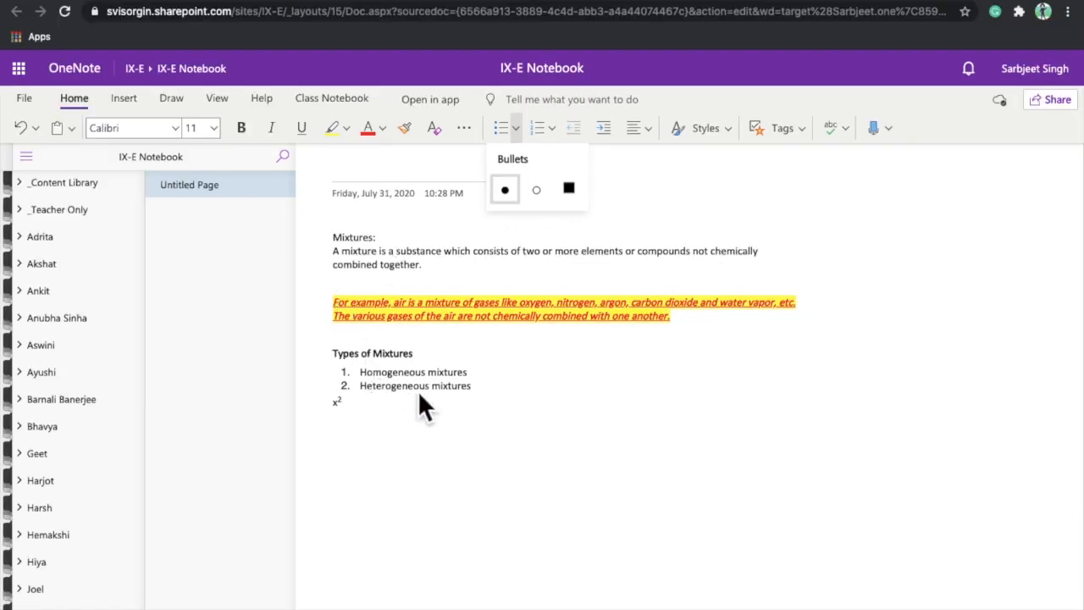
drag(332, 237, 693, 322)
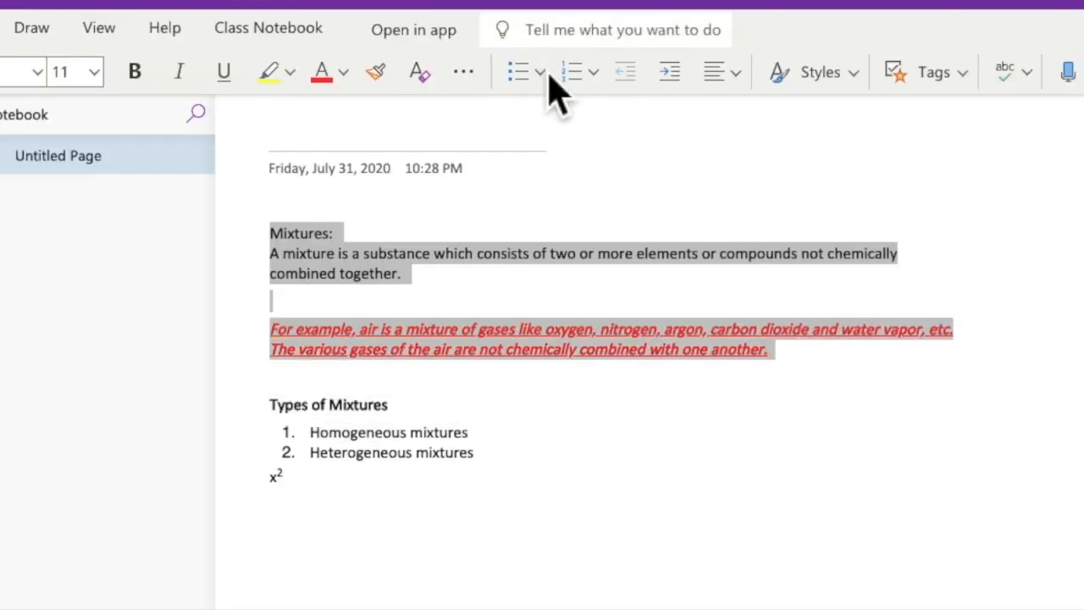
click(545, 77)
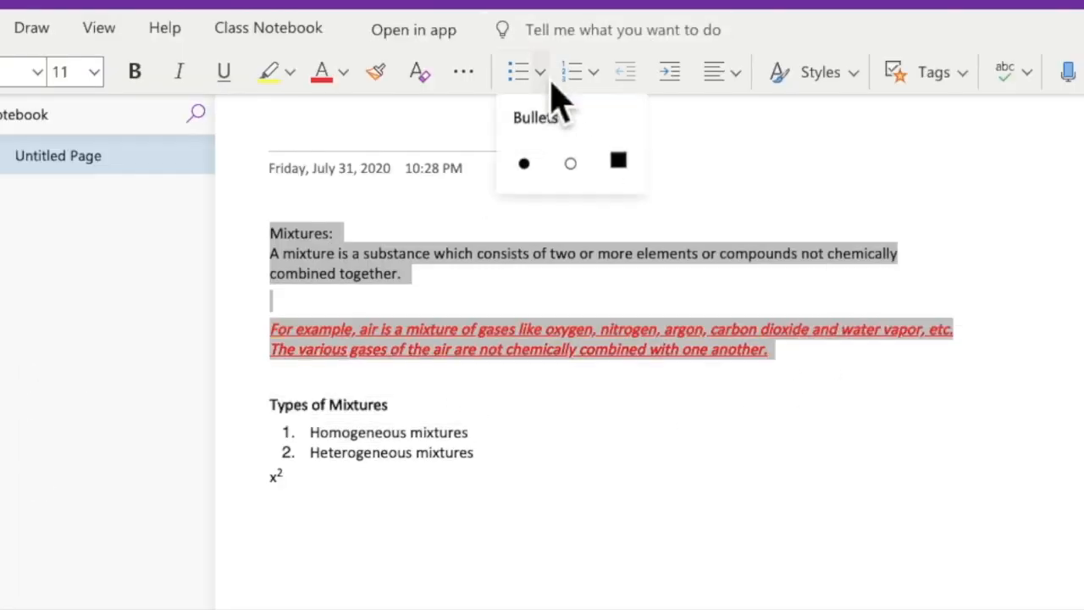
click(580, 172)
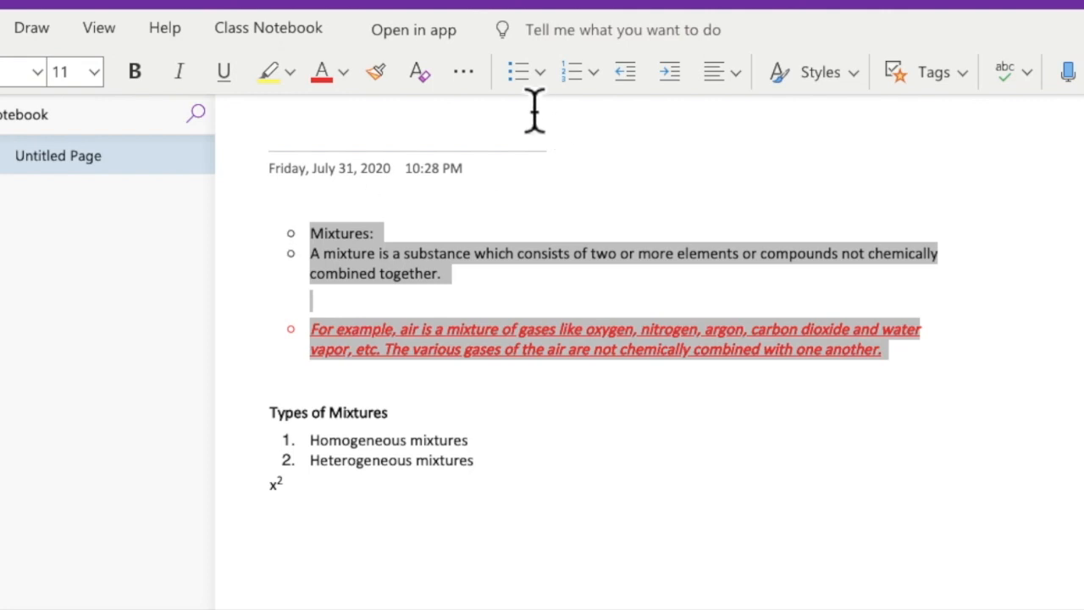
- Change the bullets of the mixtures paragraphs to solid round ones, and then to solid squares
click(546, 79)
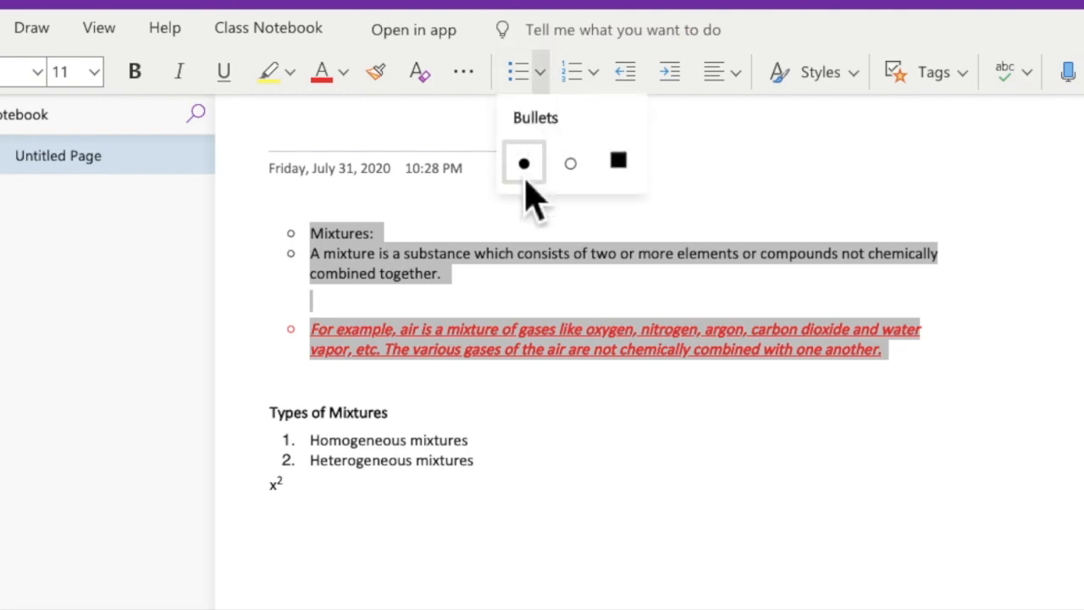
click(524, 164)
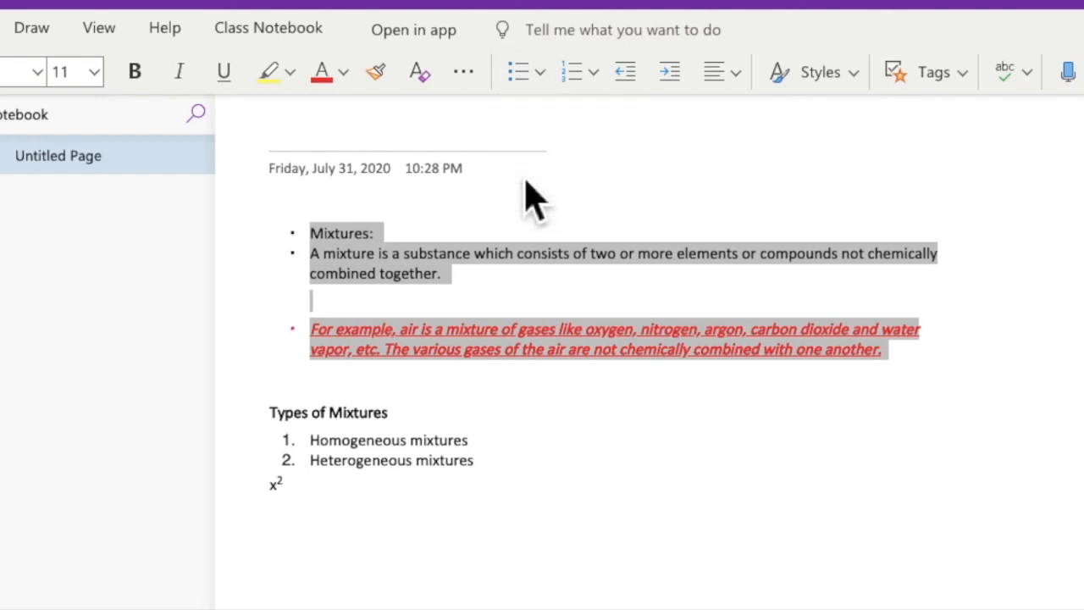
click(547, 79)
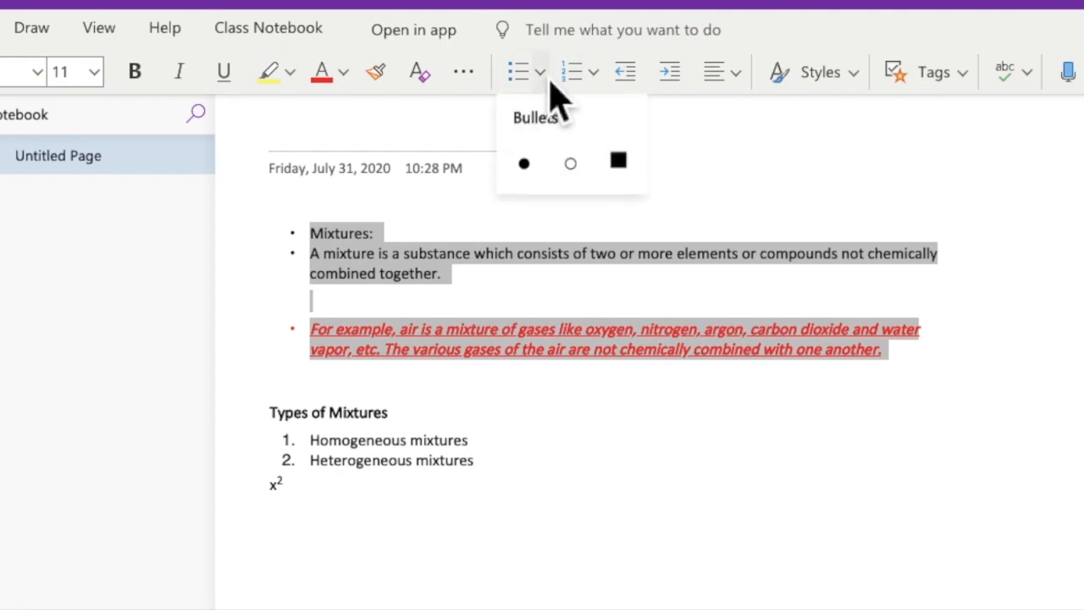
click(619, 163)
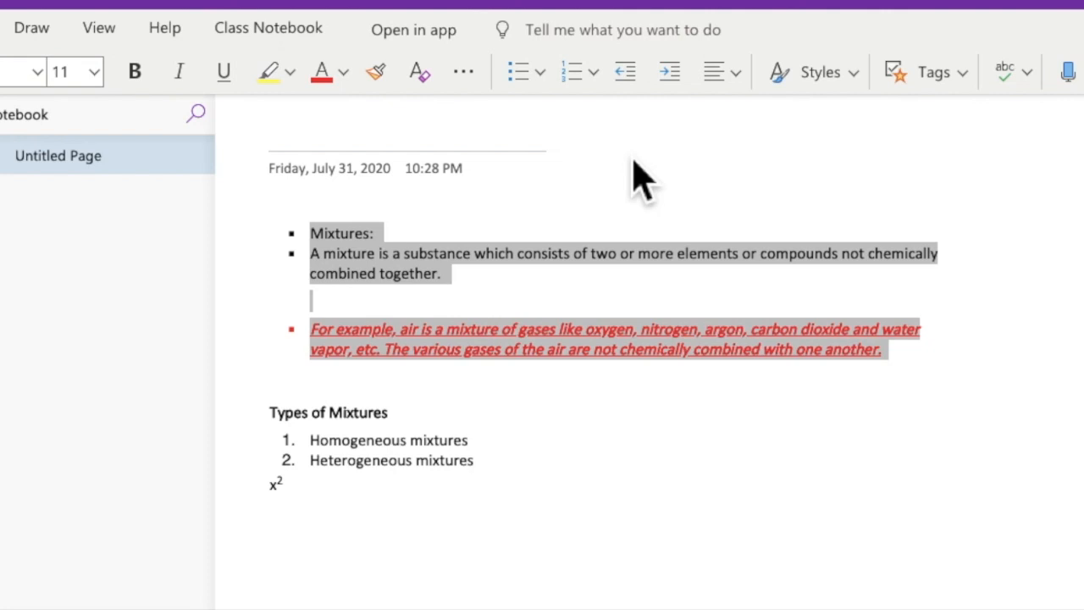
- Convert the bulleted mixtures paragraphs to 1, 2, 3 numbering, and then switch them to A, B, C numbering
click(597, 74)
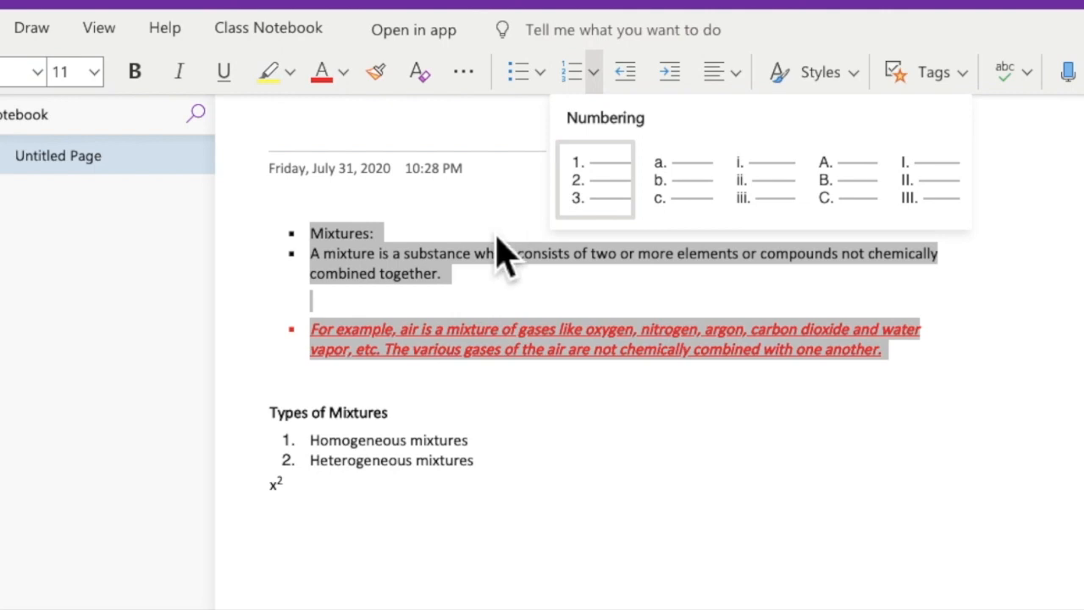
key(Escape)
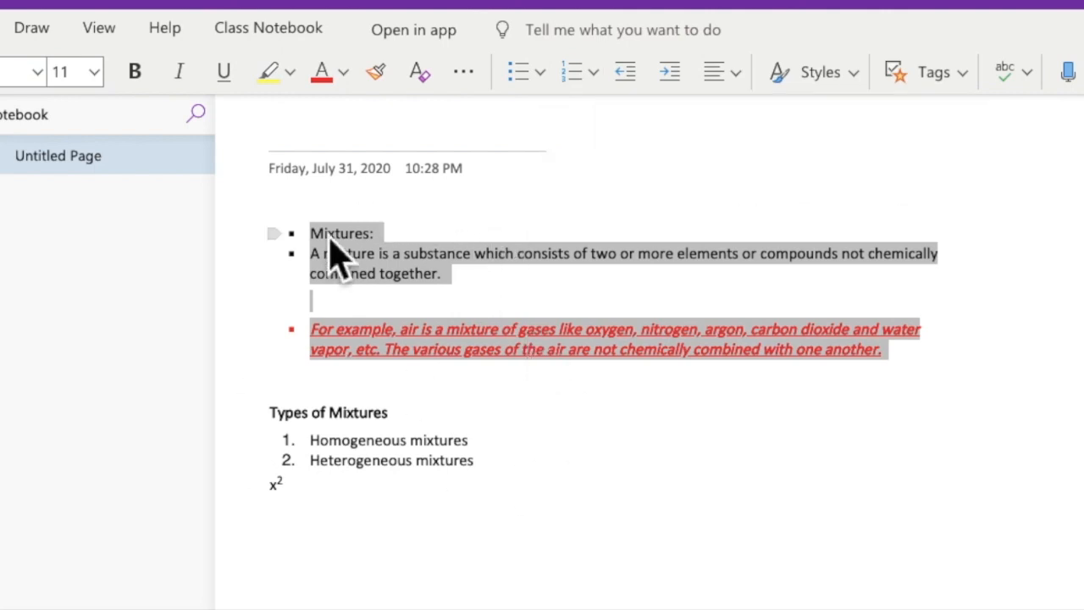
drag(315, 237, 651, 396)
click(595, 78)
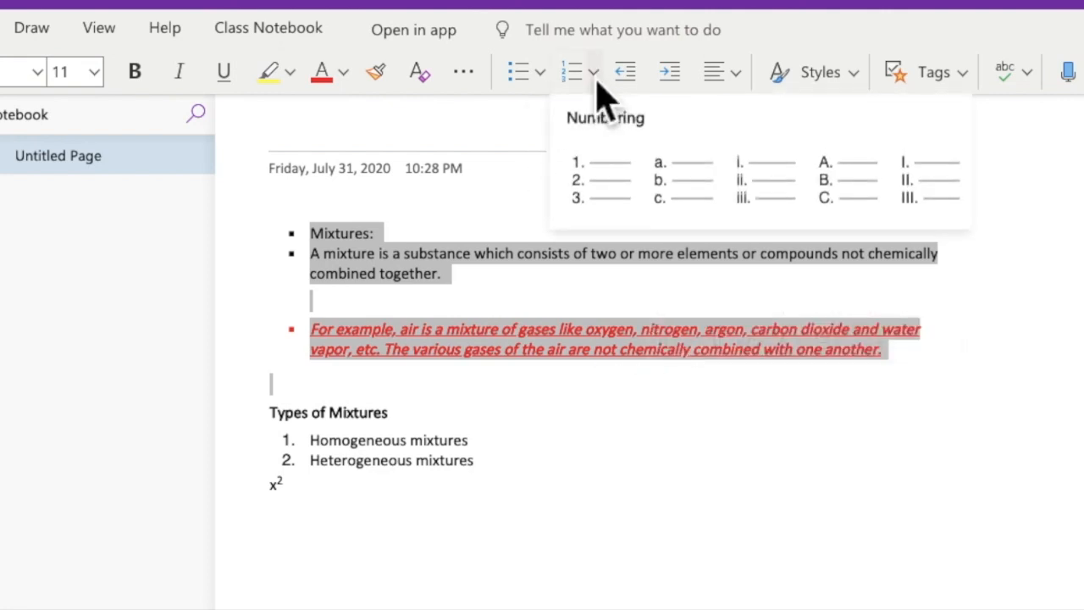
click(597, 206)
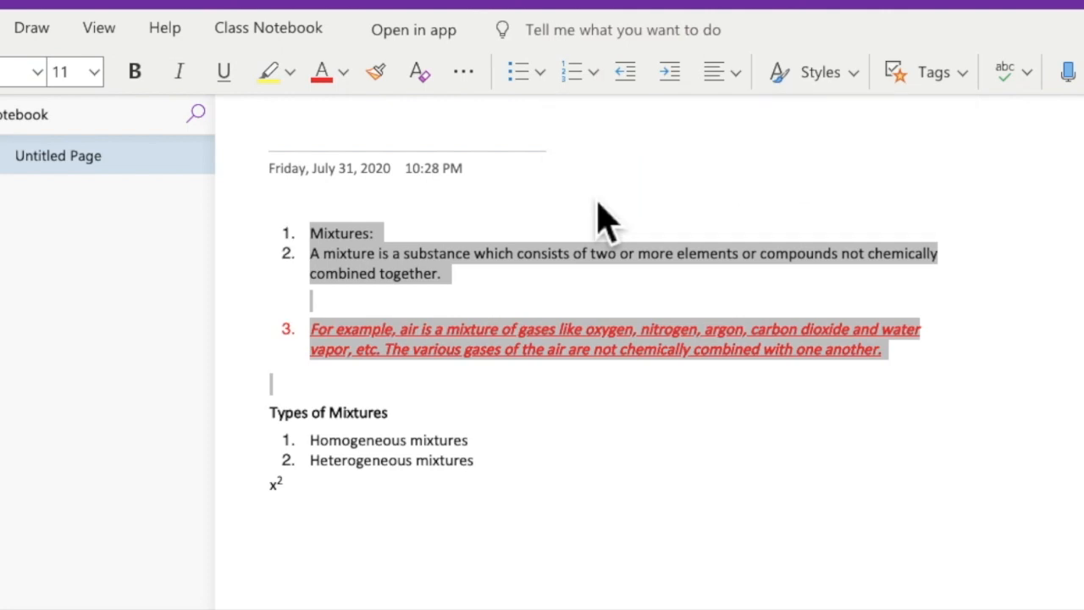
click(596, 77)
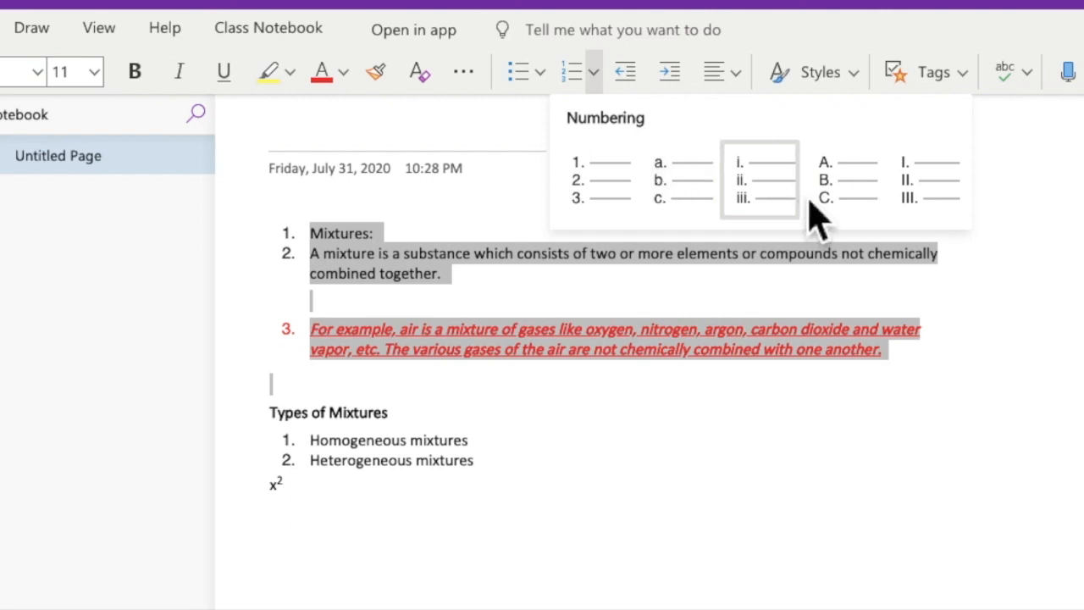
click(834, 208)
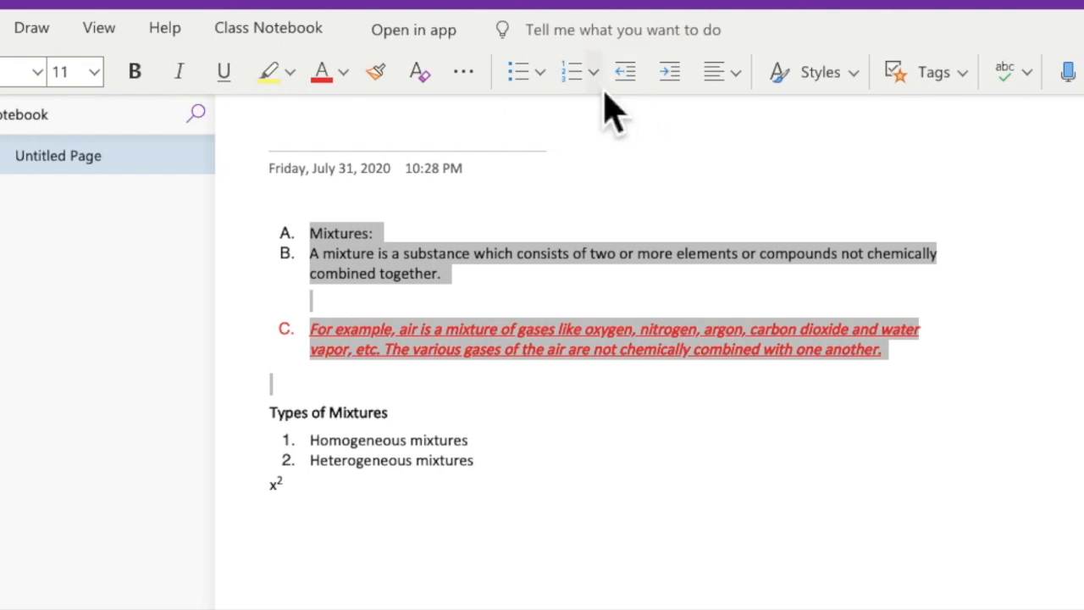
- Increase the indent of the numbered mixtures paragraphs by three levels, and then decrease it by two levels
click(670, 74)
click(670, 74)
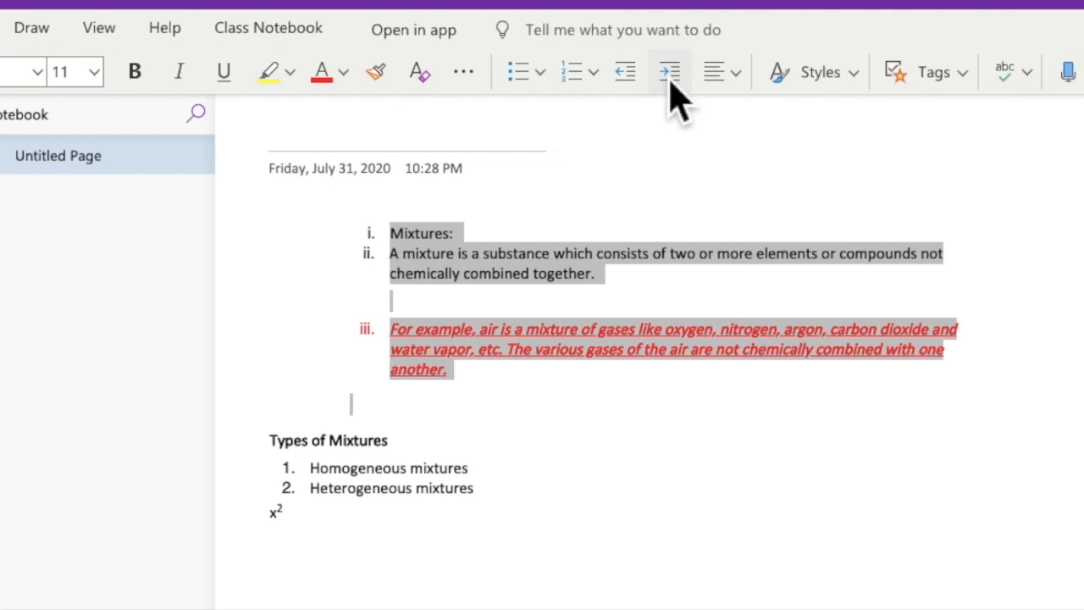
click(677, 78)
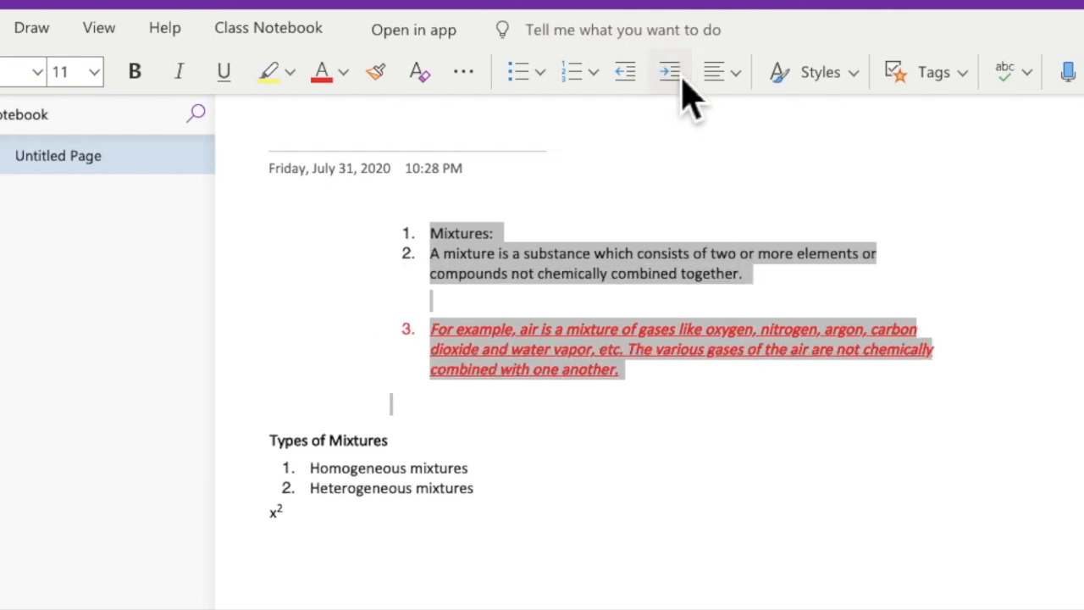
click(625, 75)
click(624, 75)
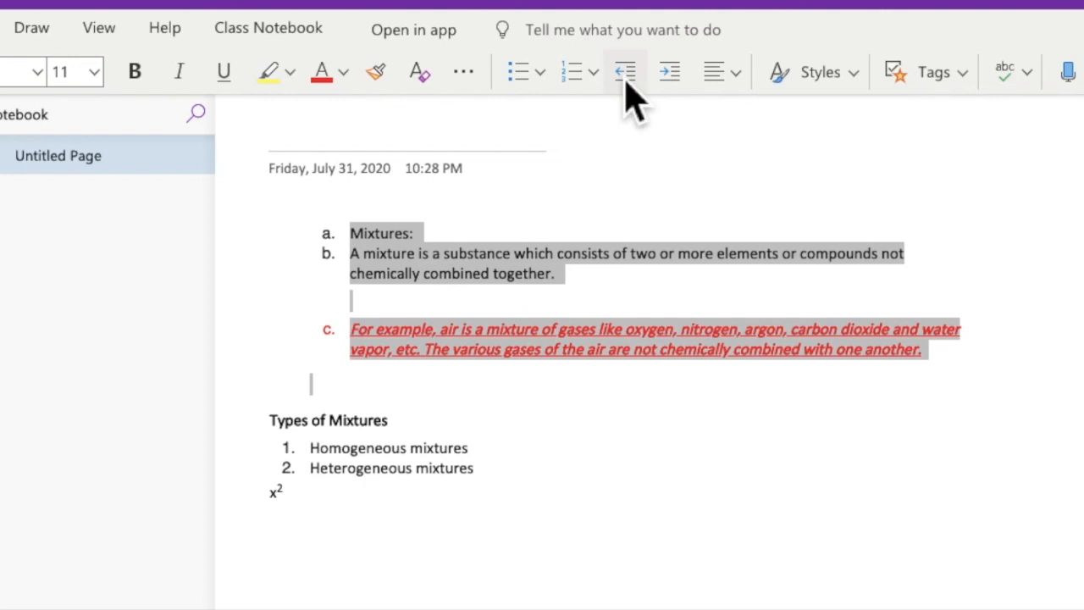
- Try center, left and right alignment in turn on the indented mixtures paragraphs
click(740, 73)
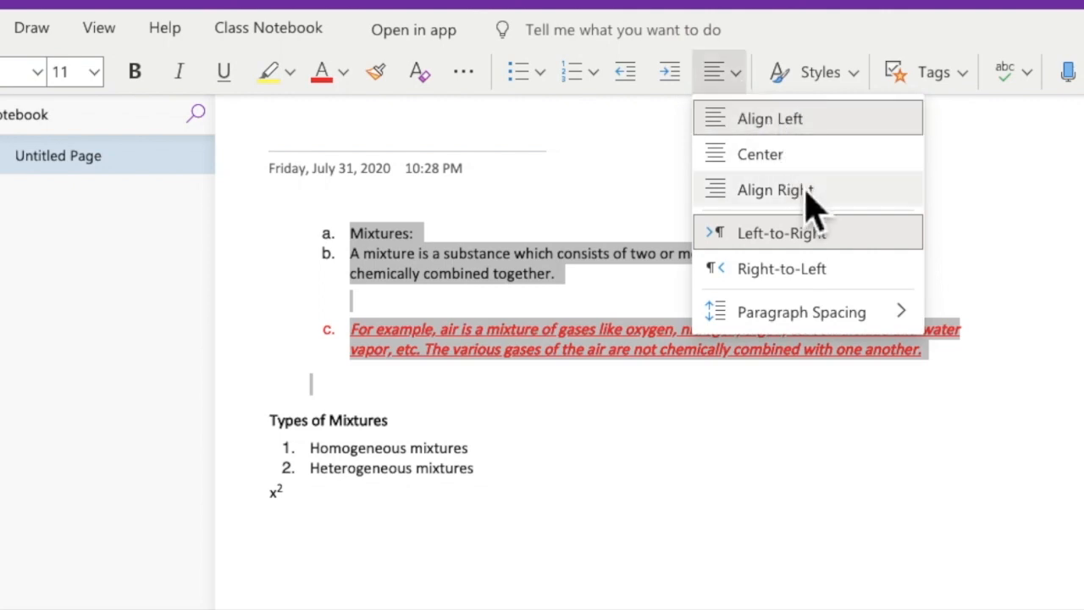
click(742, 156)
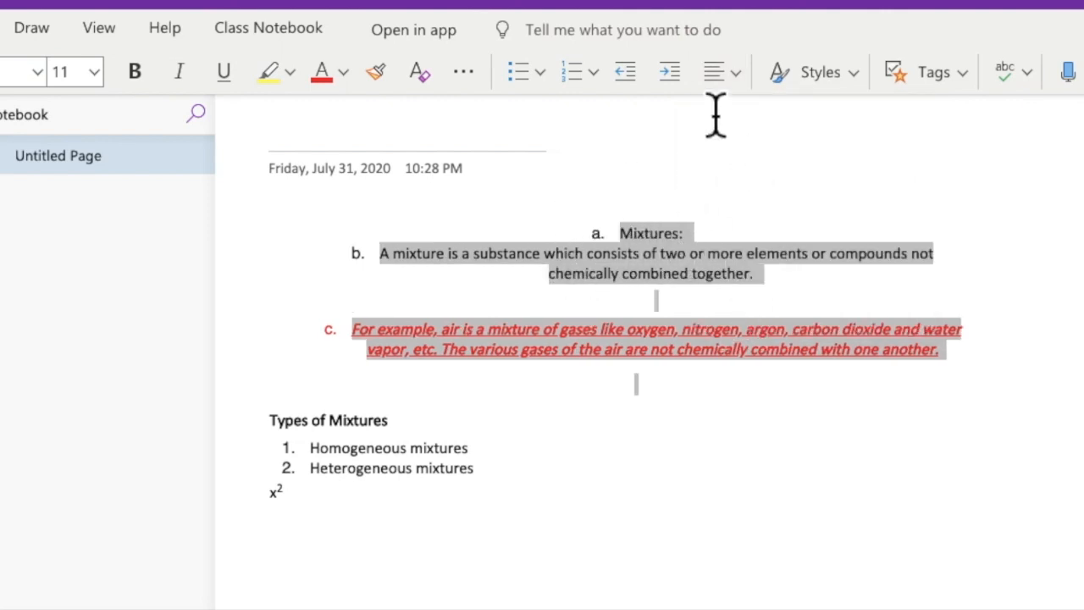
click(738, 72)
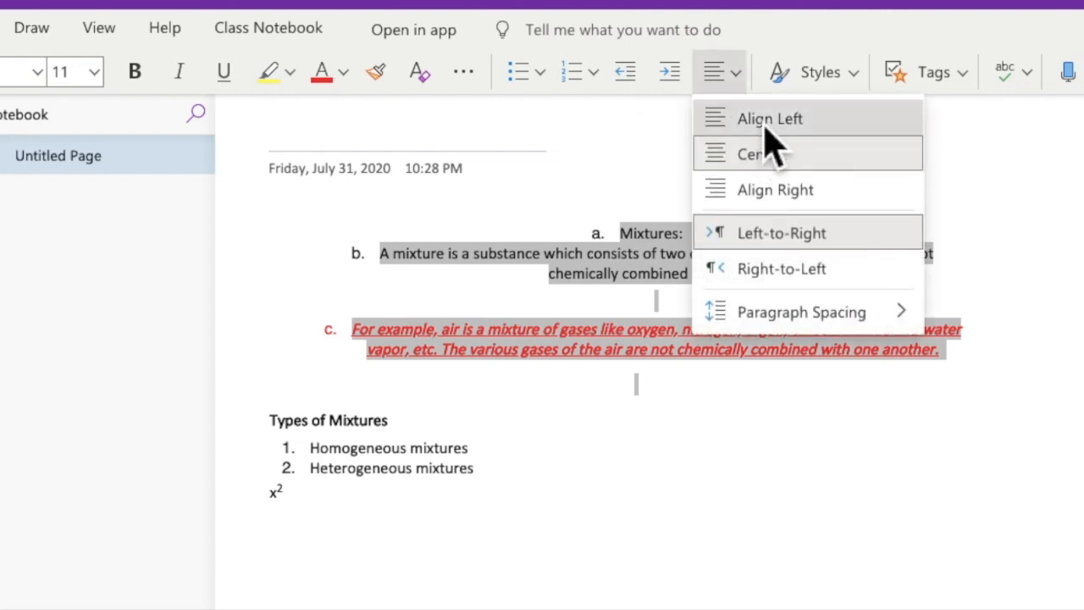
click(765, 127)
click(733, 80)
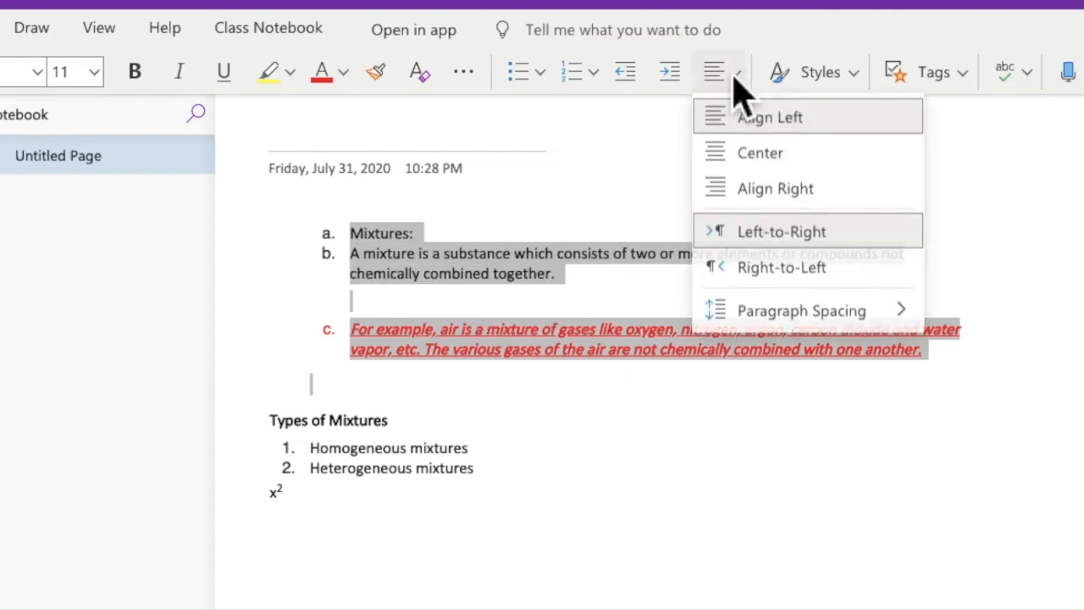
click(788, 193)
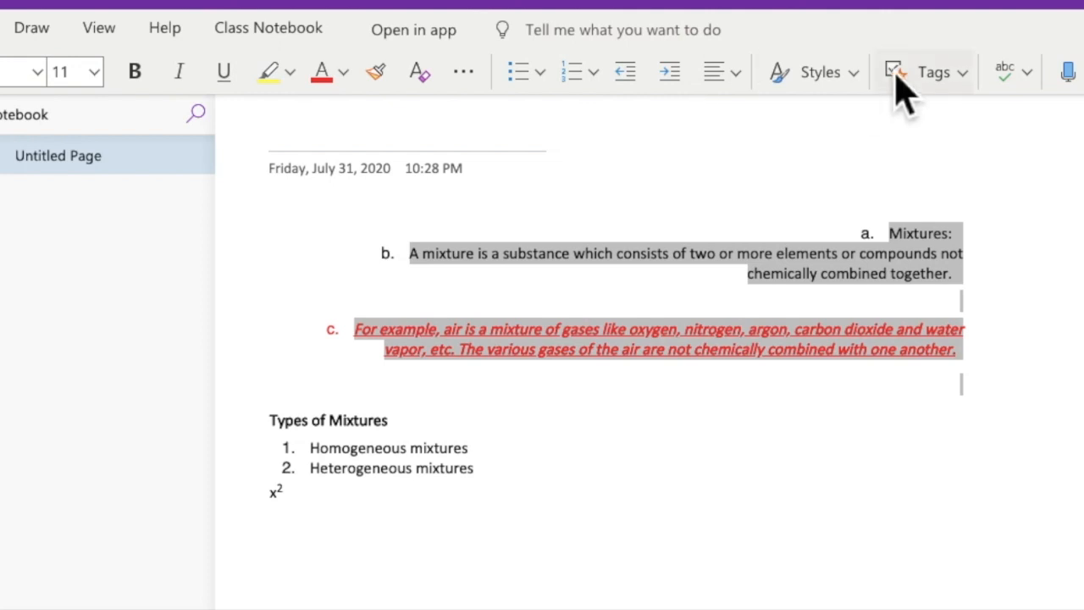
click(852, 82)
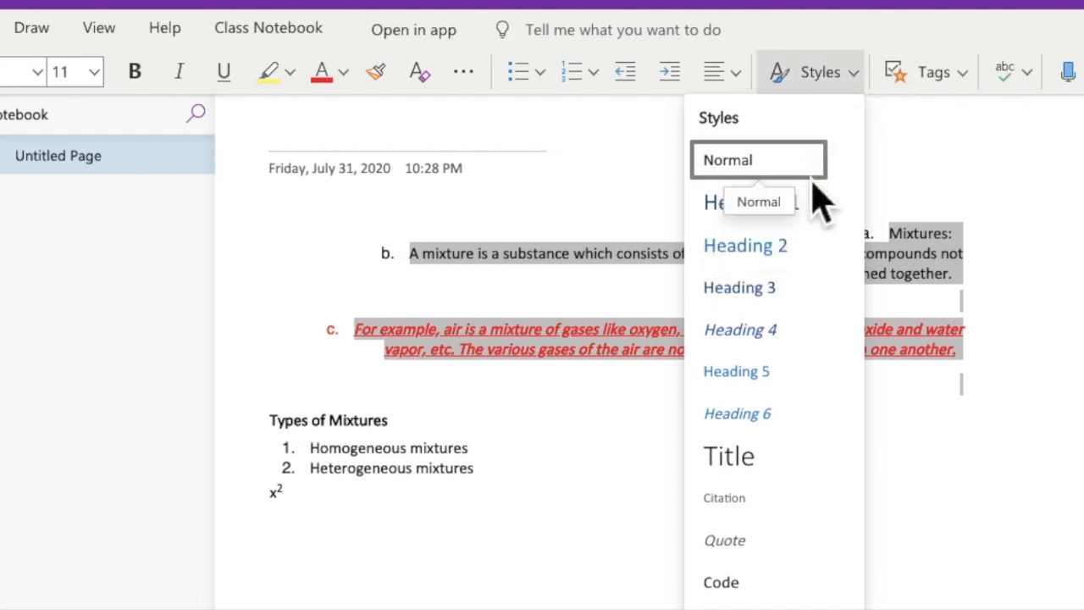
click(1052, 262)
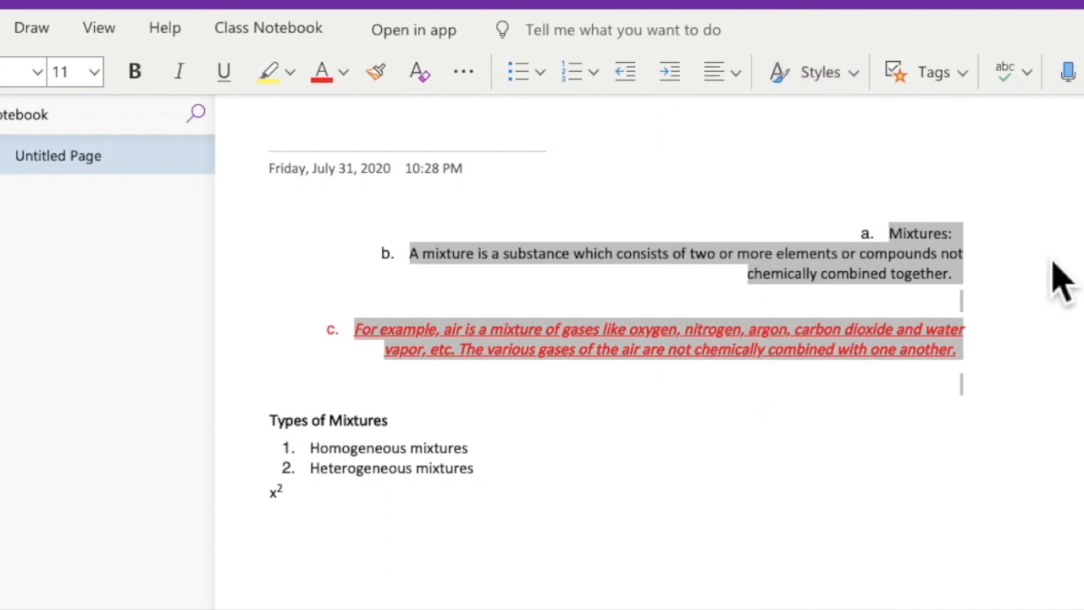
drag(982, 282, 462, 203)
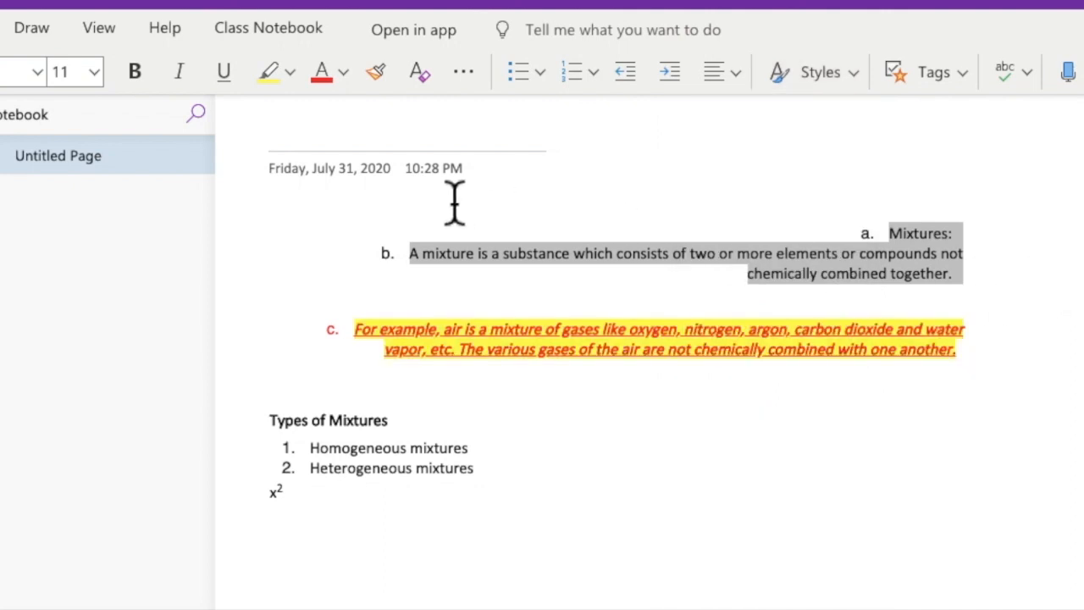
click(811, 459)
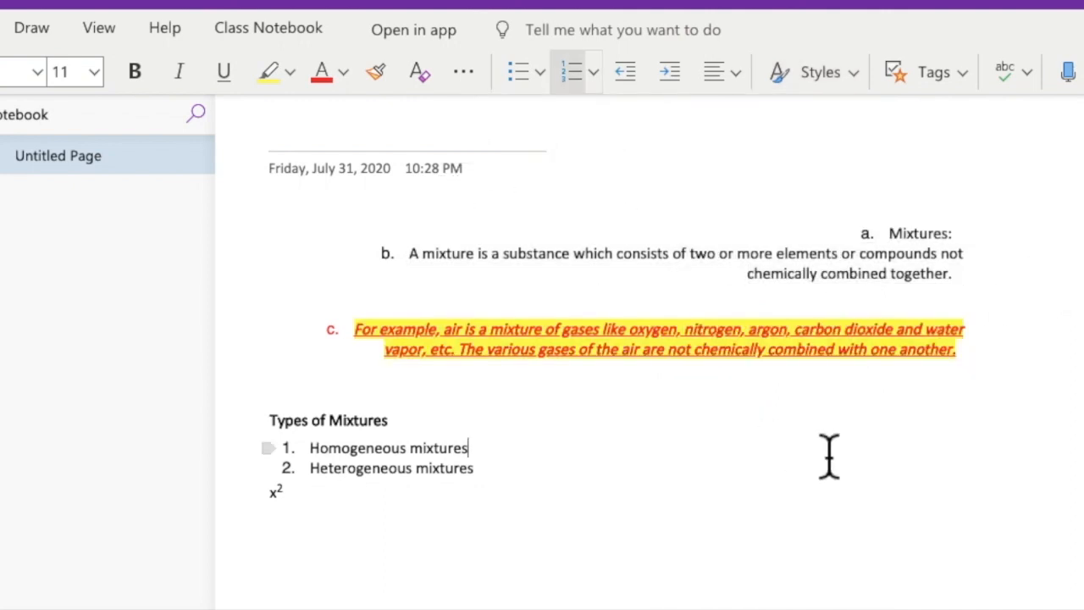
- Clear all formatting from the "Mixtures:" heading, its definition and the example paragraph, and align them left
drag(1018, 375, 368, 249)
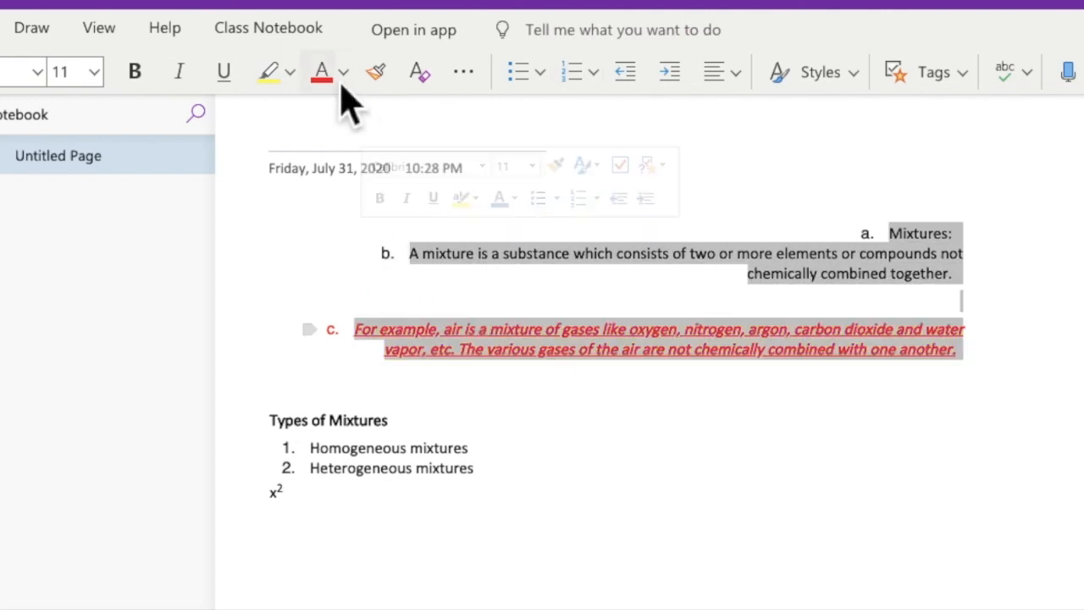
click(419, 77)
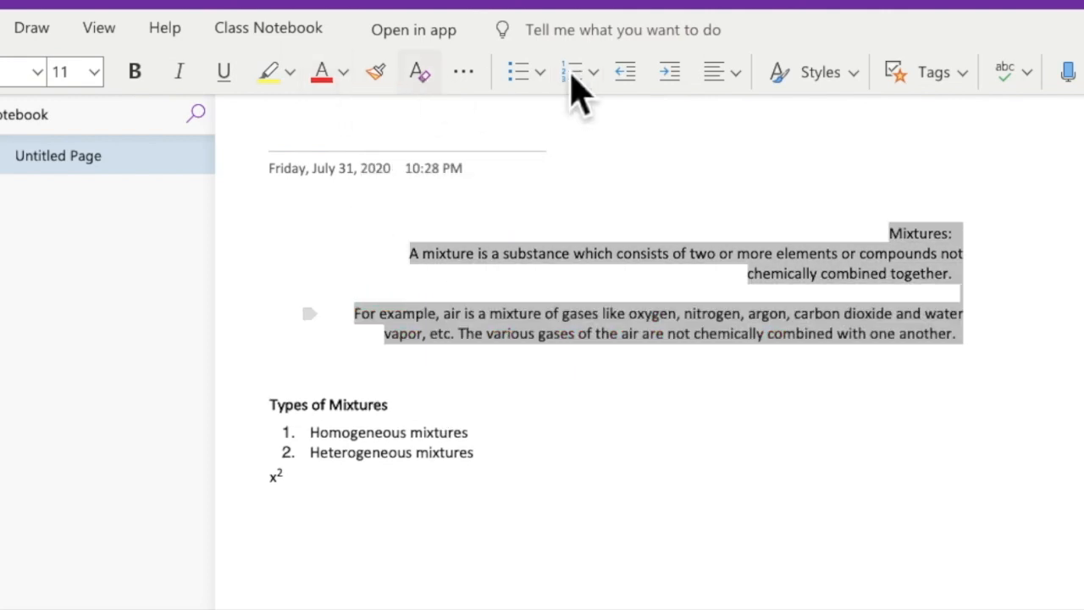
click(734, 81)
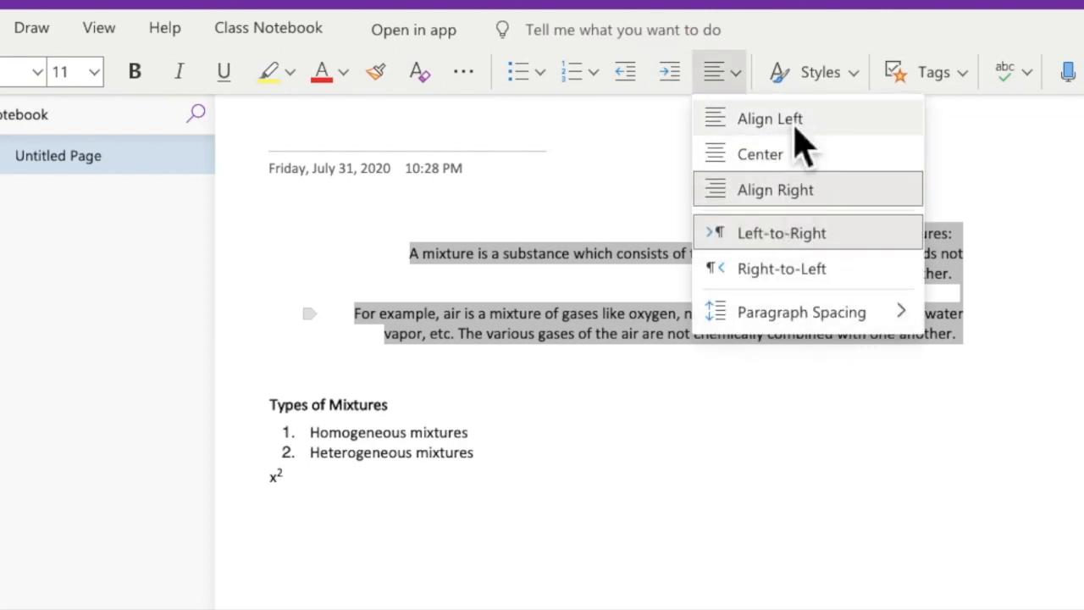
click(771, 120)
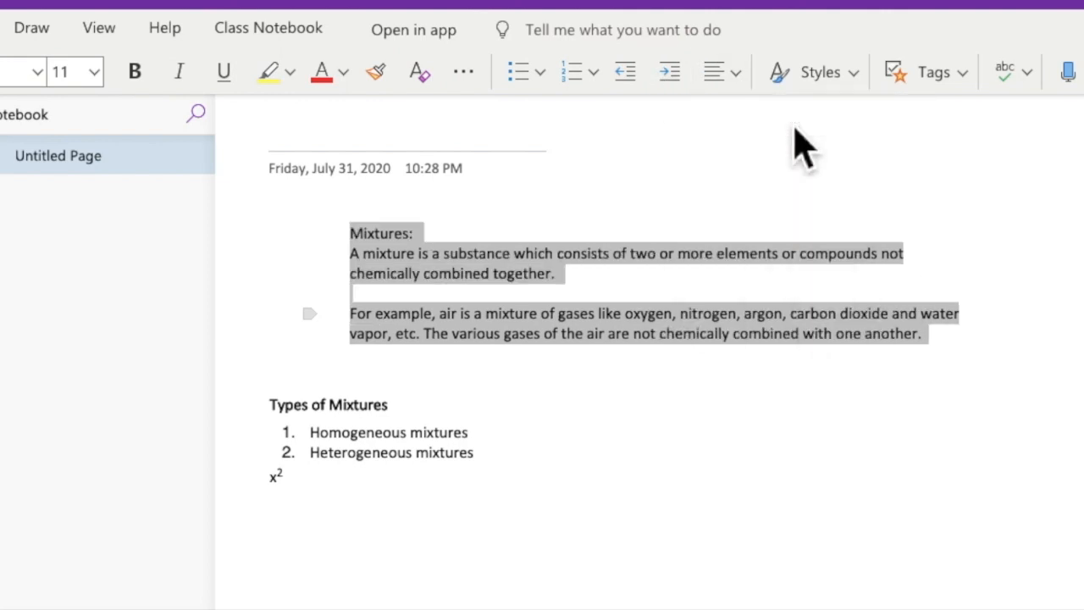
- Apply the Heading 3 style to the selected mixtures paragraphs and the Heading 1 style to the "Types of Mixtures" line
click(857, 78)
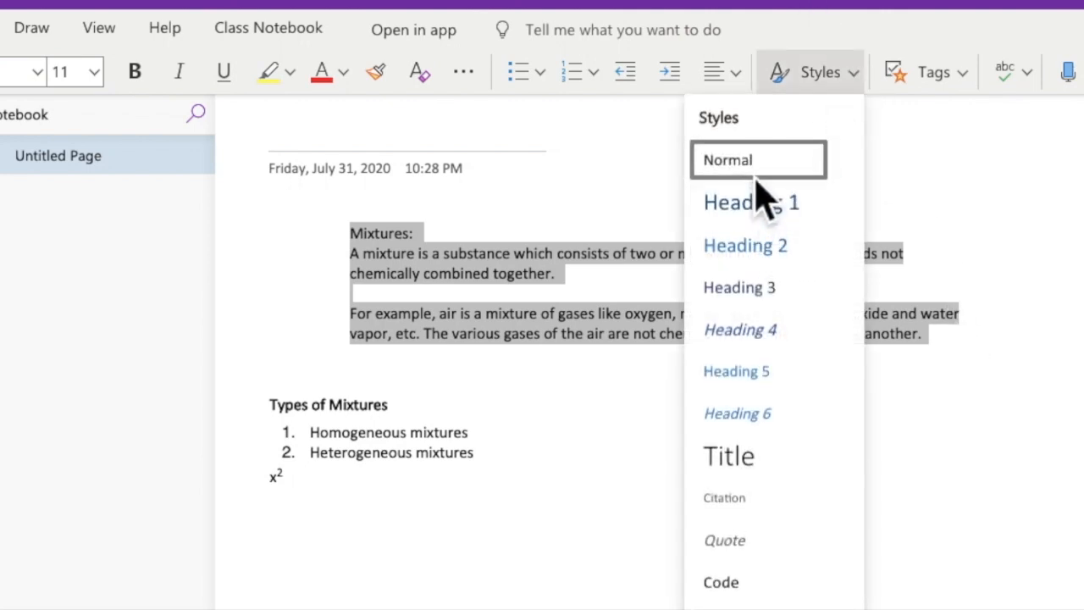
click(763, 292)
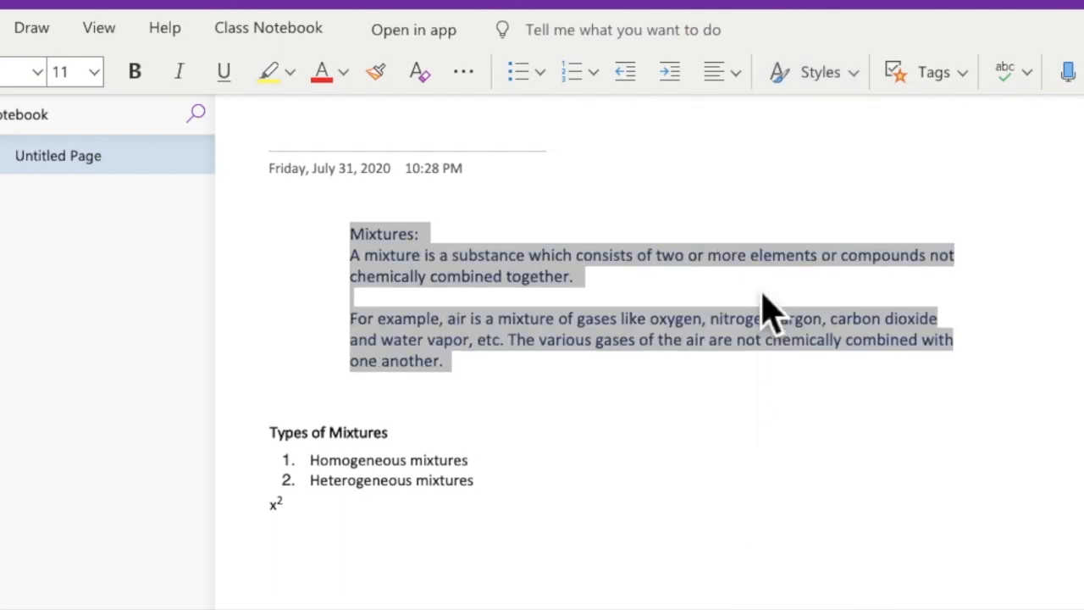
click(1079, 448)
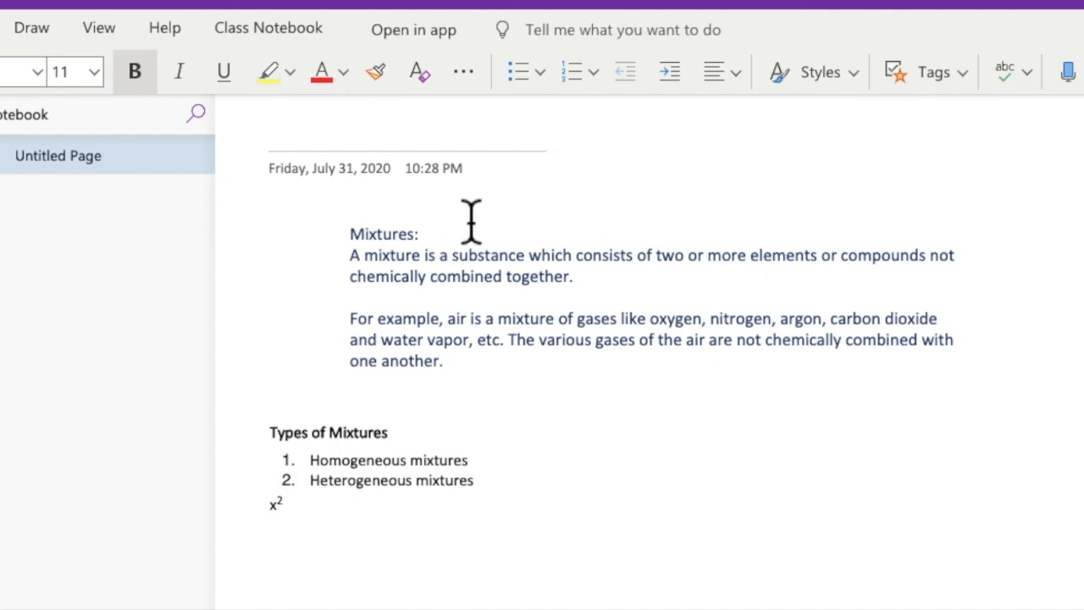
click(863, 81)
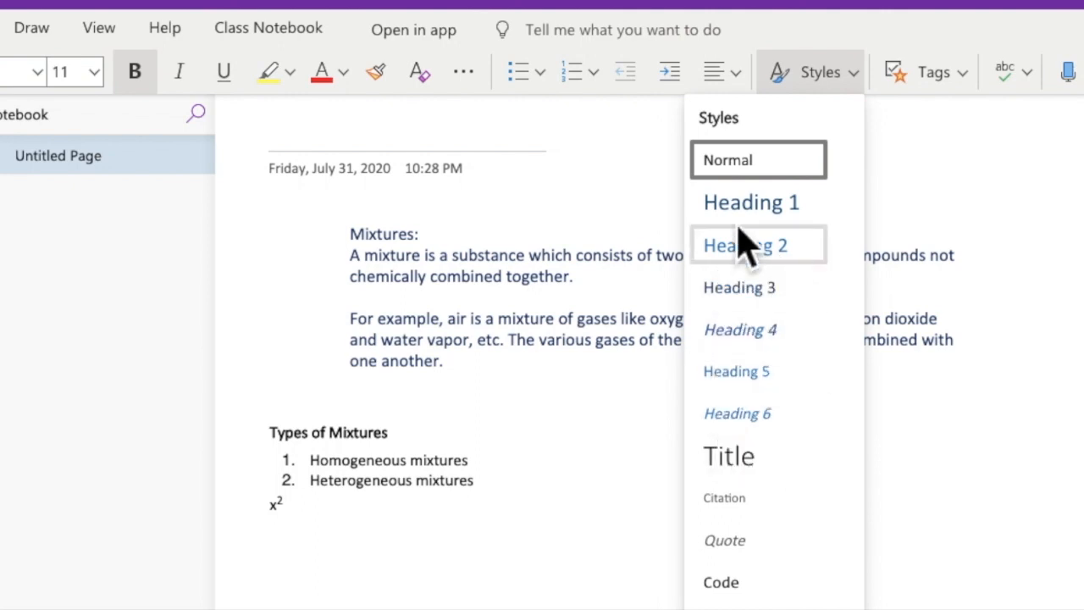
click(753, 207)
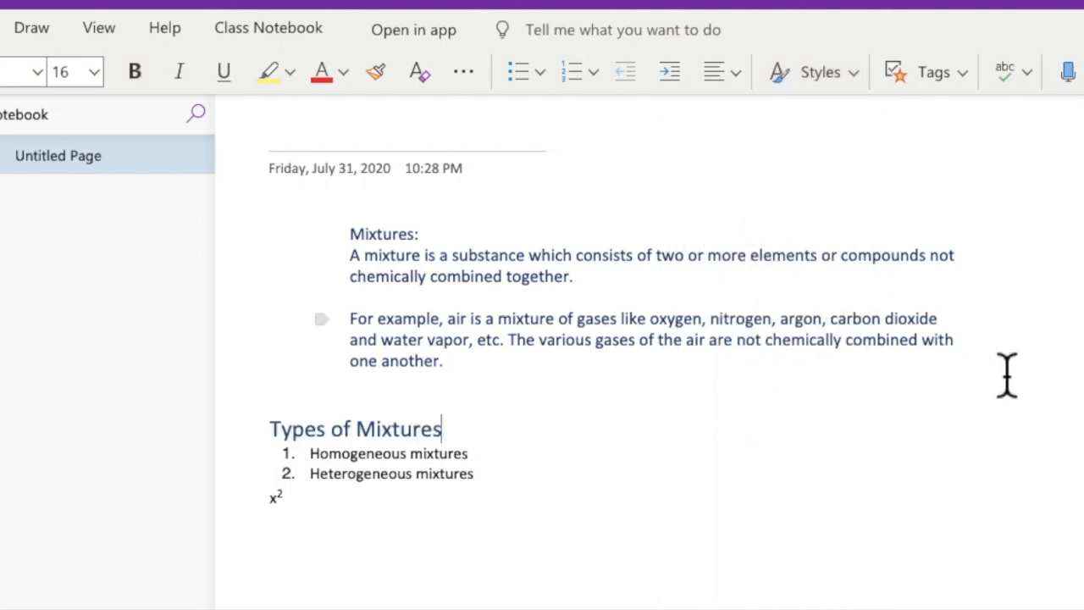
- Apply the Heading 1 style to the "Mixtures:" heading, its definition and the example paragraph
drag(955, 342, 181, 206)
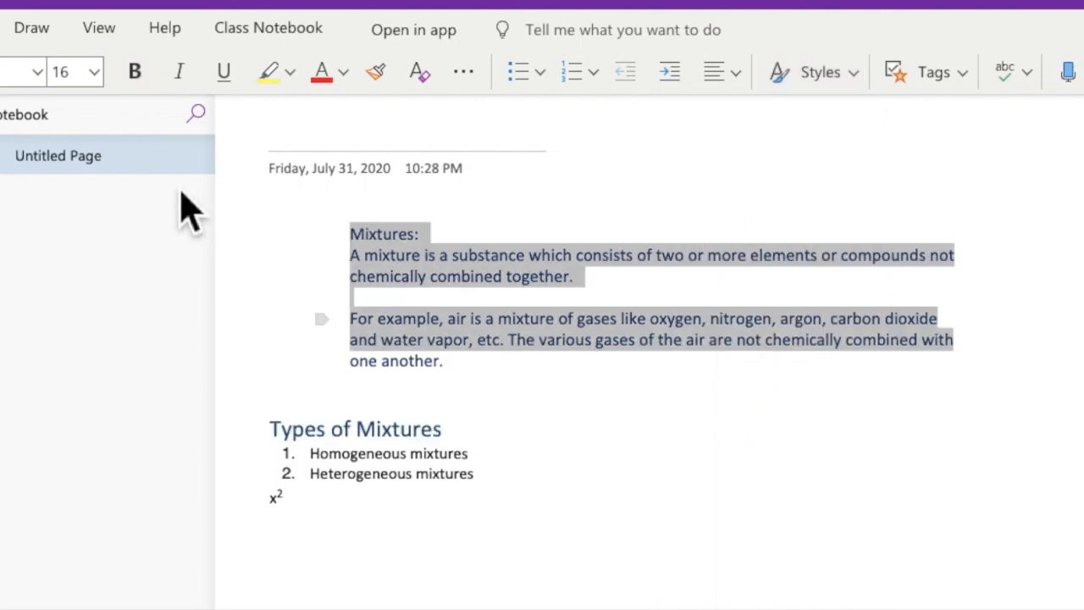
click(854, 80)
click(800, 211)
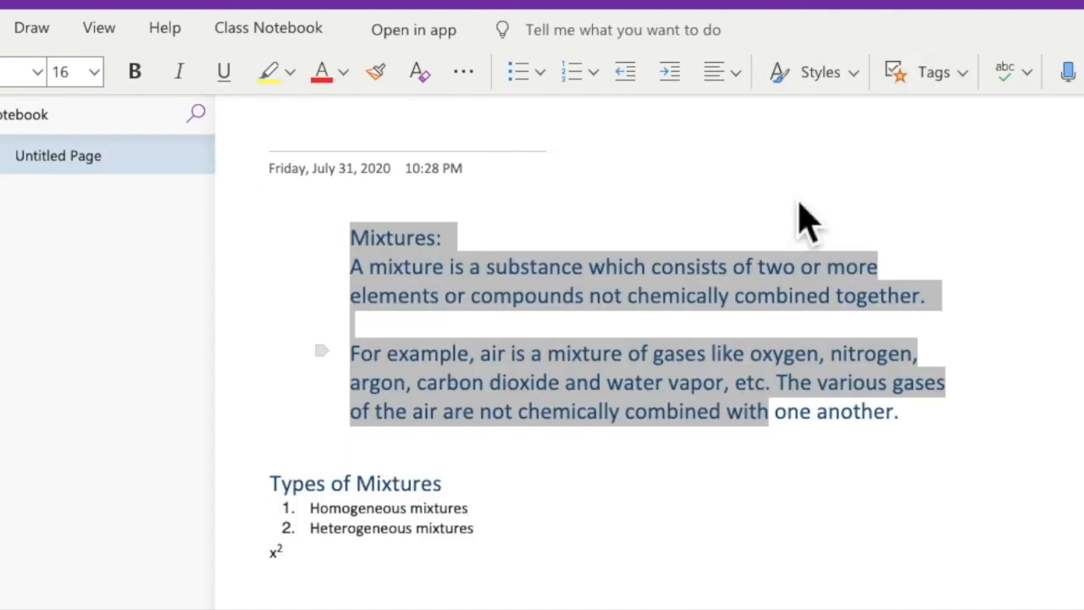
click(1054, 398)
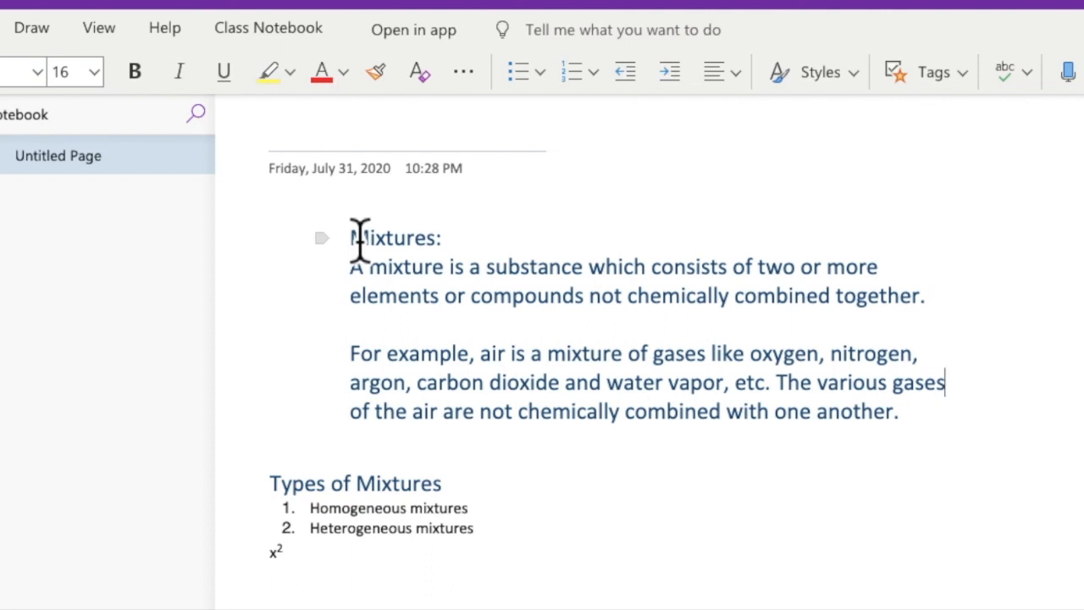
- Tag the "Mixtures:" heading and its definition as Important
drag(359, 240, 965, 314)
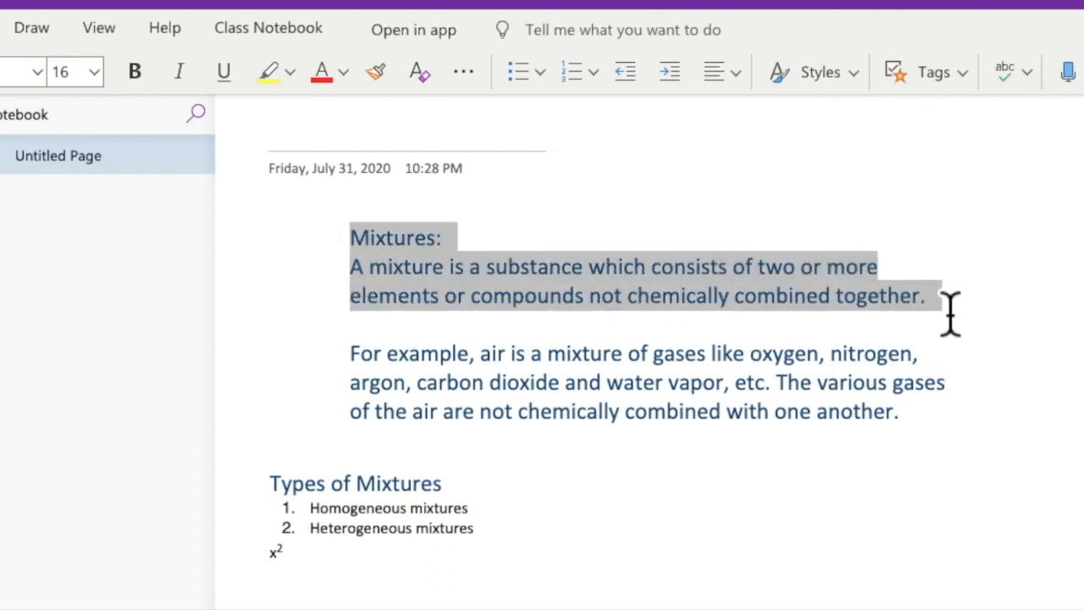
click(972, 77)
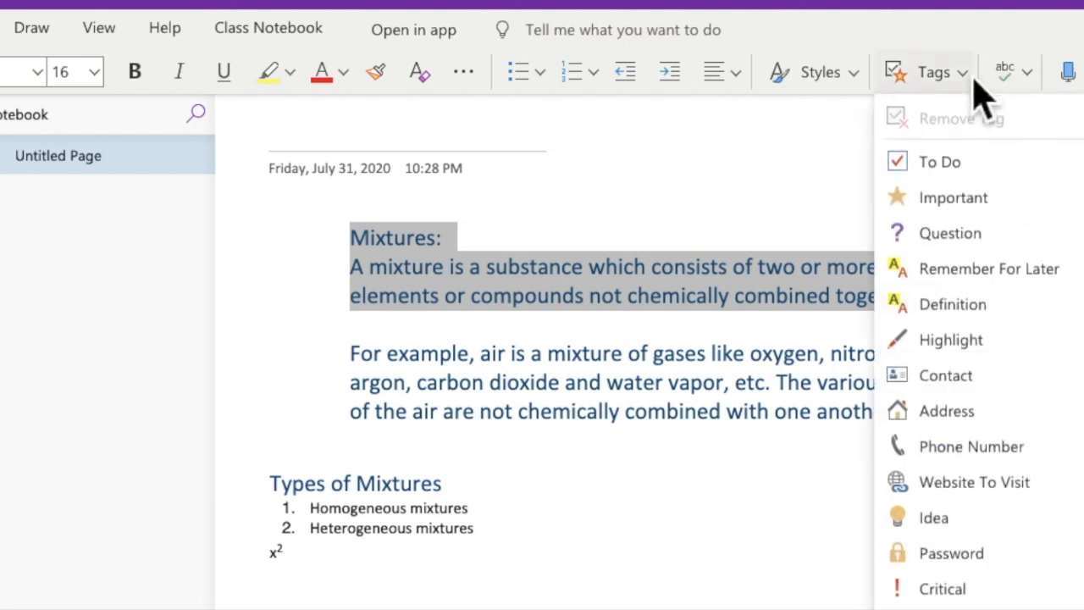
click(951, 199)
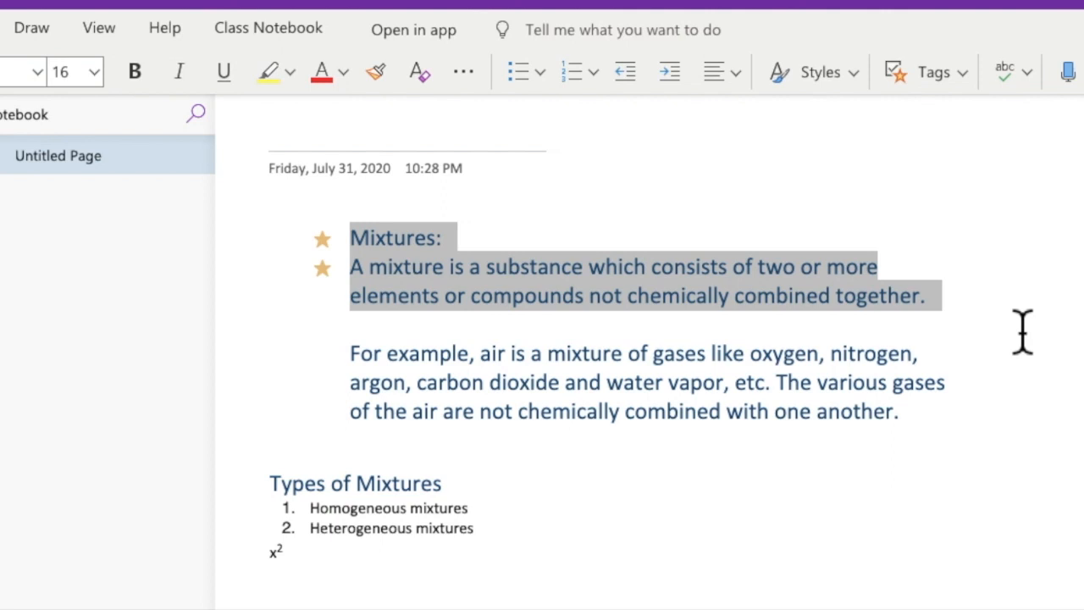
click(966, 75)
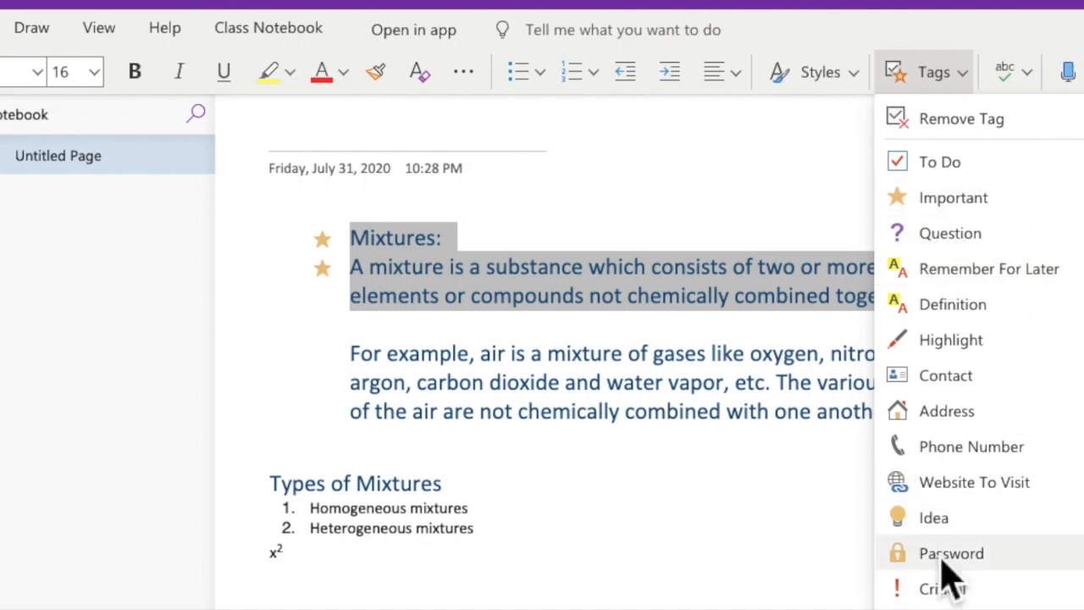
key(Escape)
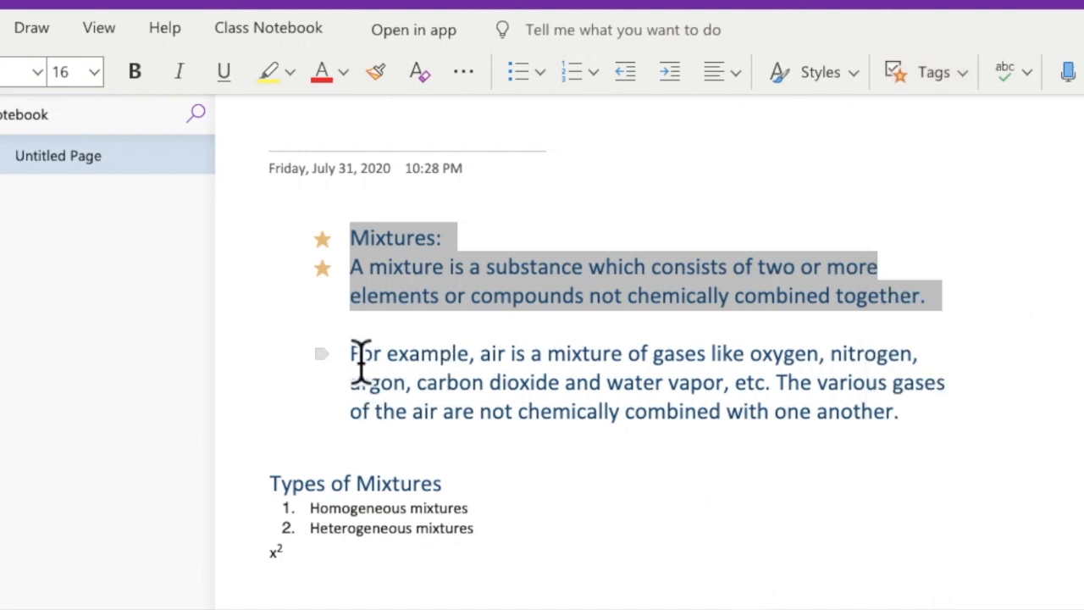
- Tag the example paragraph about air and the blank line below it as Idea
drag(351, 356, 983, 460)
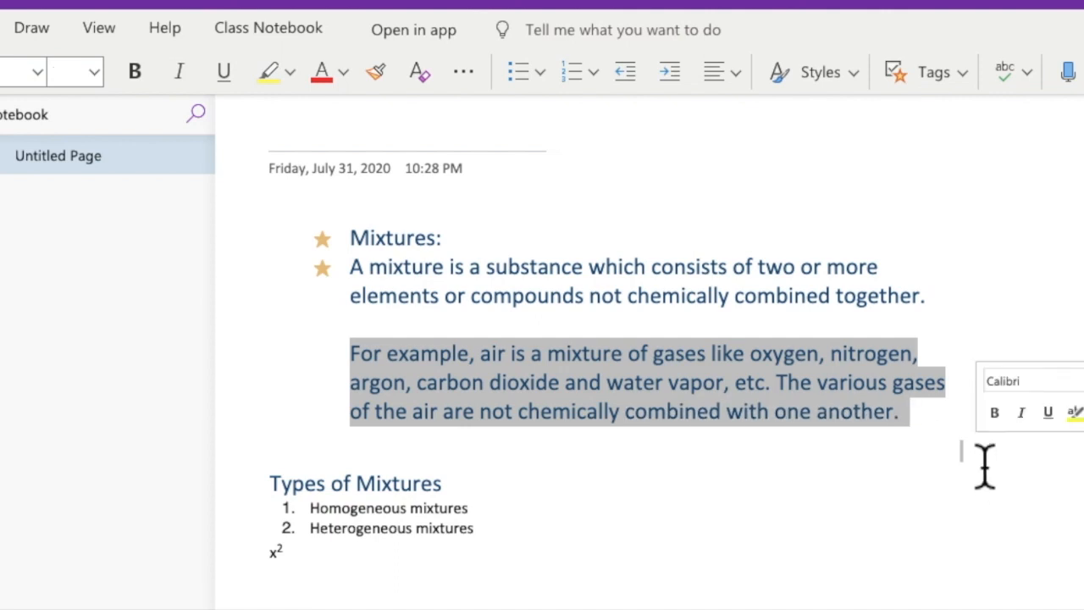
click(966, 74)
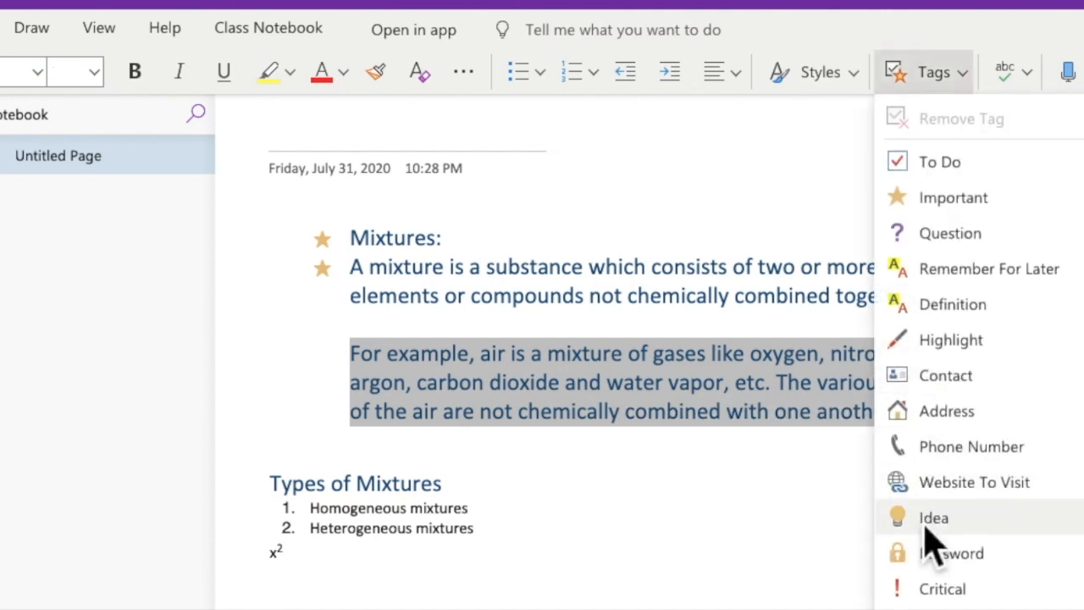
click(925, 513)
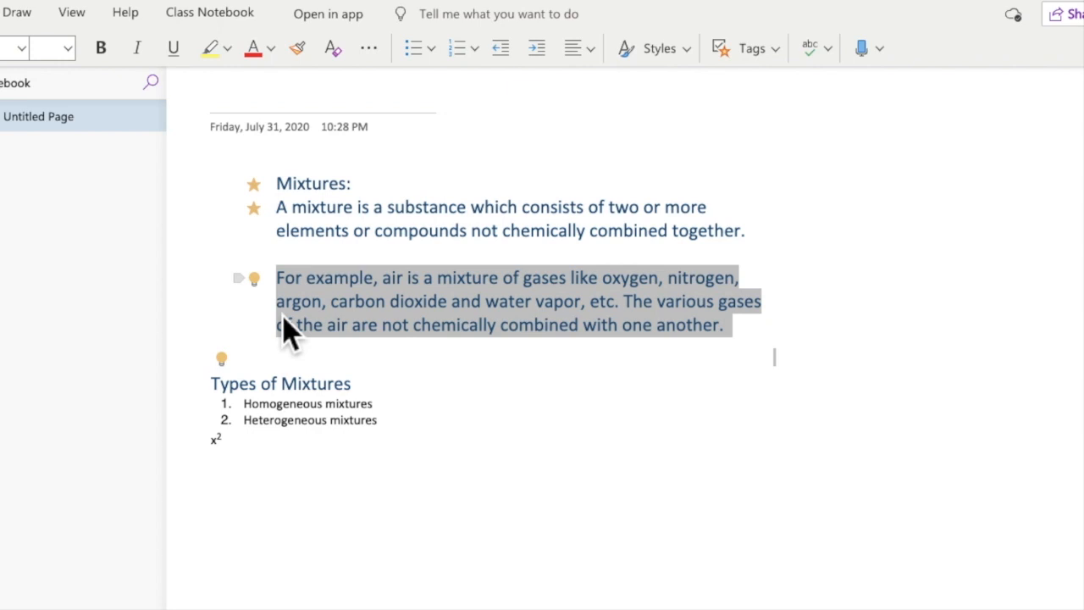
click(768, 53)
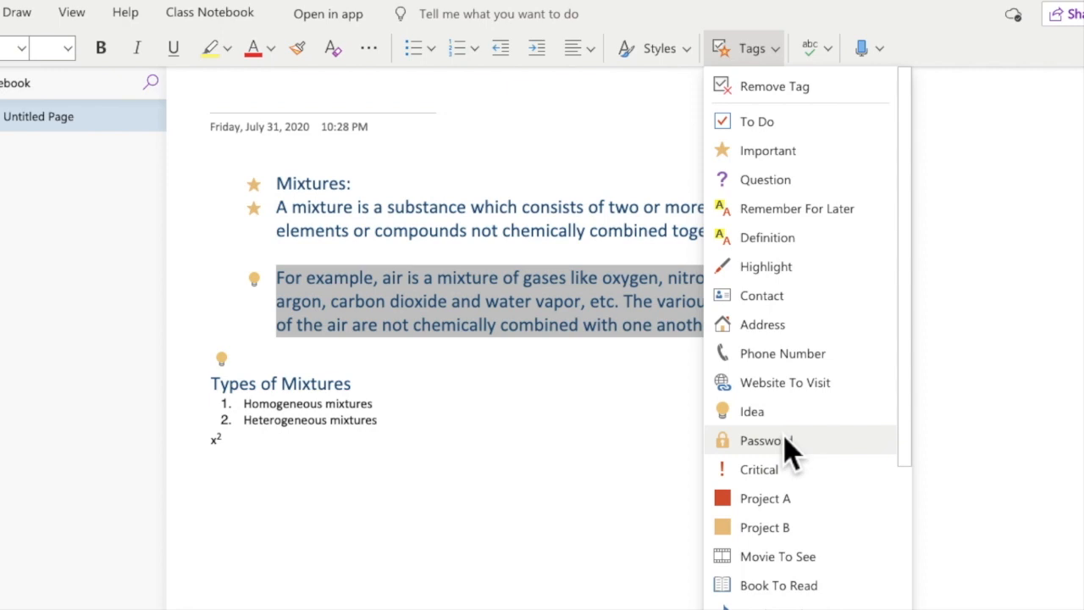
- Set the proofing language of the selected example paragraph to English (India)
click(827, 49)
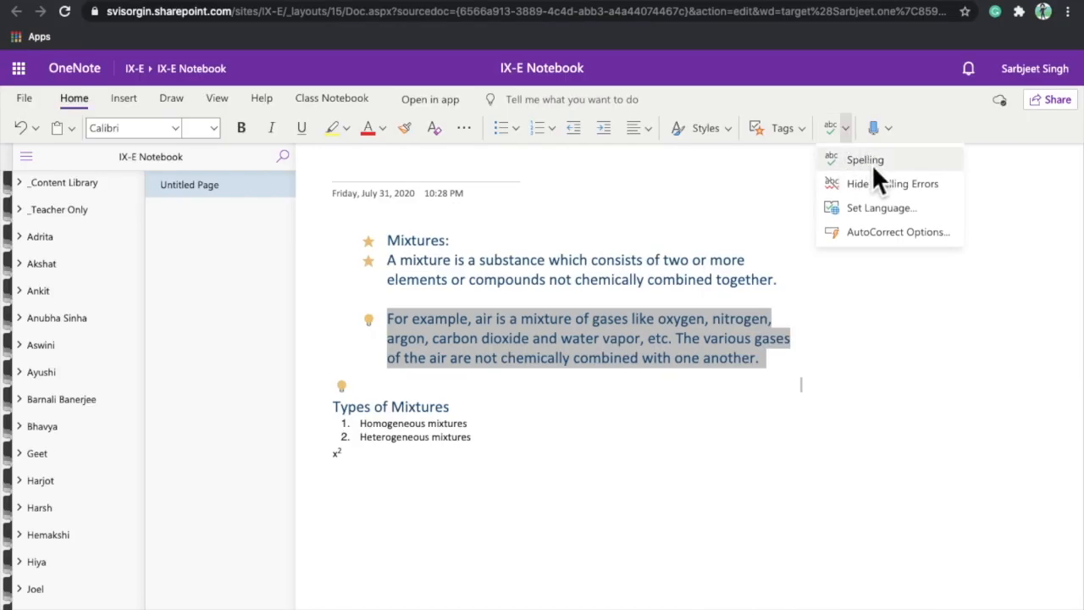
click(874, 207)
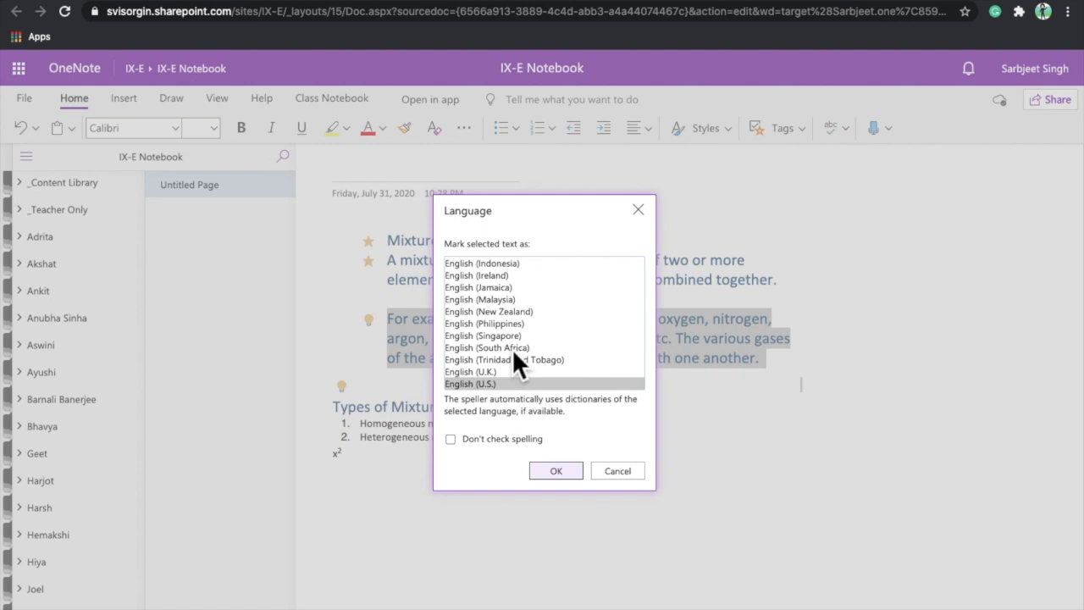
scroll(525, 367, up, 2)
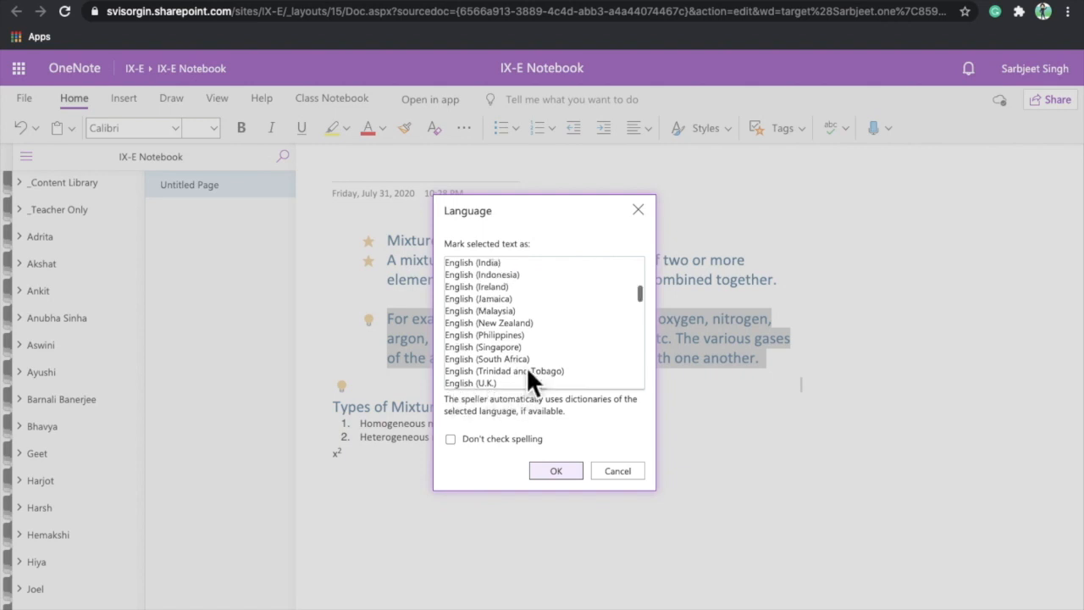
click(480, 285)
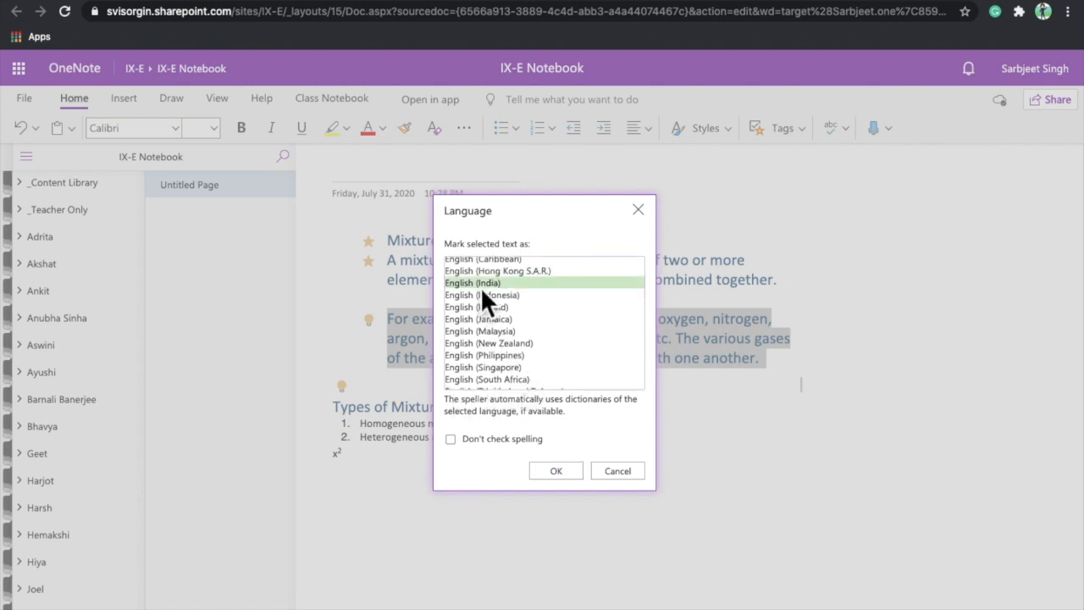
click(567, 472)
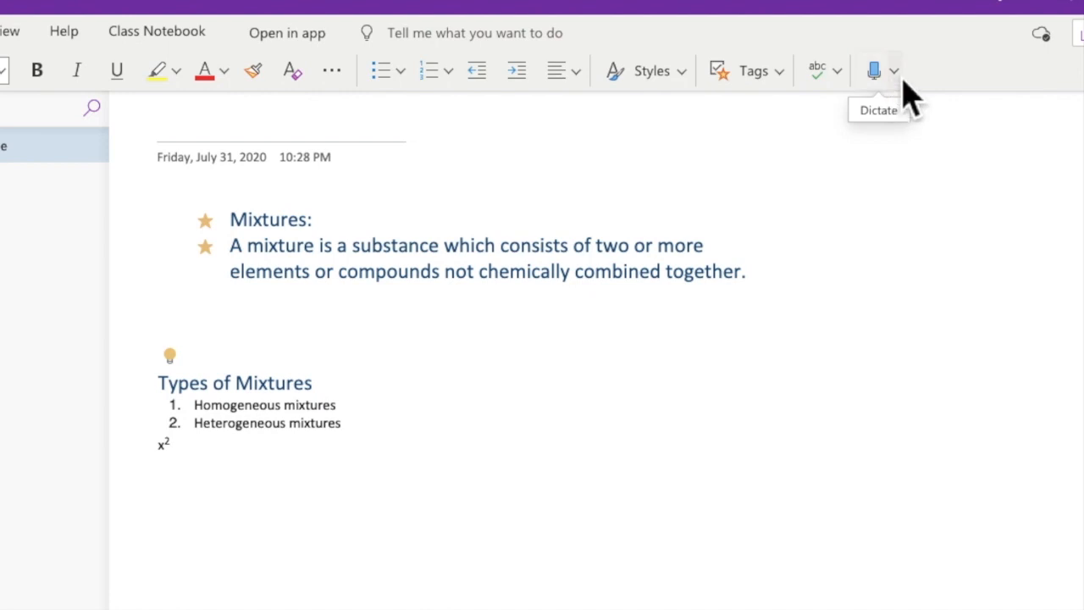
- Dictate "A mixture is a substance which consist of 2 or more elements not chemically combined together" below the definition and append "cgchgv"
click(897, 77)
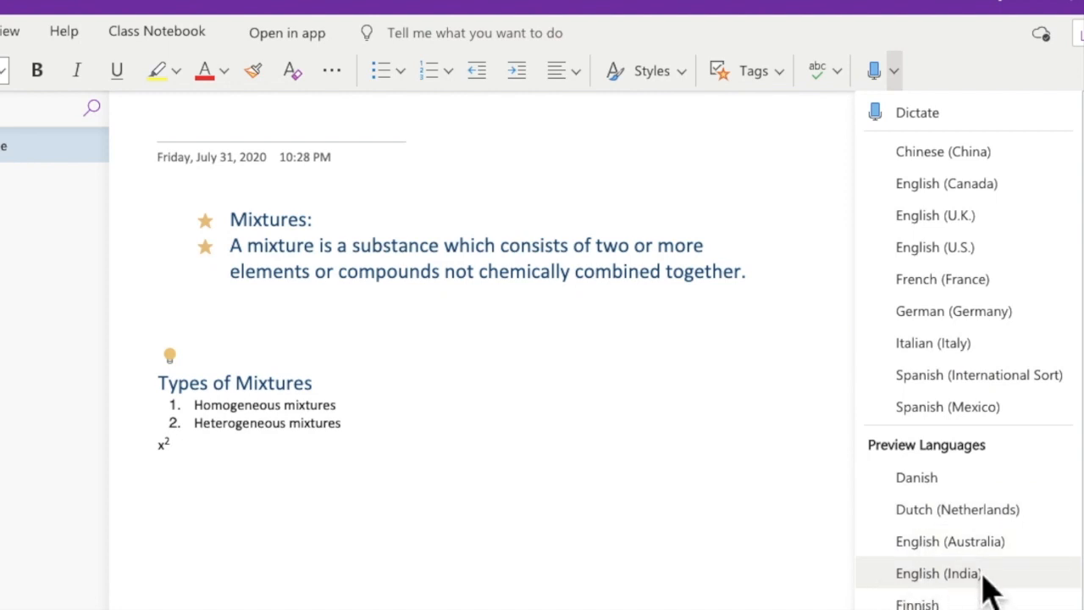
click(666, 544)
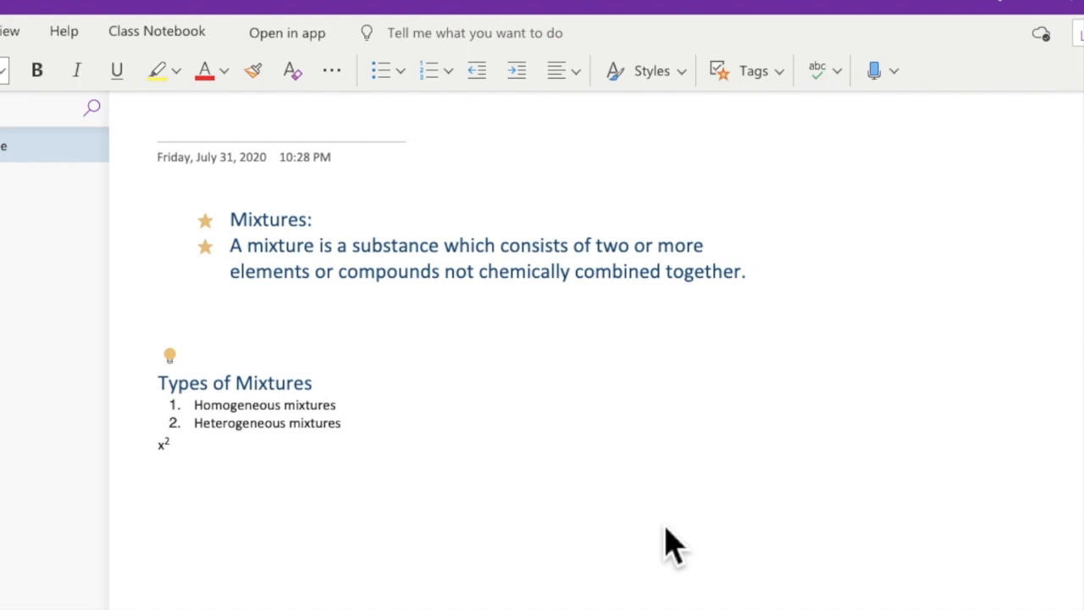
click(873, 72)
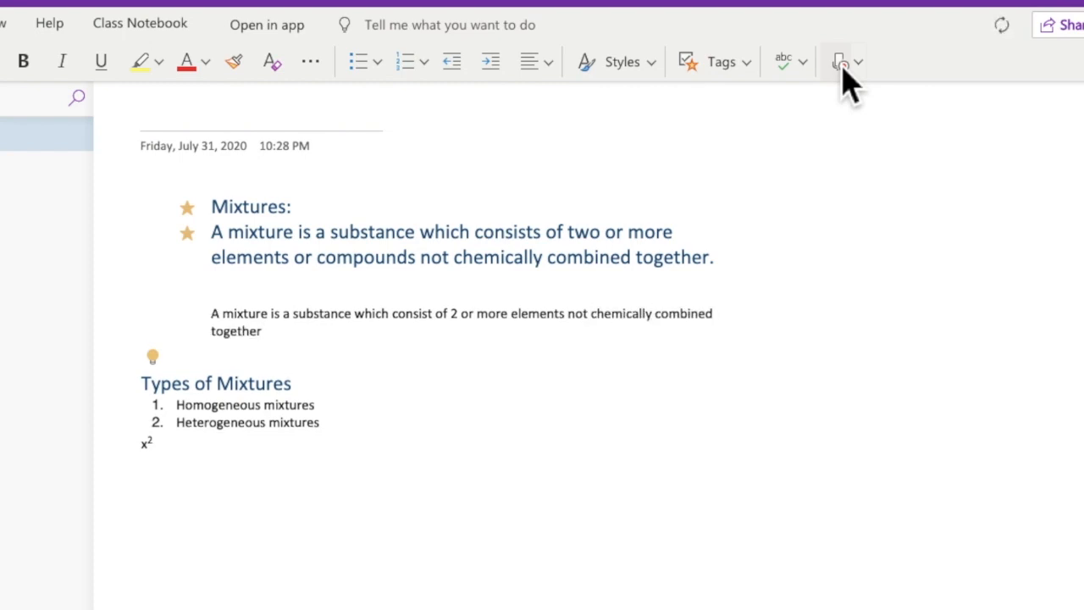
click(843, 68)
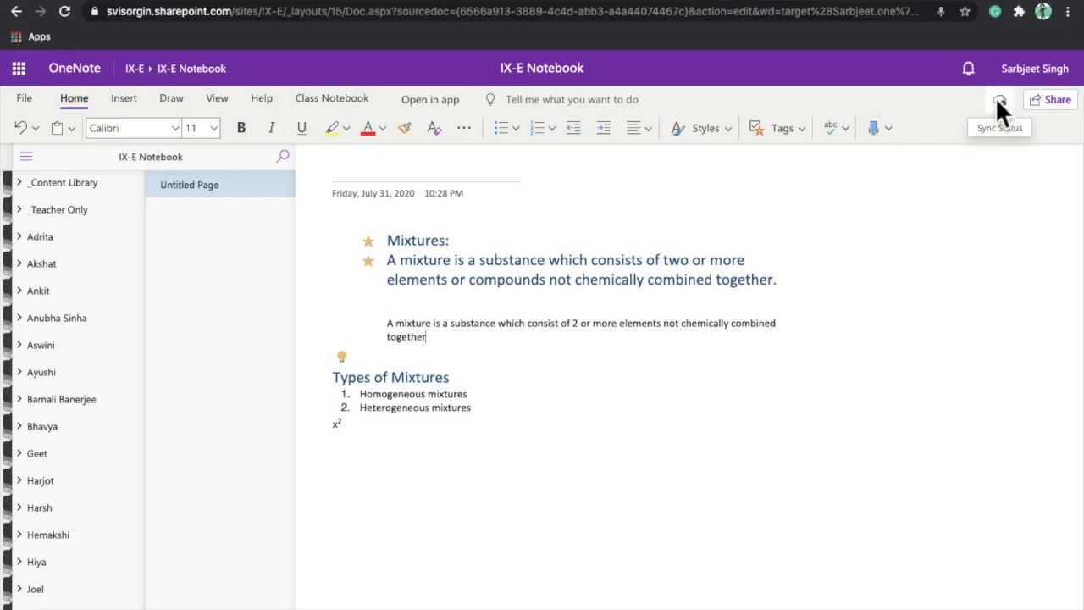
text(cgchgv)
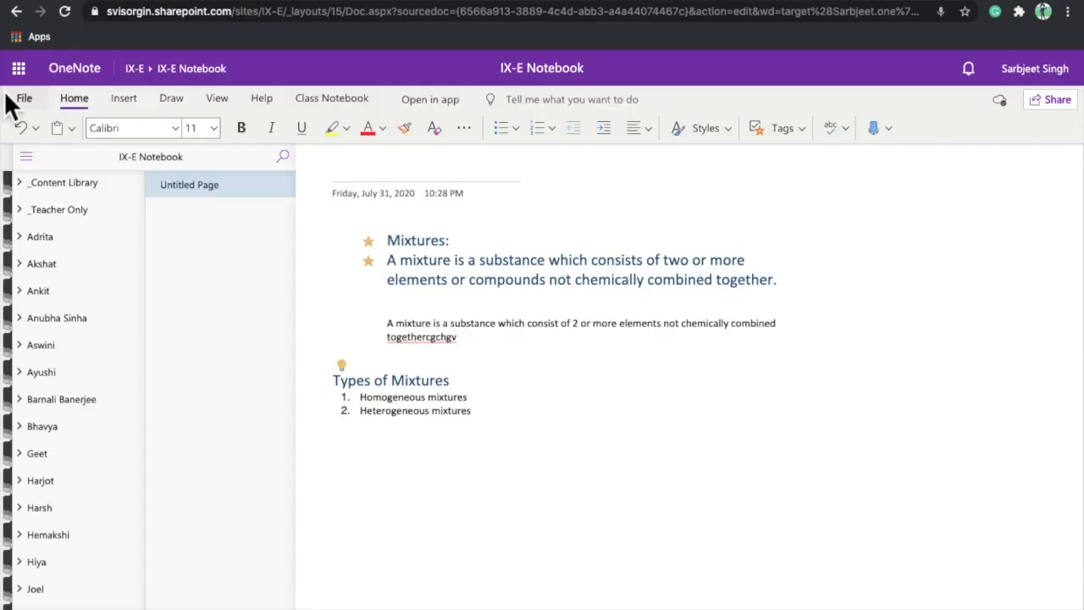
- Insert a 5x5 table below the numbered list of mixture types and enter "s.no" in its first cell
click(119, 103)
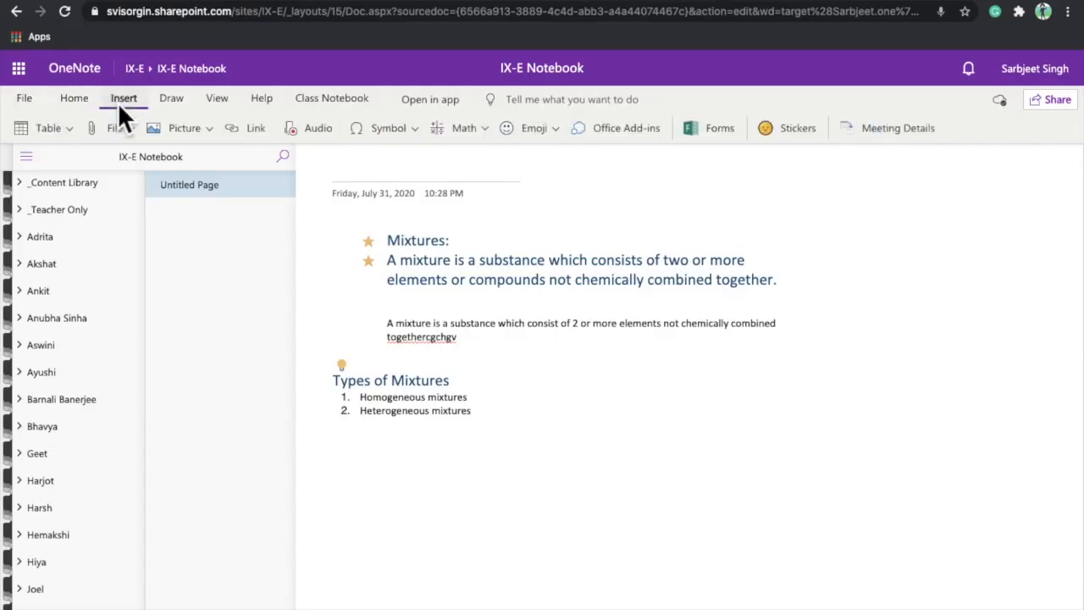
click(59, 128)
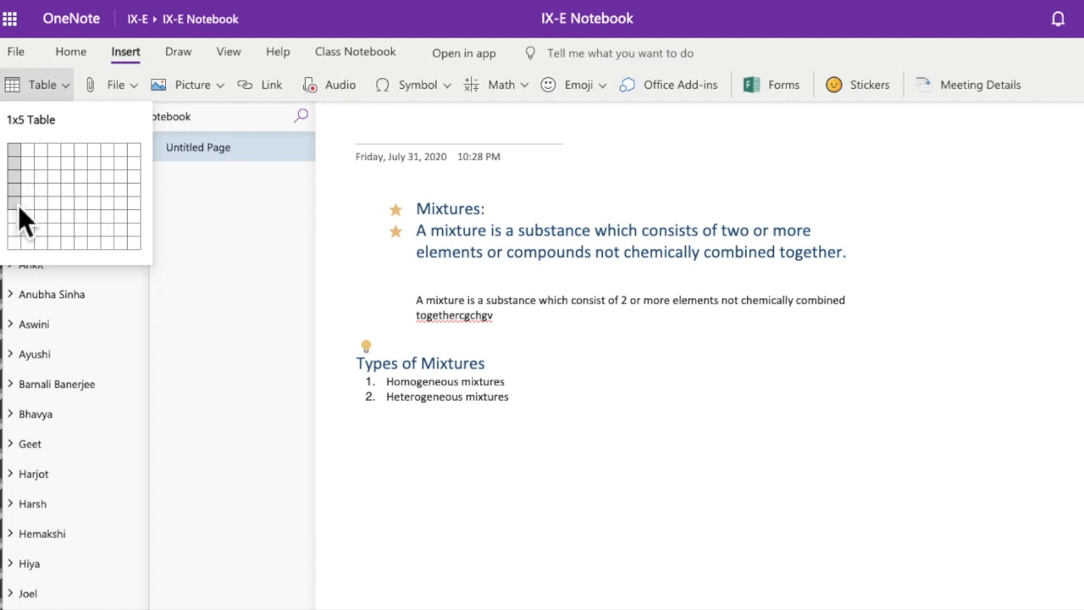
click(71, 209)
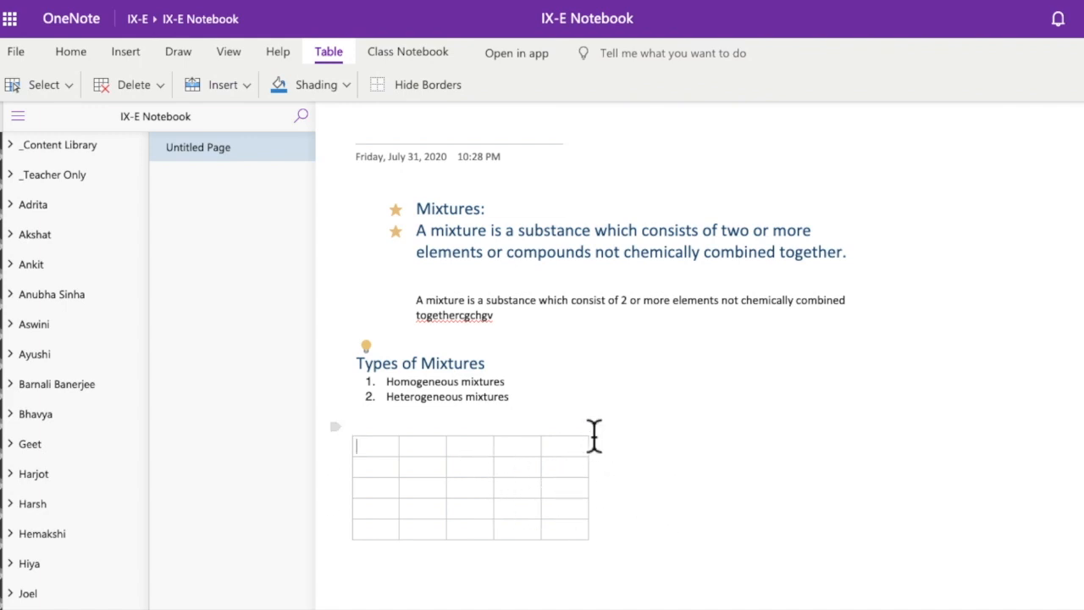
text(s.no)
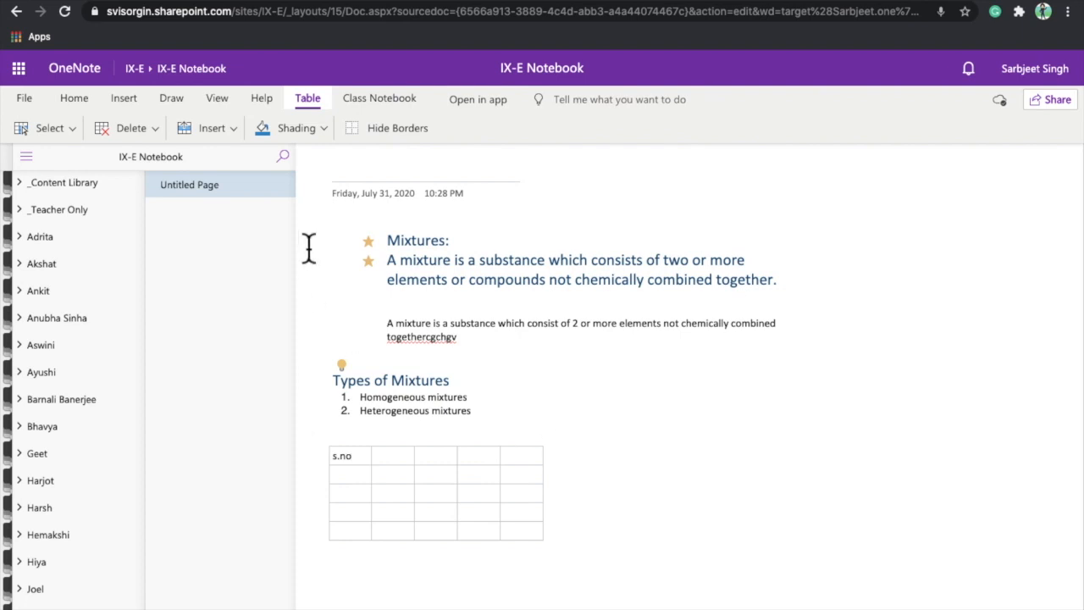
click(146, 132)
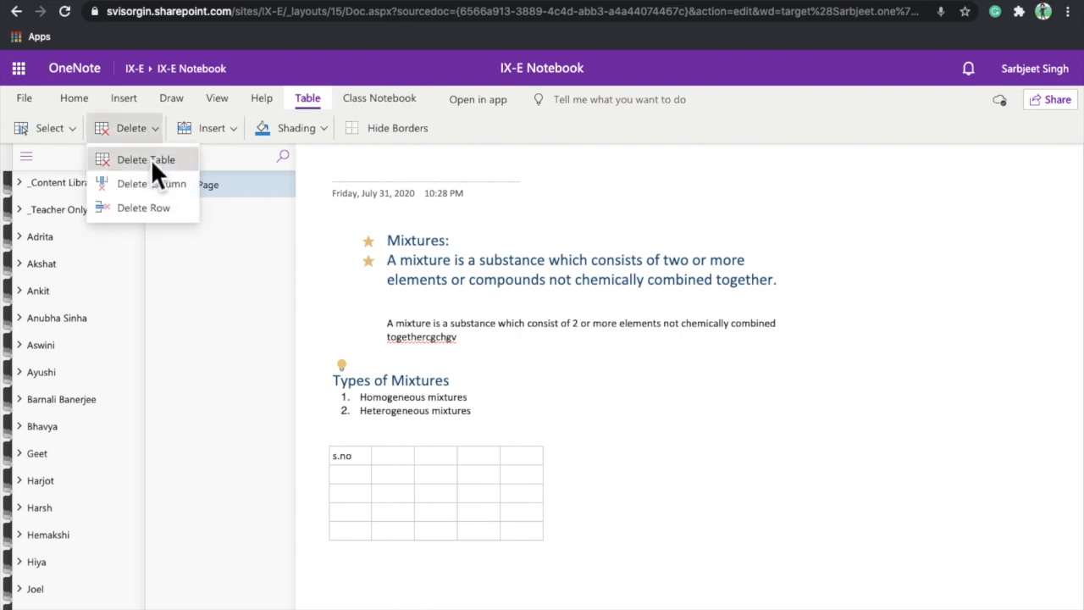
click(150, 159)
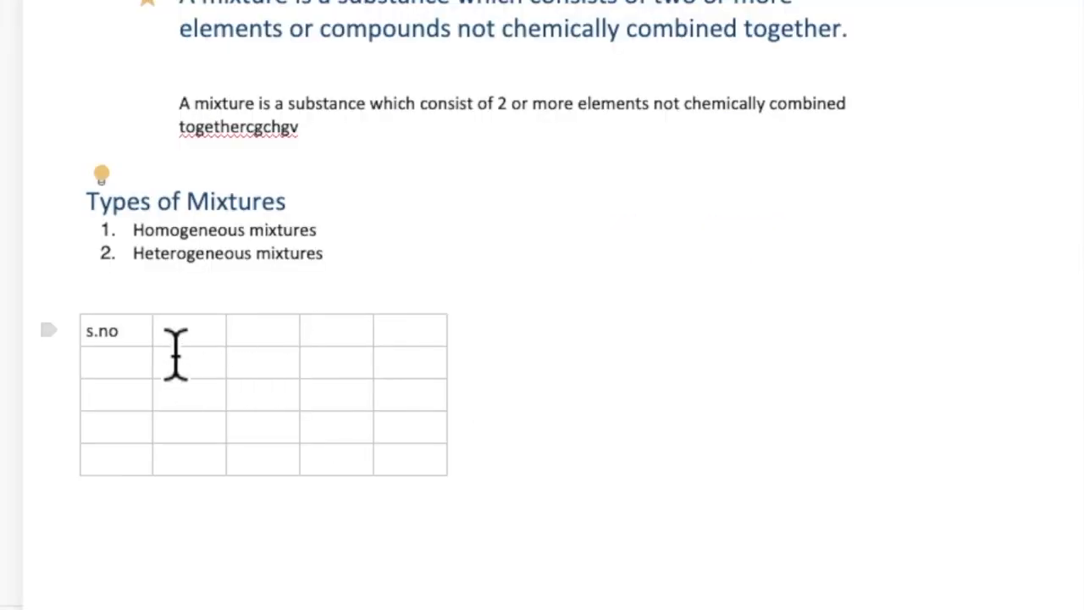
- Insert a new row above the table's "s.no" row
right_click(175, 354)
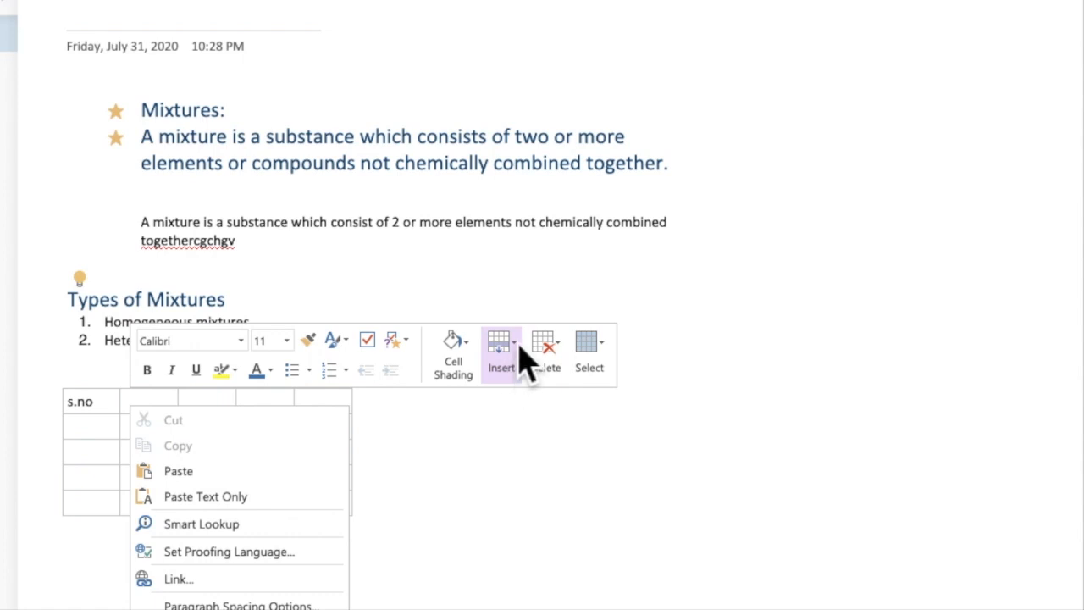
click(520, 344)
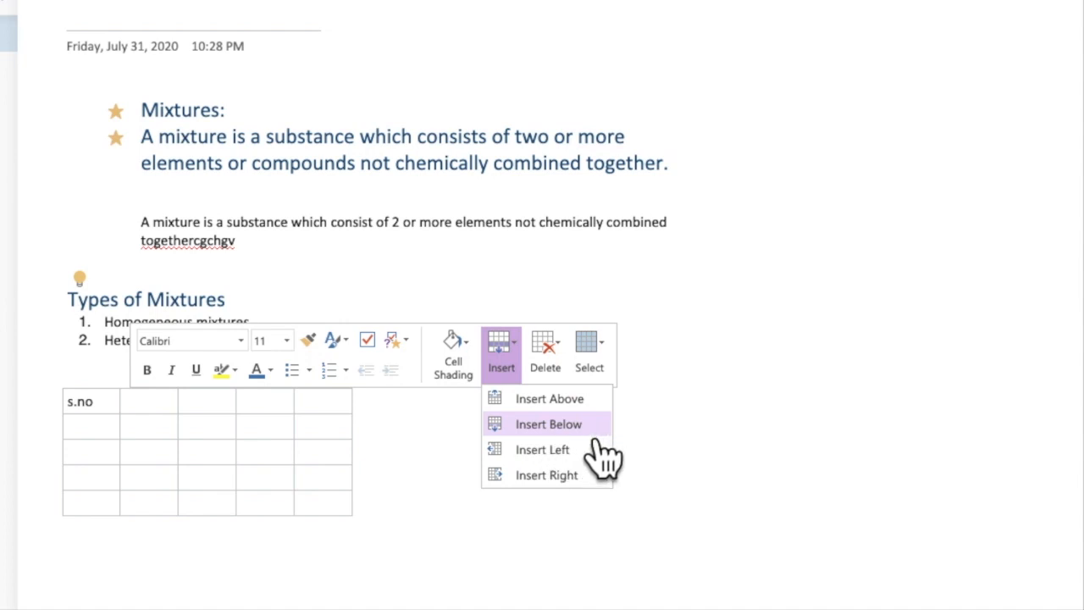
click(562, 410)
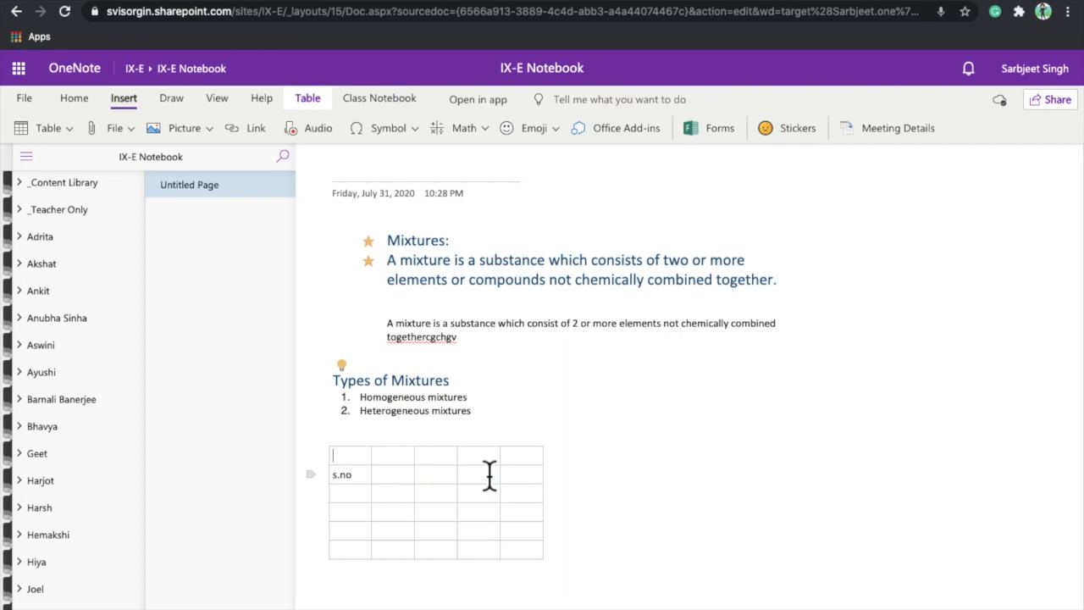
right_click(490, 476)
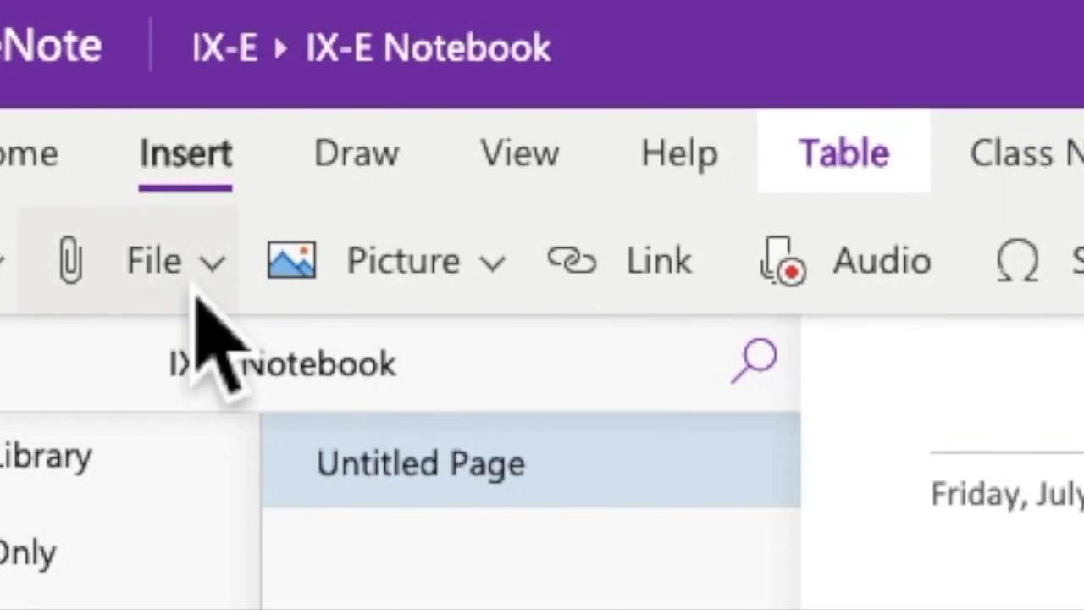
- Attach the desktop file "grade10 ch 1.pdf" inside the table, in the fourth column of the "s.no" row
click(126, 134)
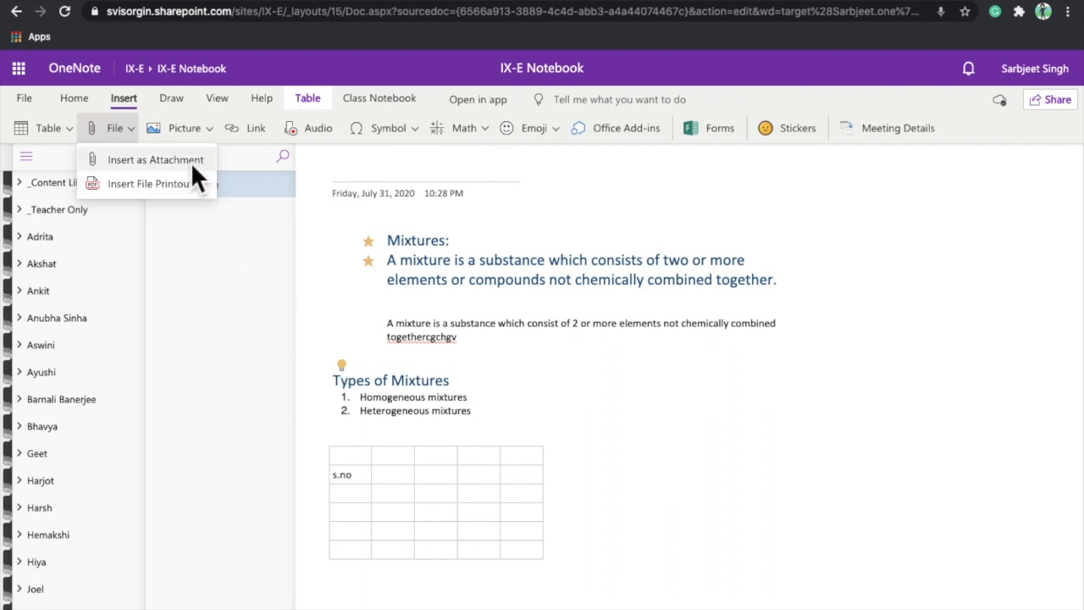
click(147, 163)
click(479, 359)
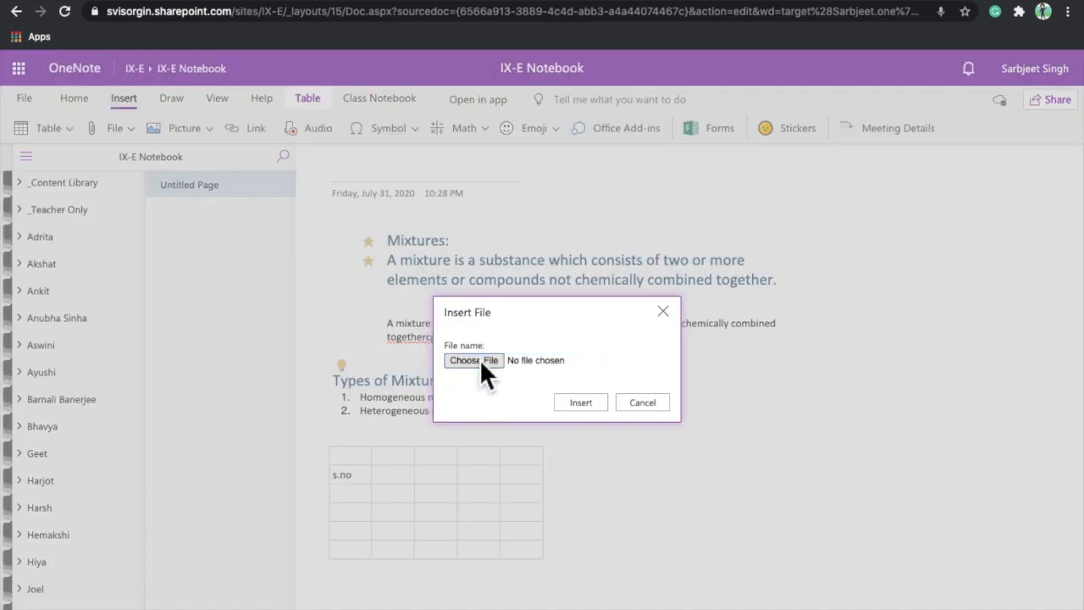
click(707, 76)
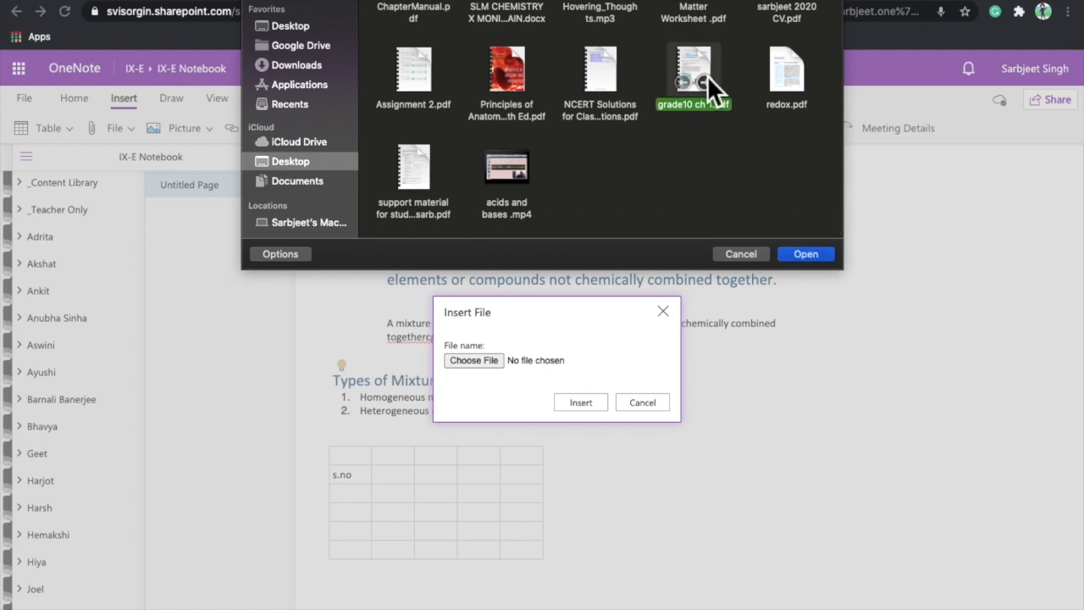
click(808, 256)
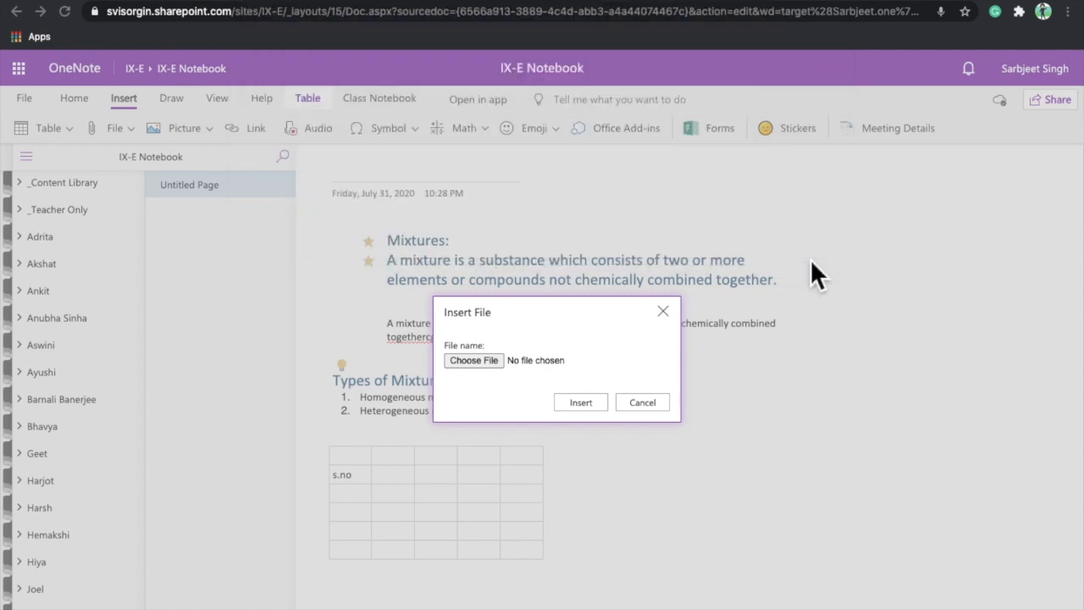
click(580, 402)
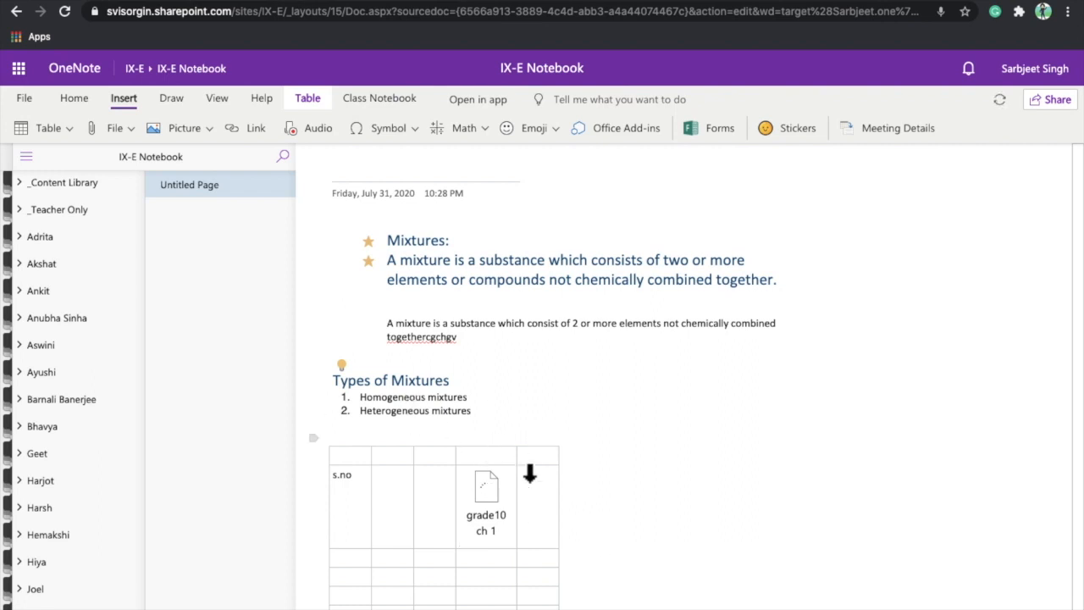
scroll(567, 521, down, 1)
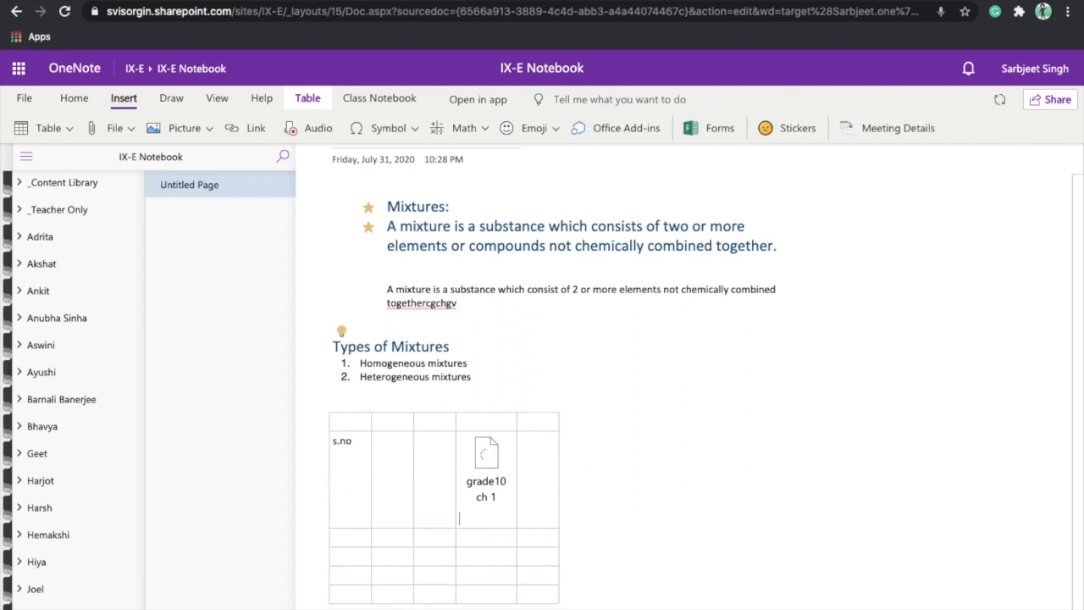
- Insert a file printout of "grade10 ch 1.pdf" below the table
click(655, 465)
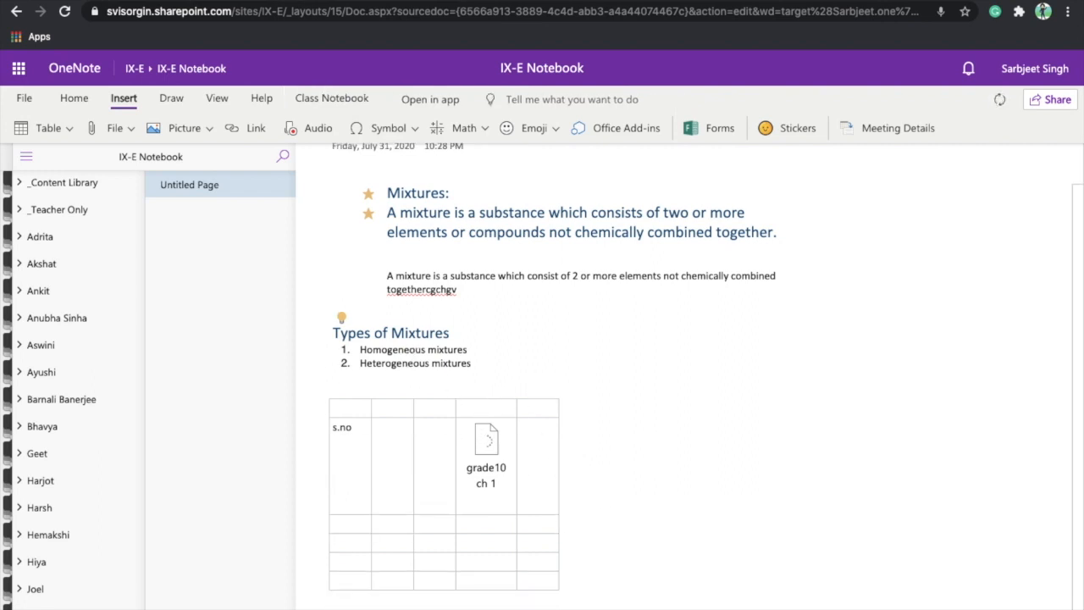
click(133, 131)
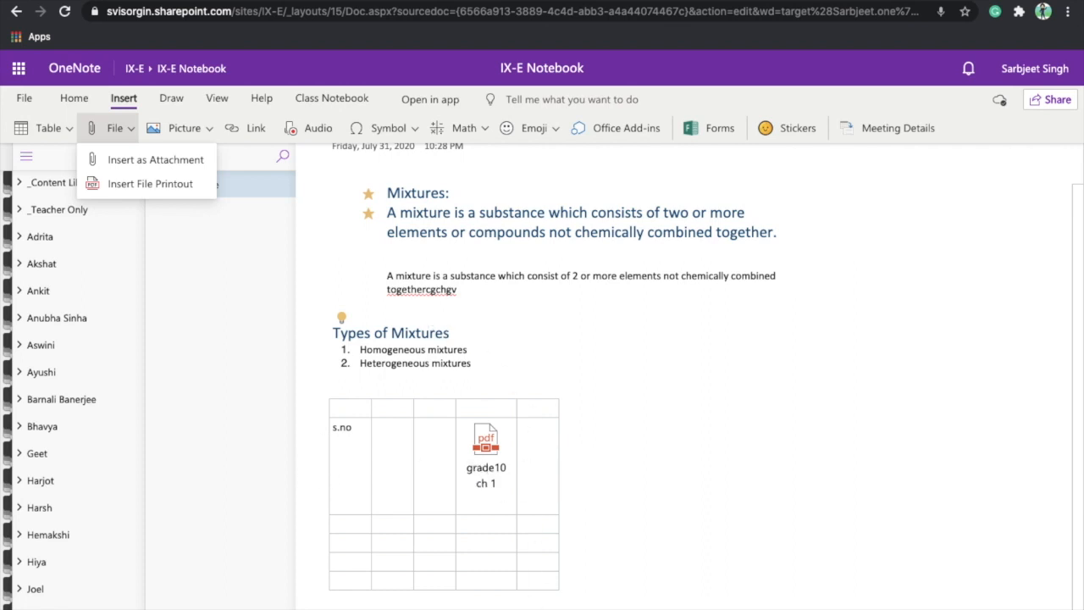
click(166, 183)
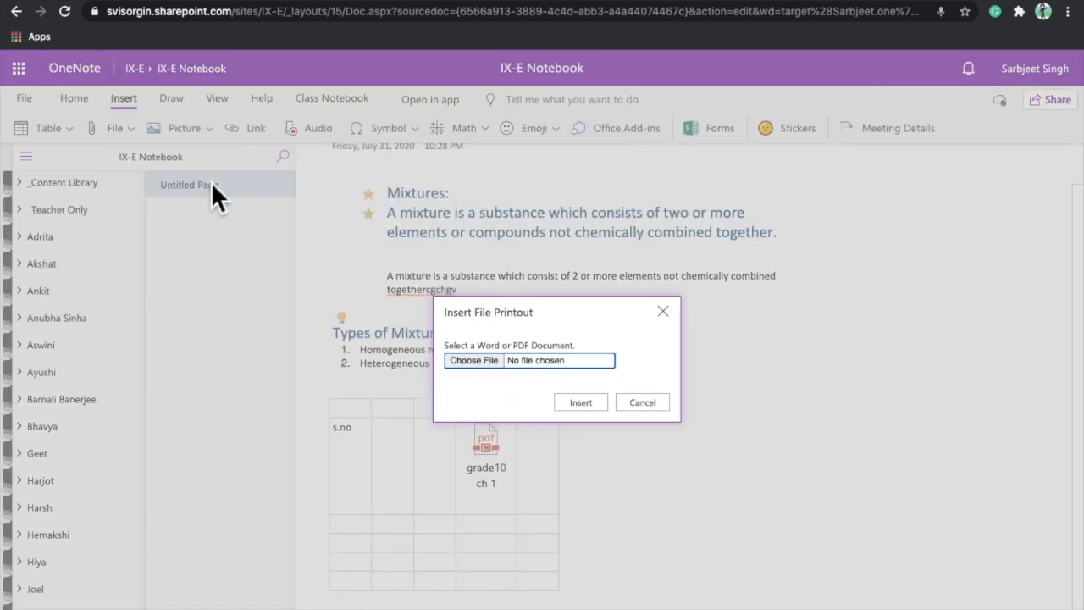
click(472, 362)
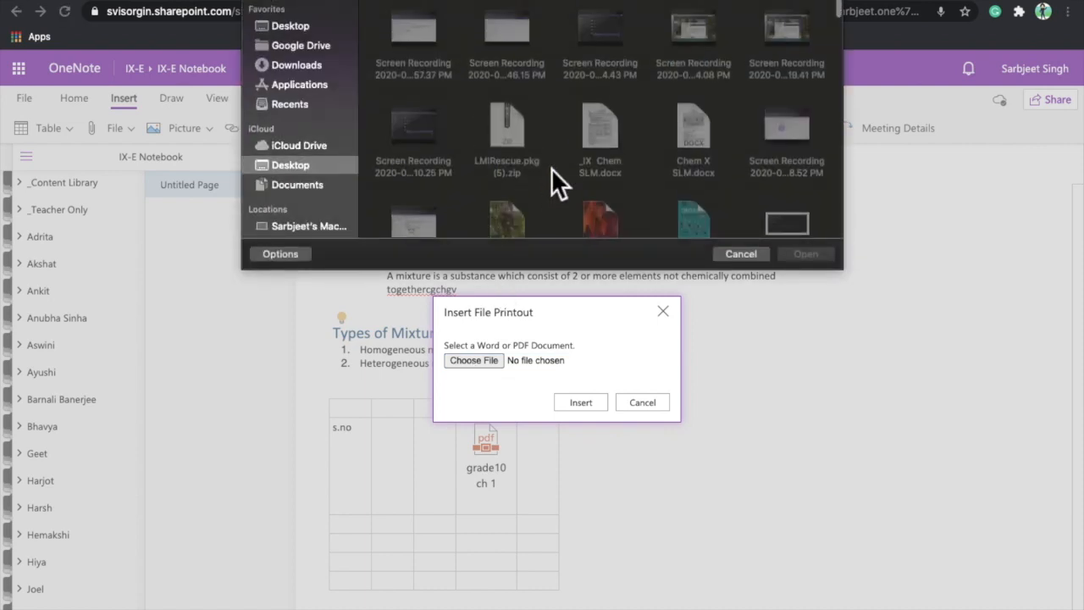
scroll(551, 168, down, 5)
double_click(696, 59)
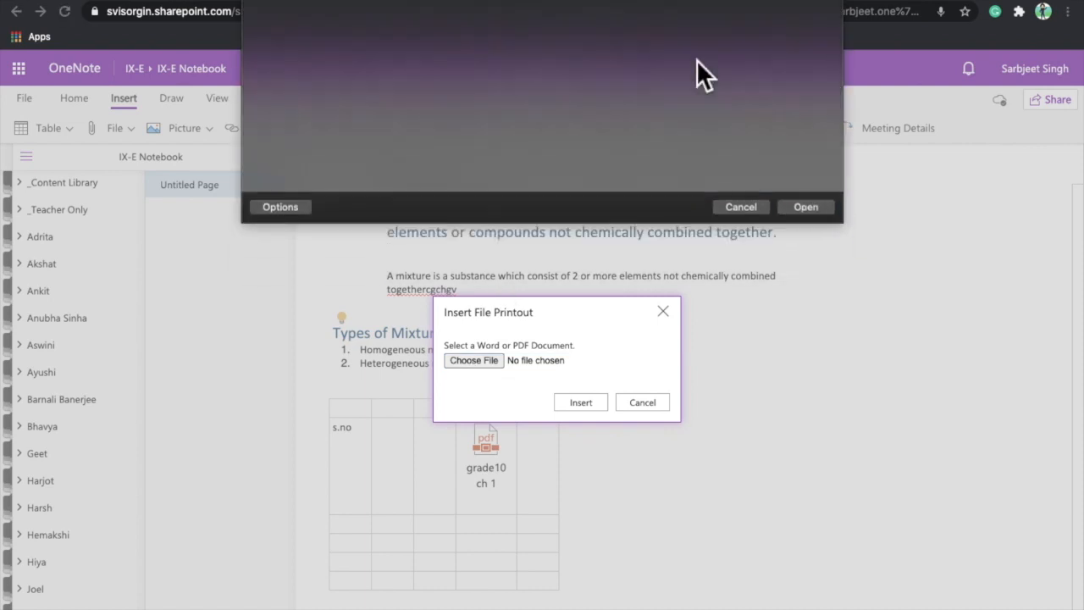
click(581, 402)
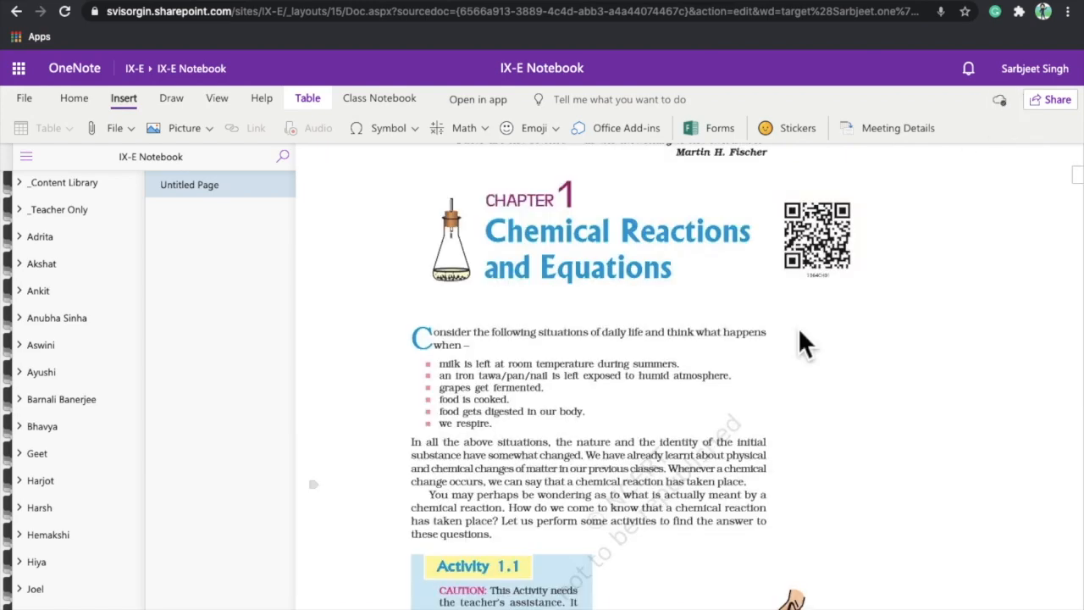
- Review the inserted chapter printout, from its title page through the activities to the Chemical Equations section
scroll(797, 326, up, 10)
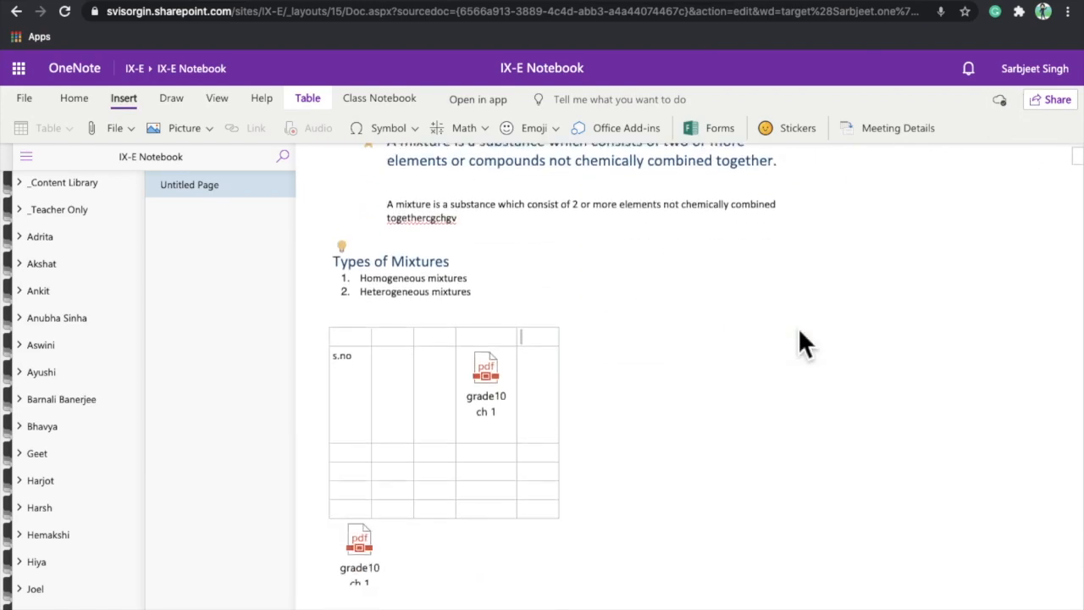
scroll(798, 327, down, 10)
scroll(797, 327, up, 3)
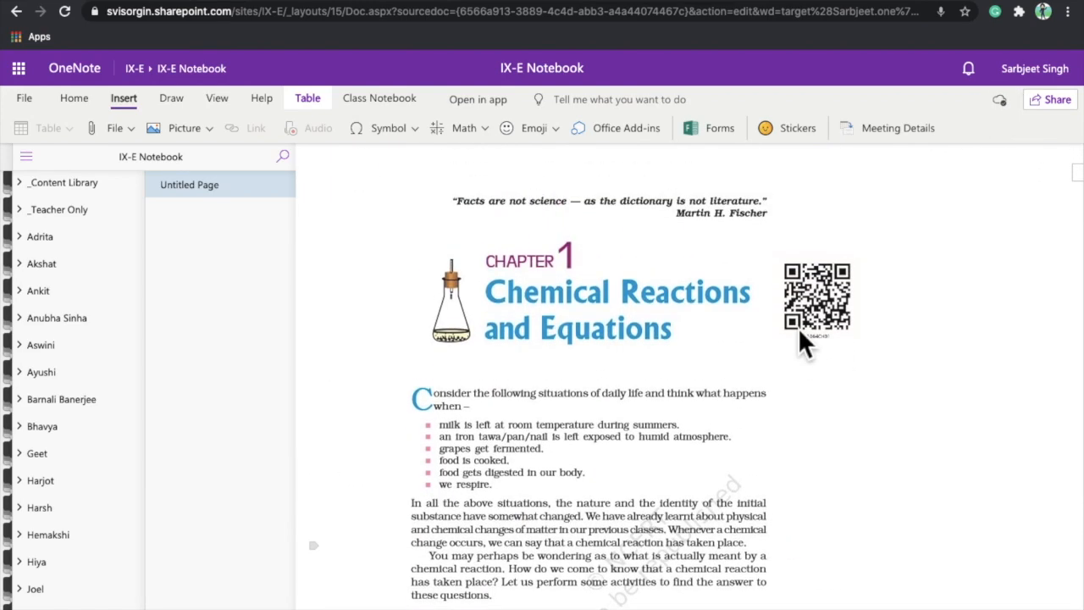
scroll(800, 333, down, 5)
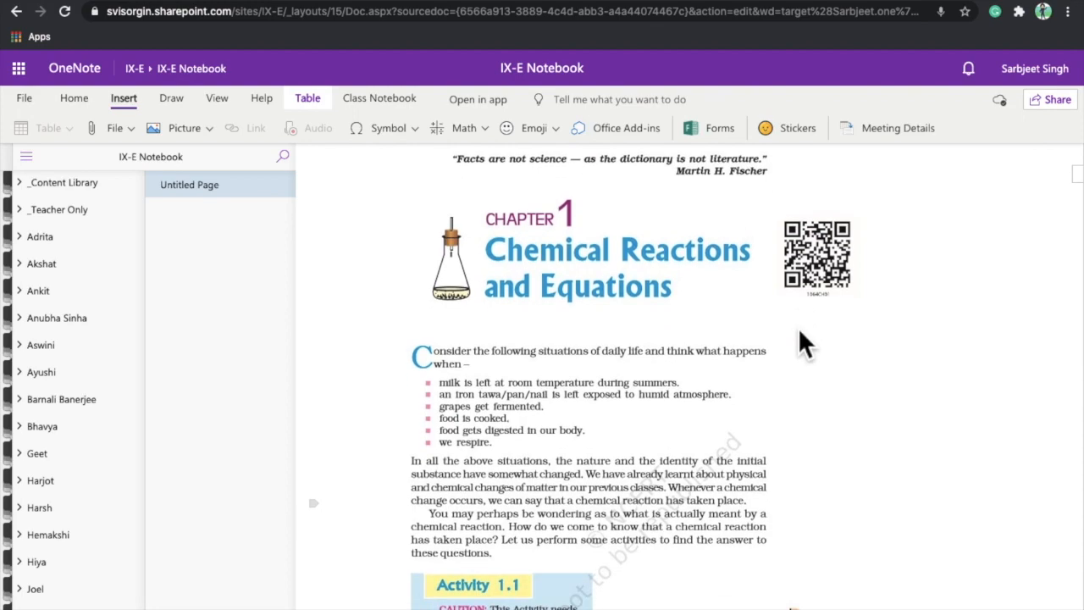
scroll(800, 333, down, 5)
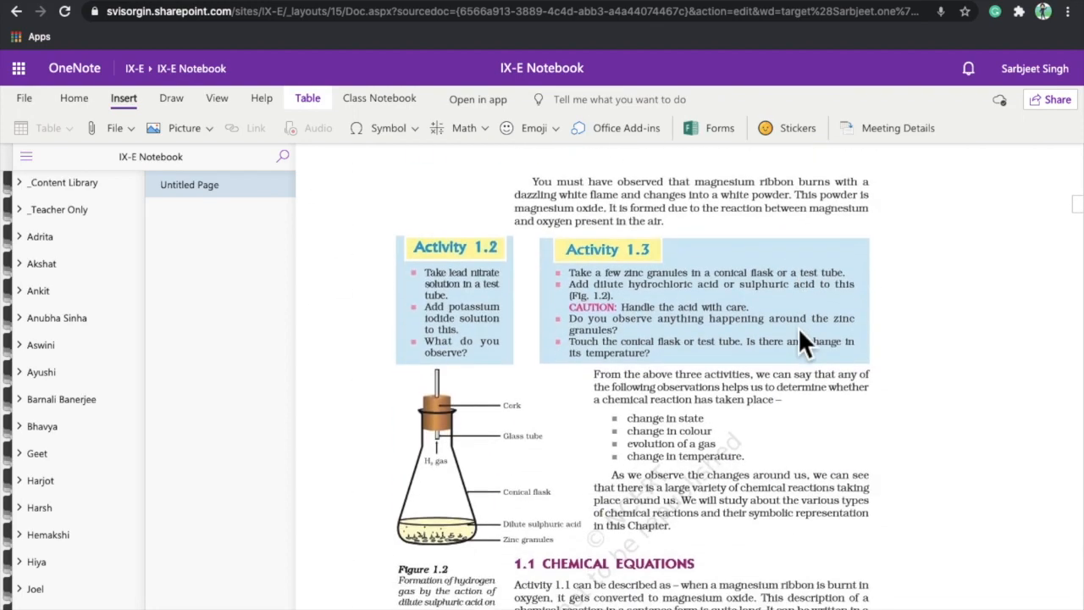
scroll(800, 333, up, 15)
scroll(800, 333, down, 4)
scroll(799, 332, down, 8)
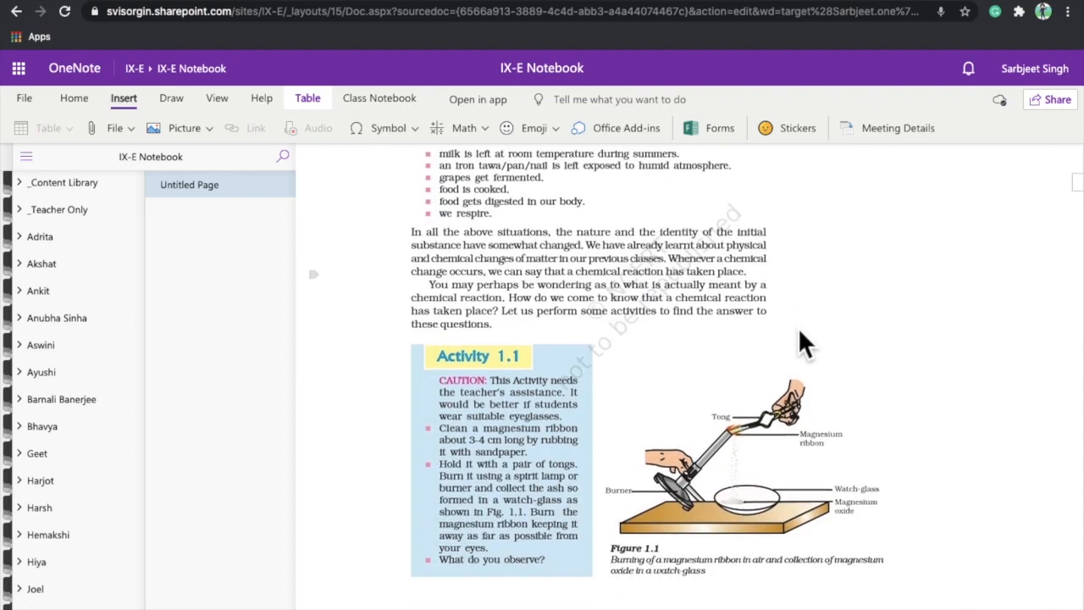
scroll(799, 332, down, 10)
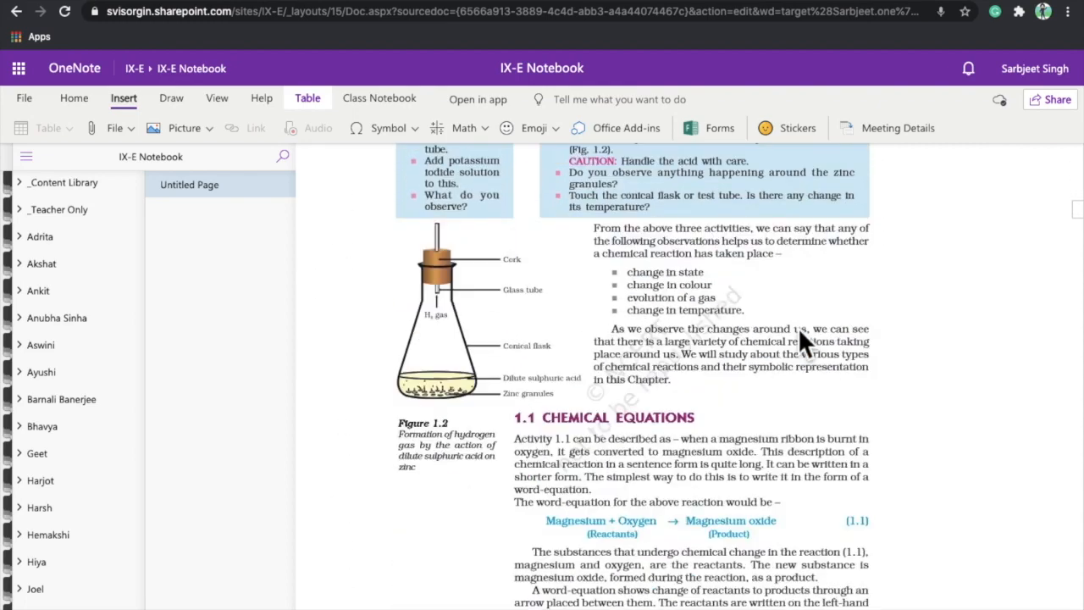
scroll(799, 332, up, 5)
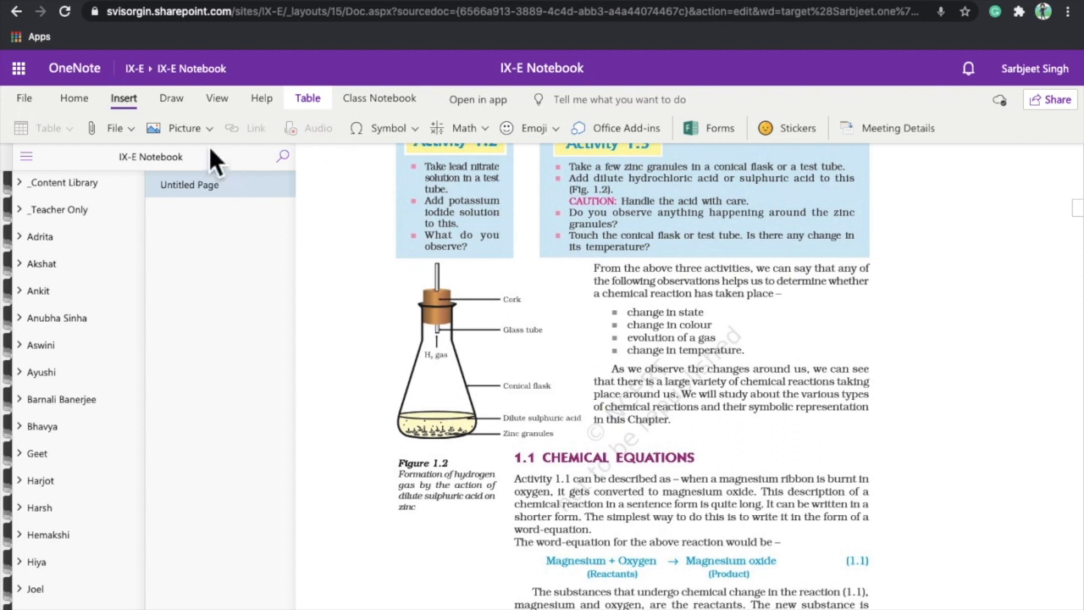
- Highlight part of the line "the following observations helps us to determine whether" in the printout with the yellow highlighter
click(172, 96)
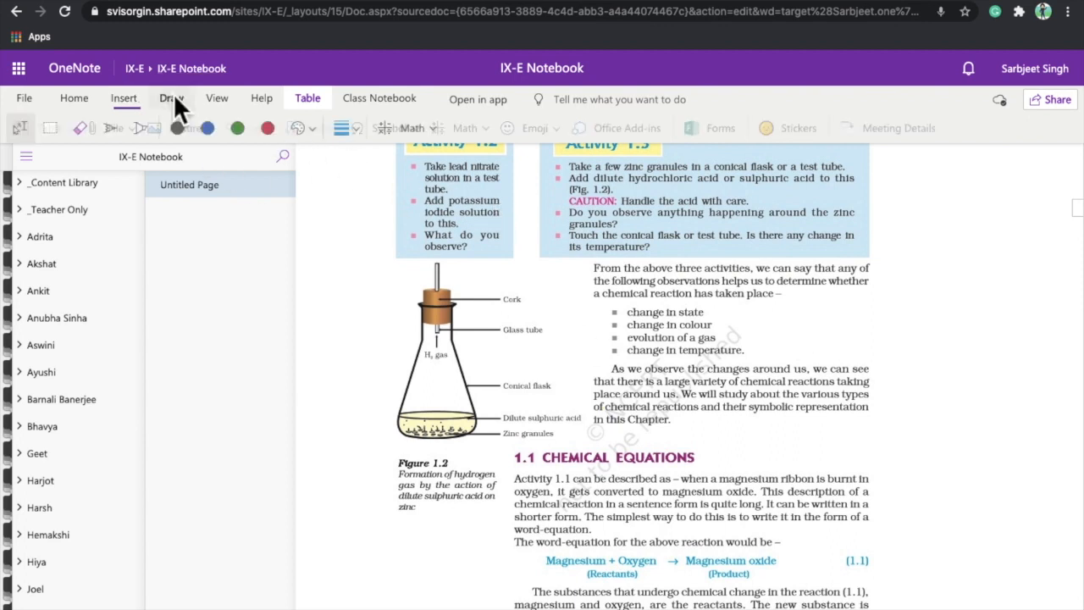
click(140, 128)
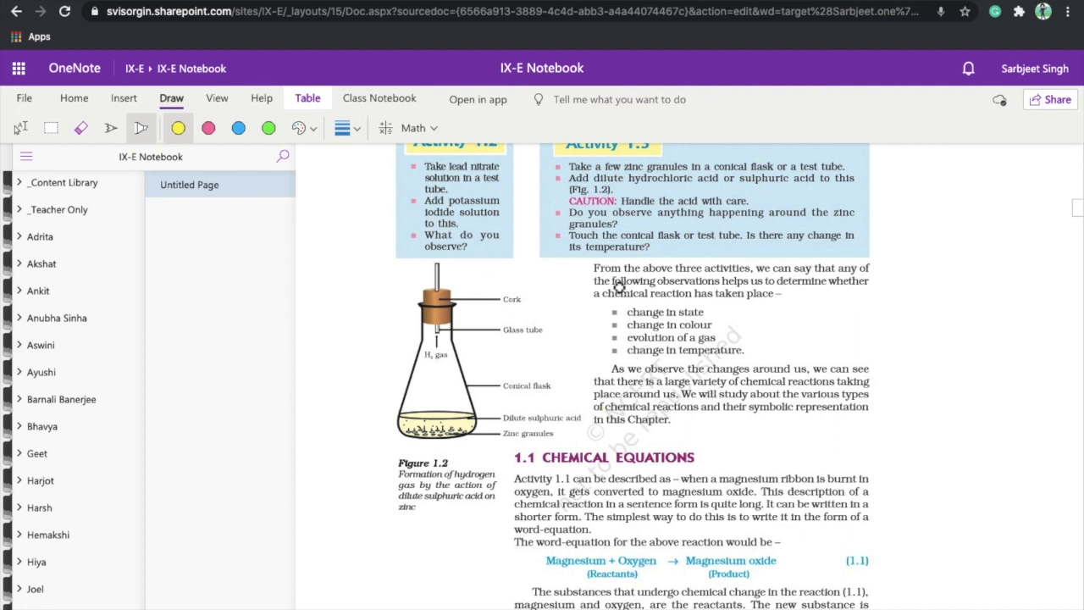
drag(603, 286, 745, 286)
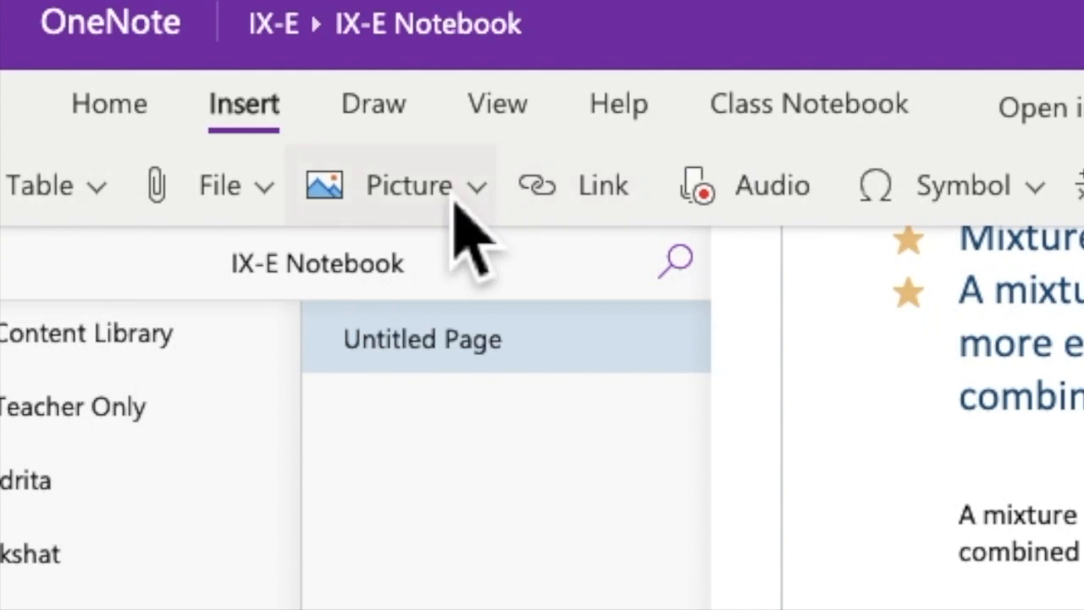
- Search online pictures for "copper" and insert the second result, a copper nugget on white, below the dictated paragraph
click(457, 203)
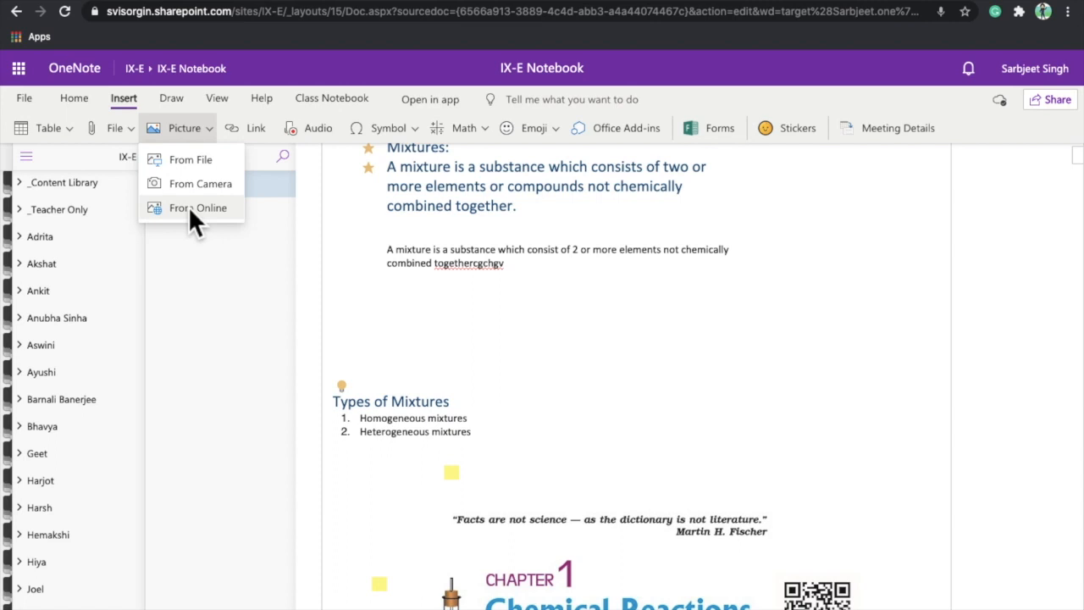
click(214, 209)
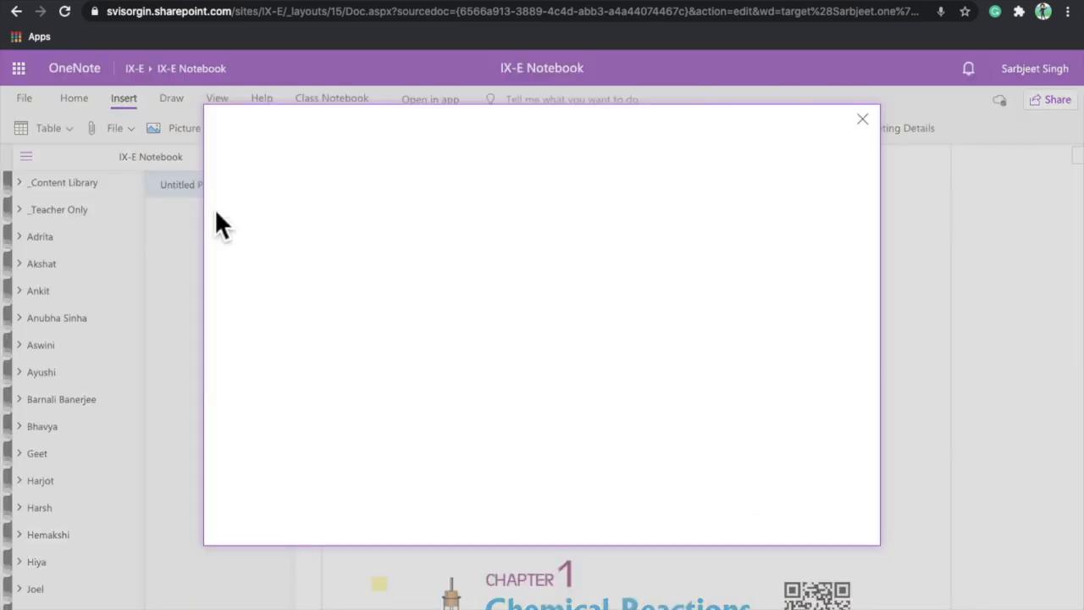
text(c)
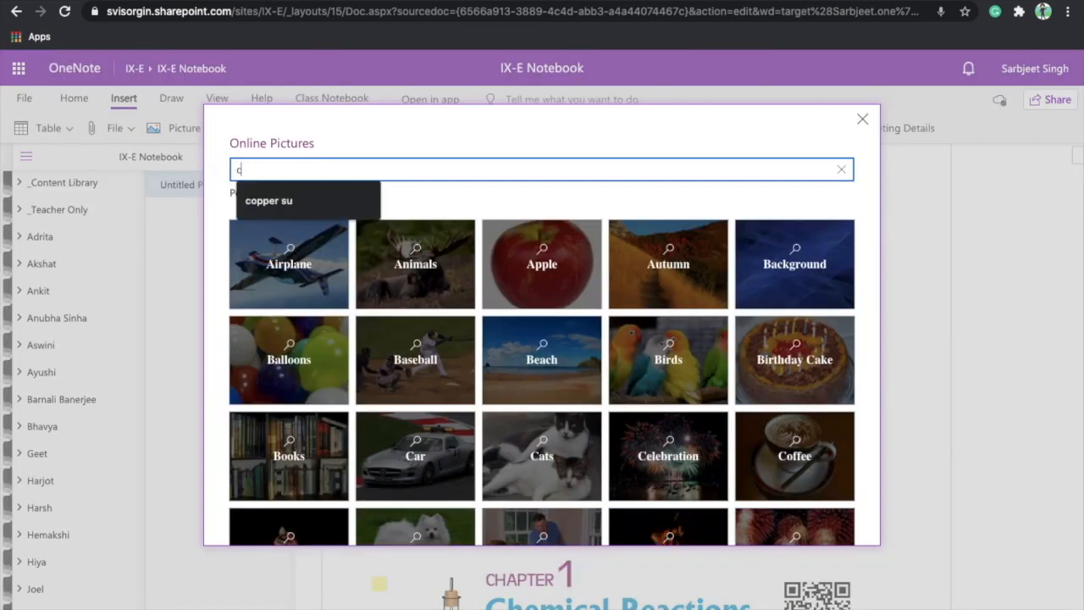
text(opper)
key(Return)
click(441, 284)
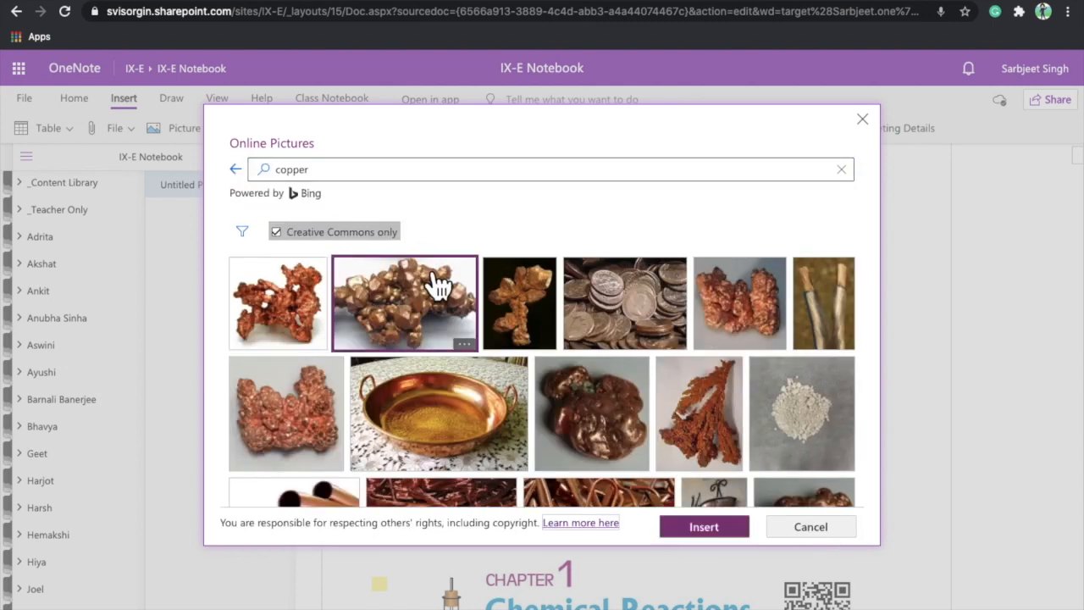
click(717, 525)
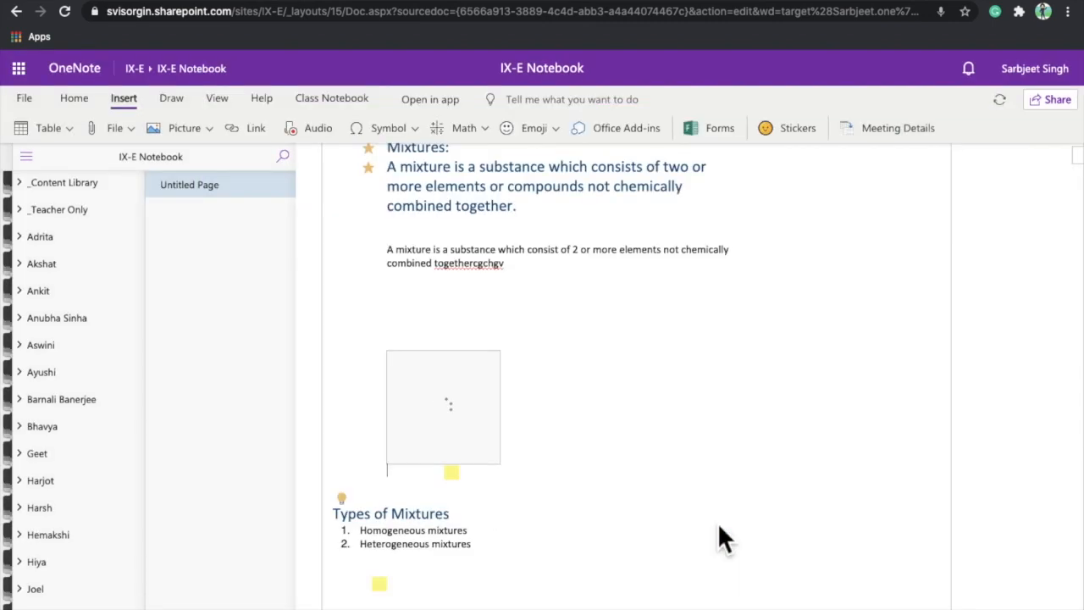
- Insert the picture file "8669565-2.jpg" from the desktop below the copper picture
click(422, 285)
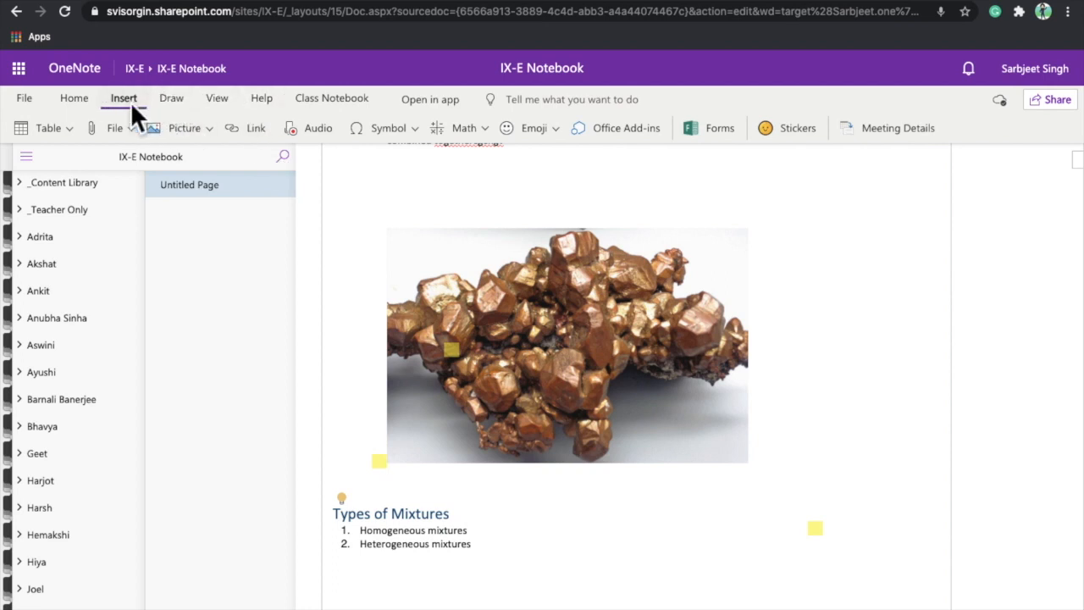
click(200, 127)
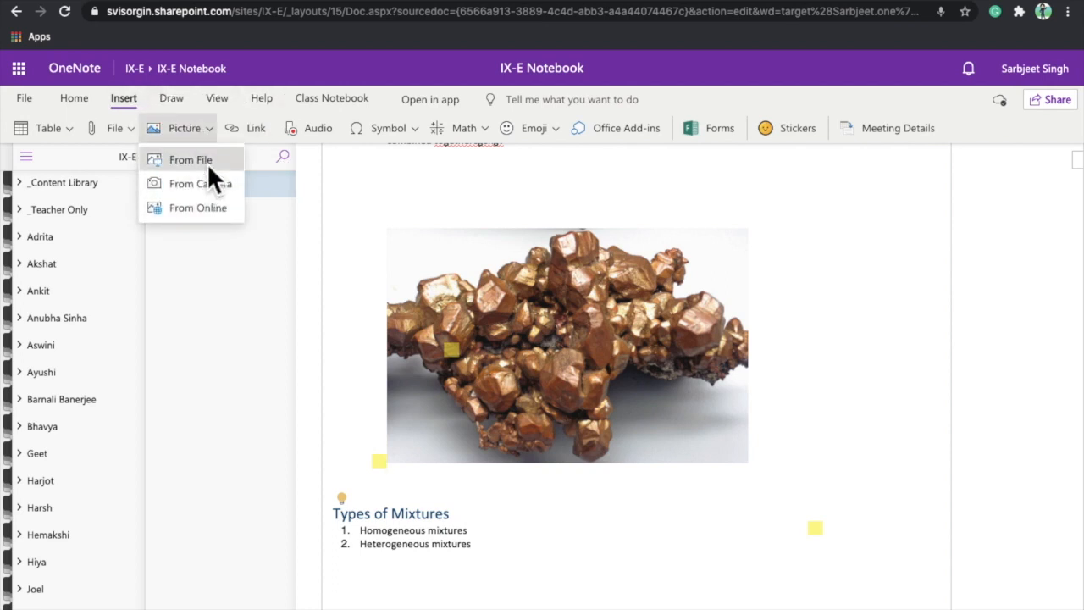
click(207, 163)
click(483, 356)
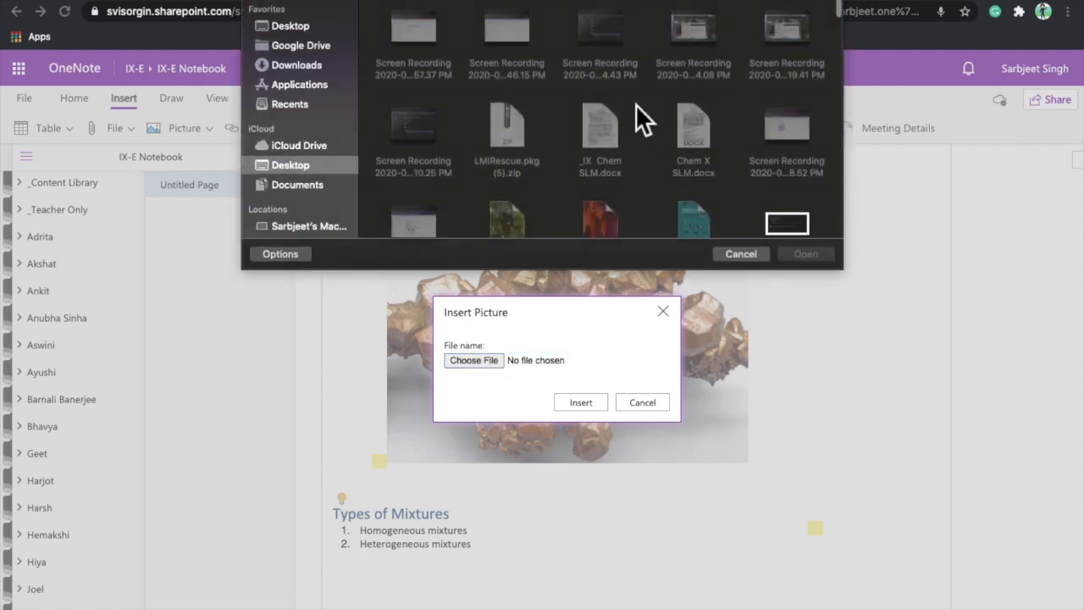
scroll(635, 103, down, 2)
scroll(634, 103, down, 5)
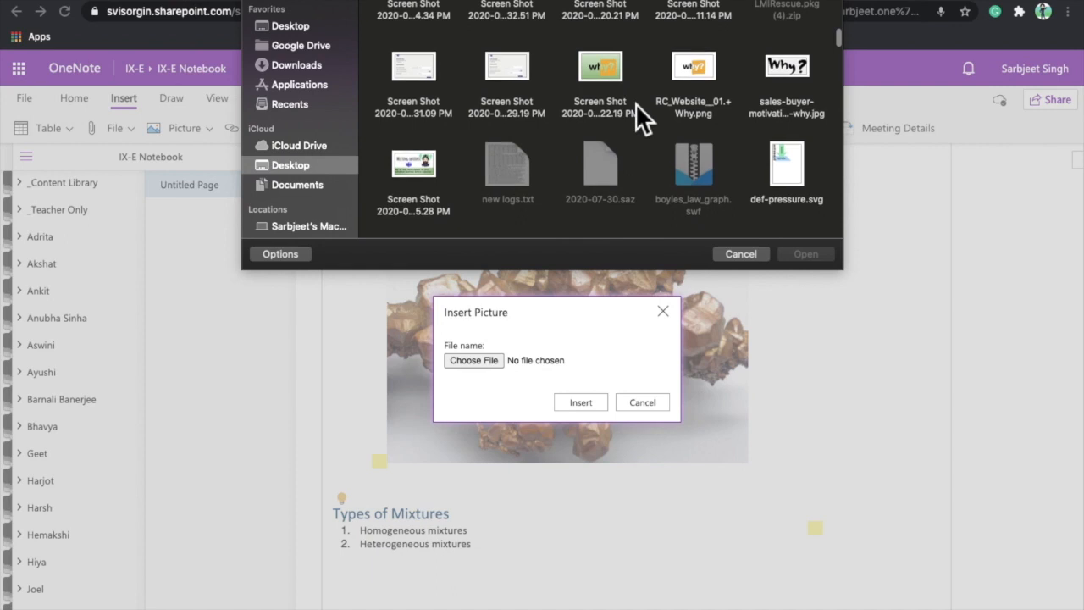
double_click(598, 147)
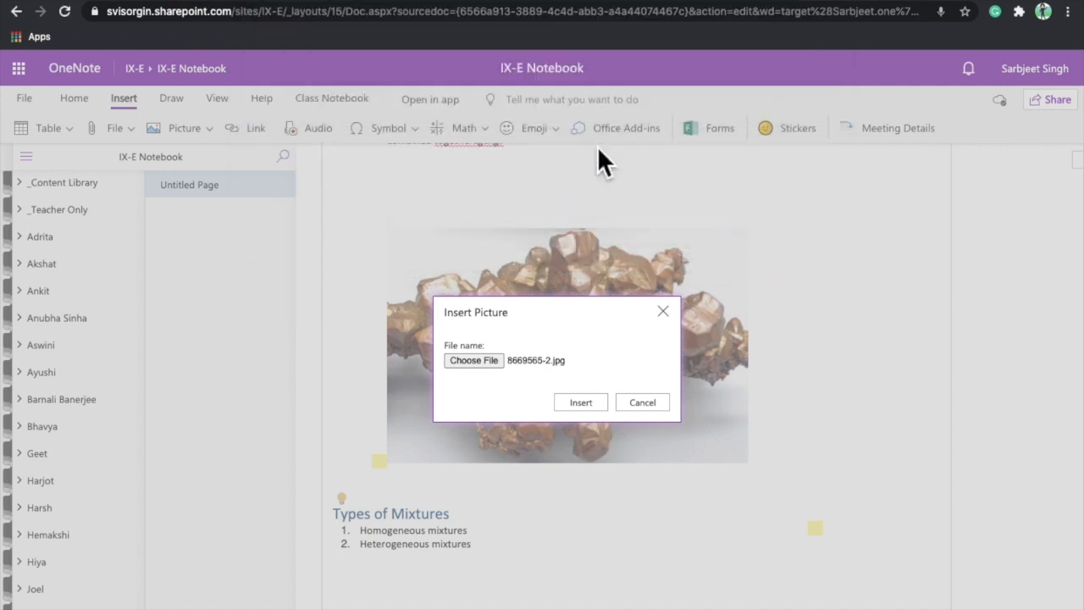
click(591, 406)
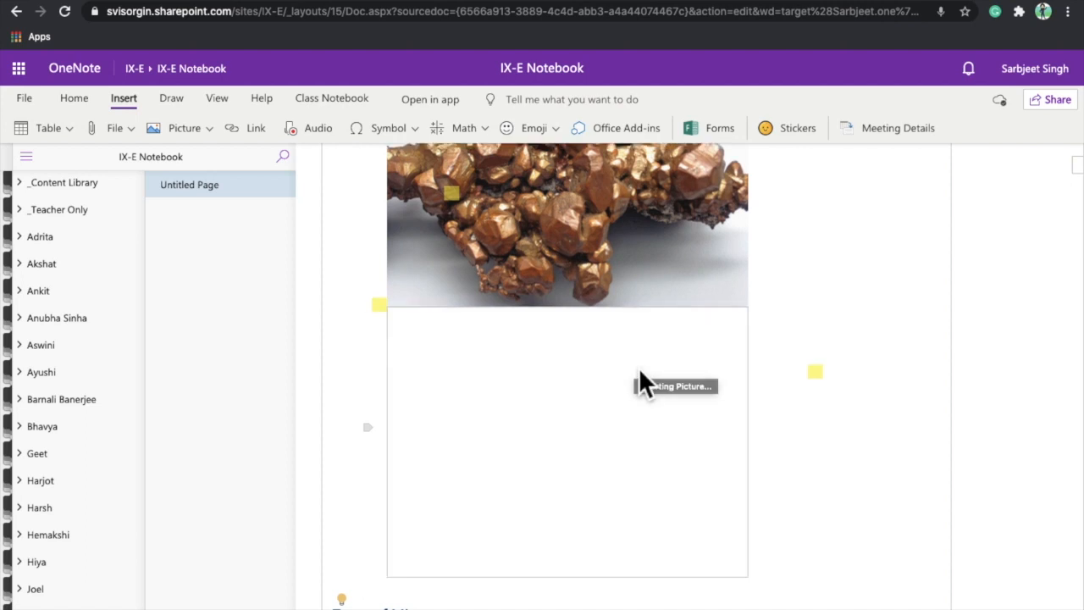
- Insert a link to portal.office.com below the solution, suspension and precipitation picture
click(127, 98)
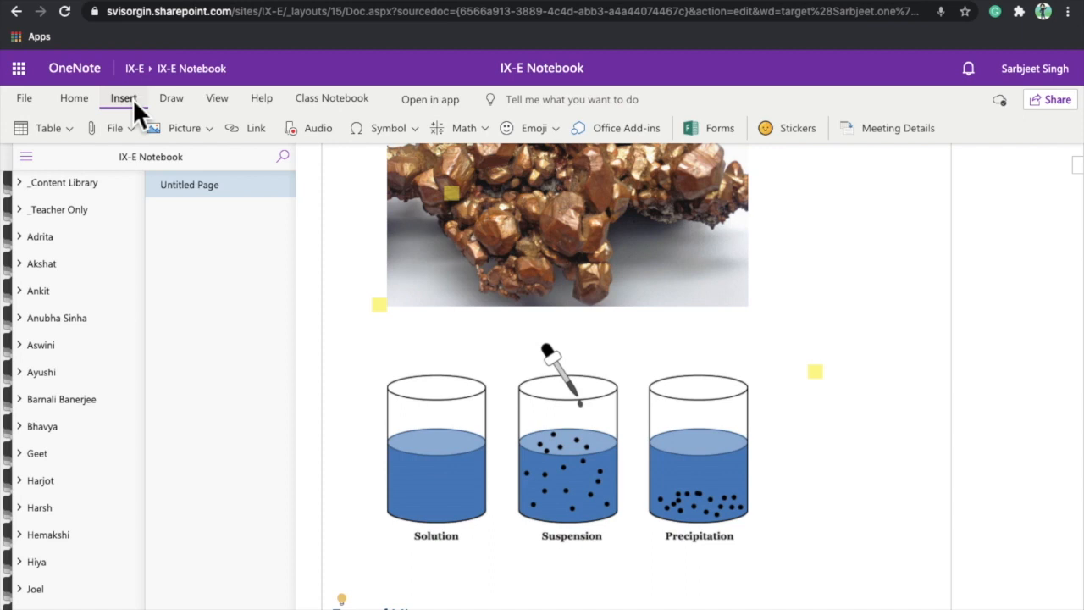
click(249, 131)
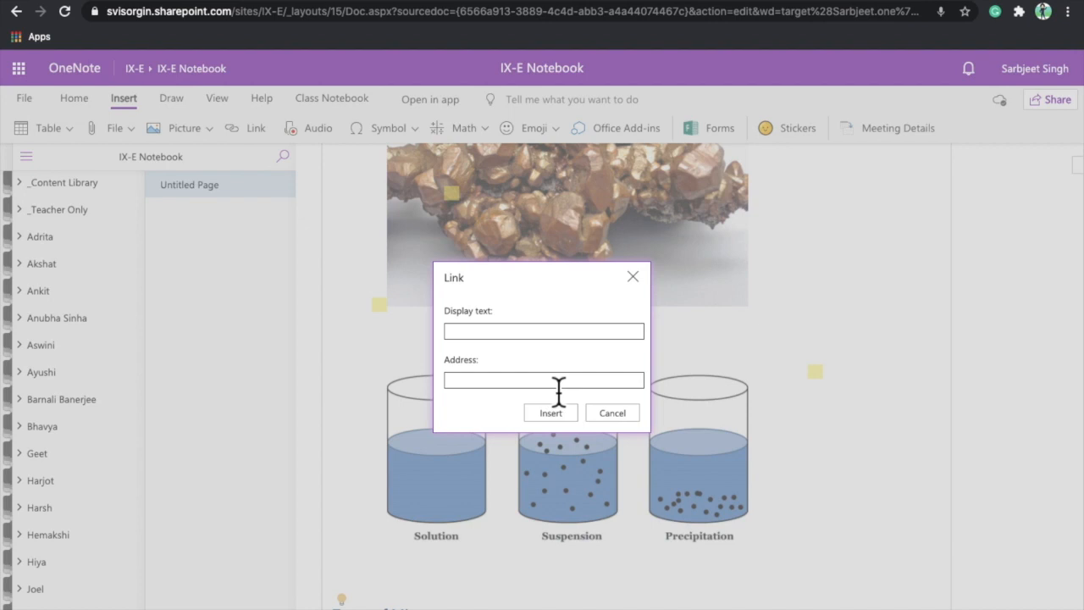
text(portal.office.com)
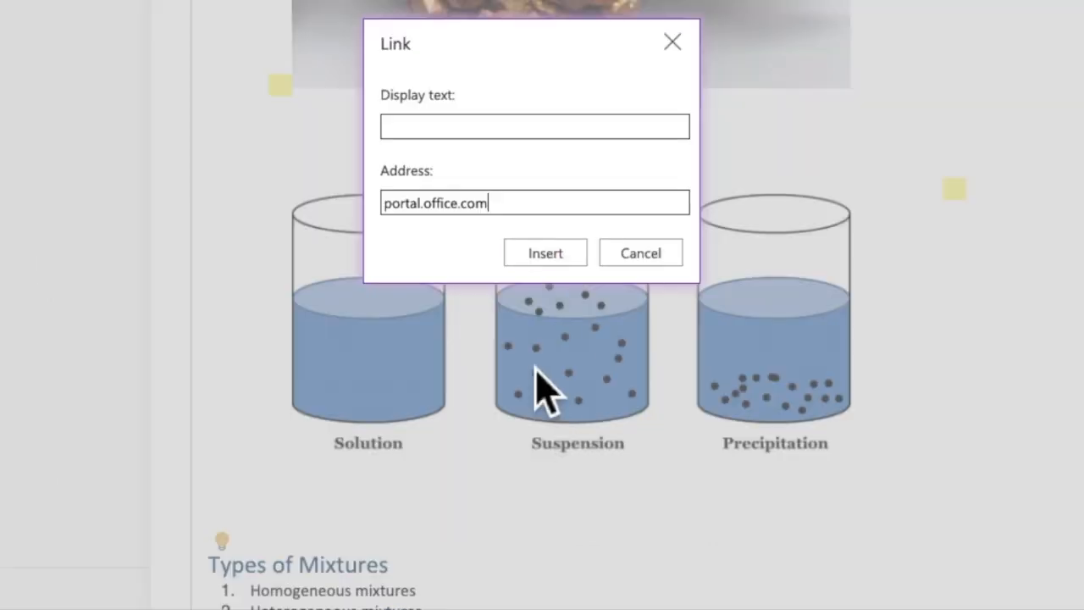
click(573, 256)
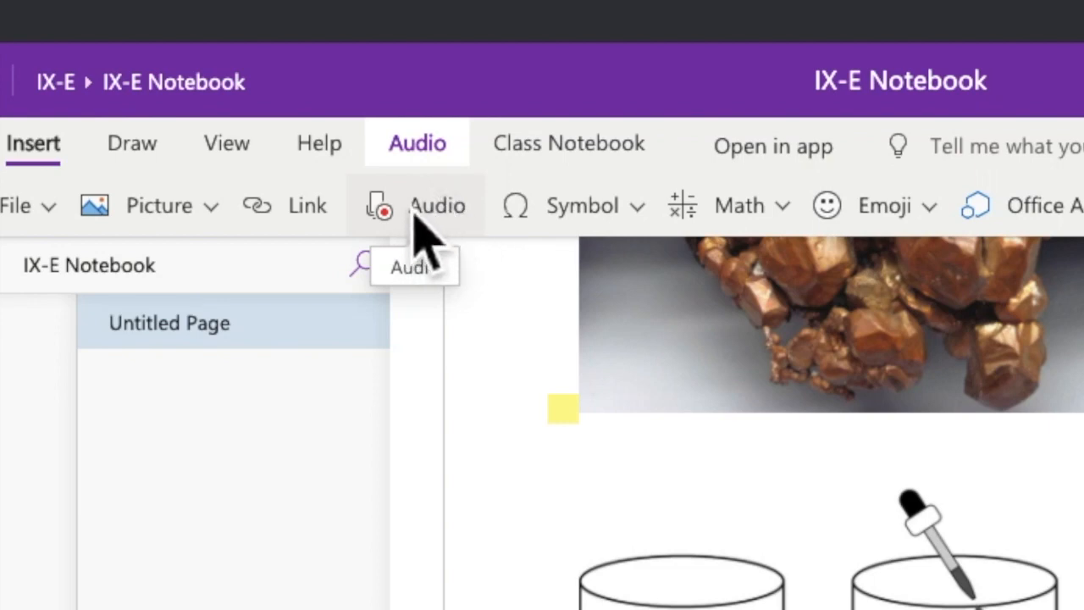
- Record a short audio clip above the "Types of Mixtures" heading and stop the recording
click(417, 213)
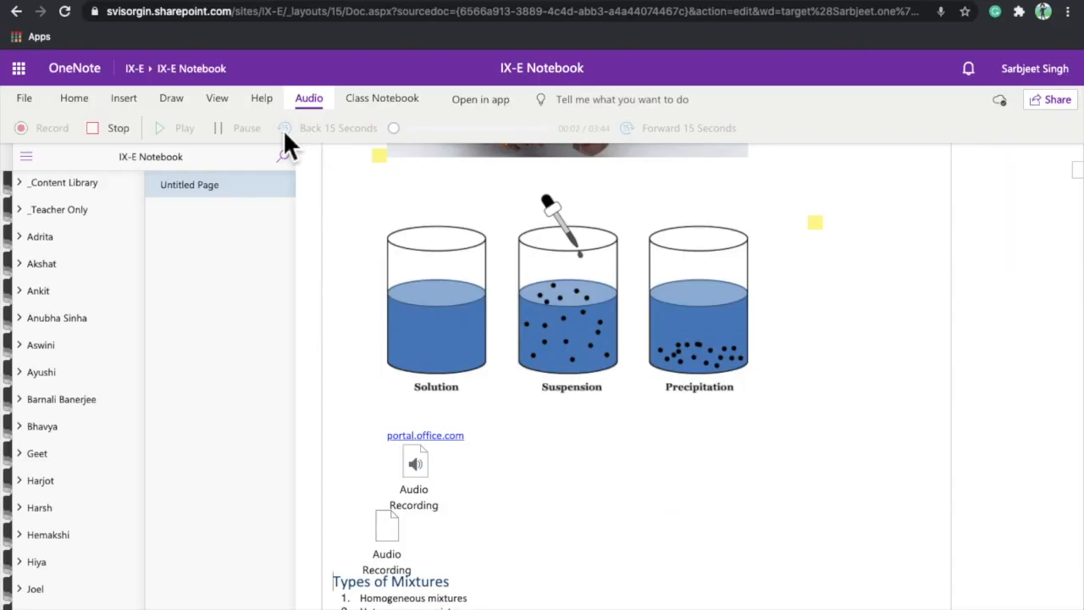
click(89, 128)
click(115, 120)
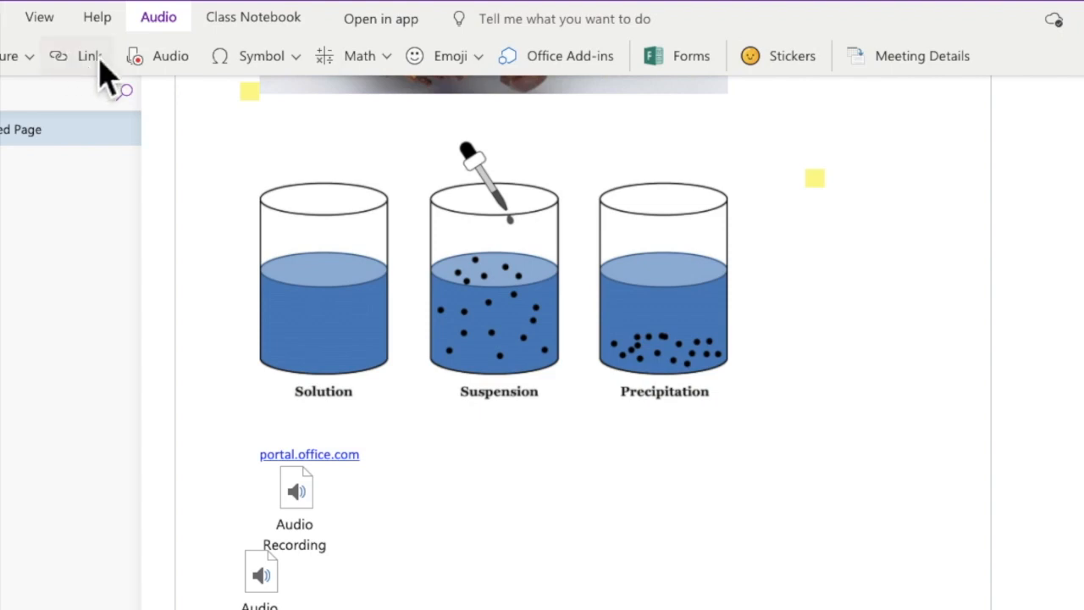
- Insert the Infinity and Em Dash symbols in front of the "Types of Mixtures" heading
click(290, 70)
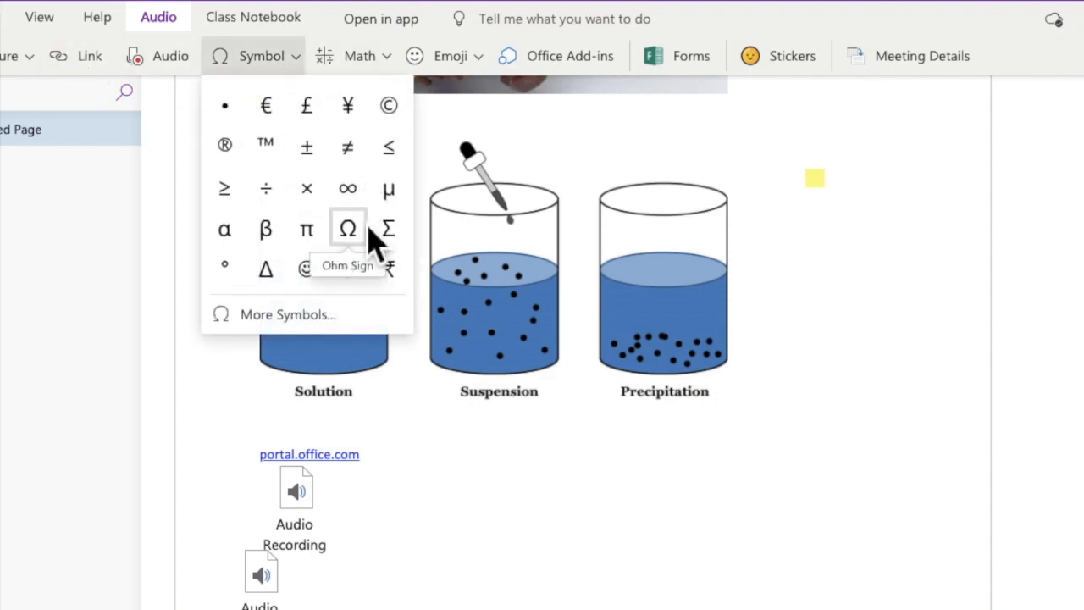
click(297, 314)
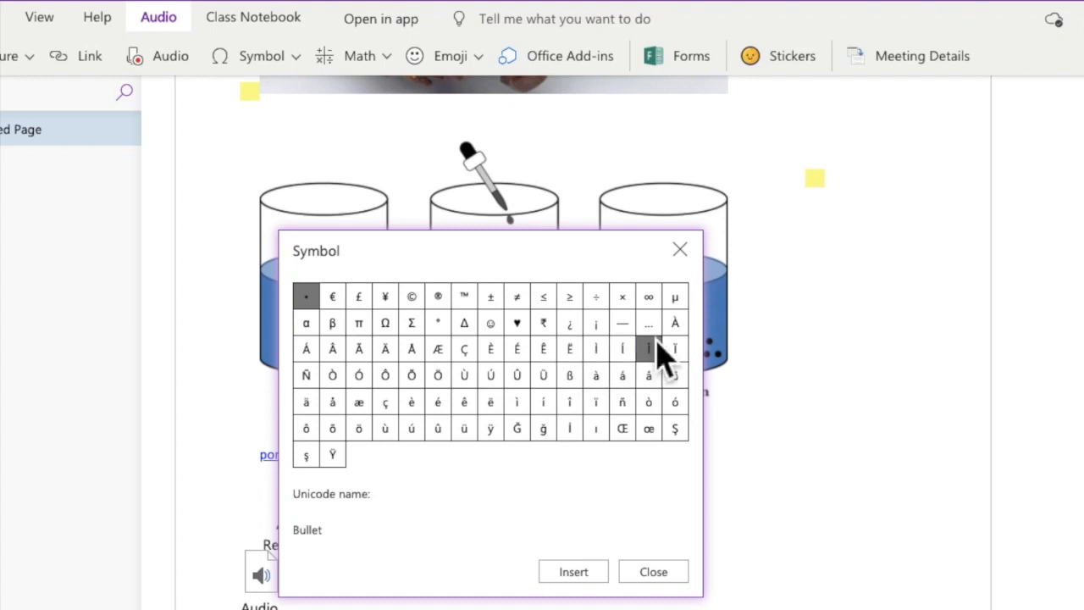
click(656, 306)
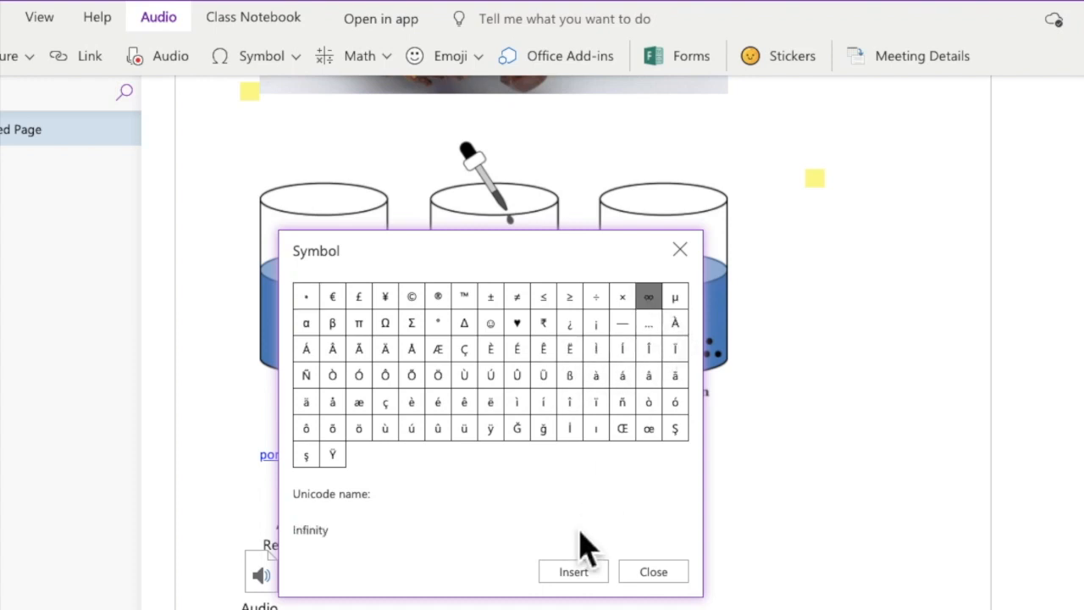
click(576, 576)
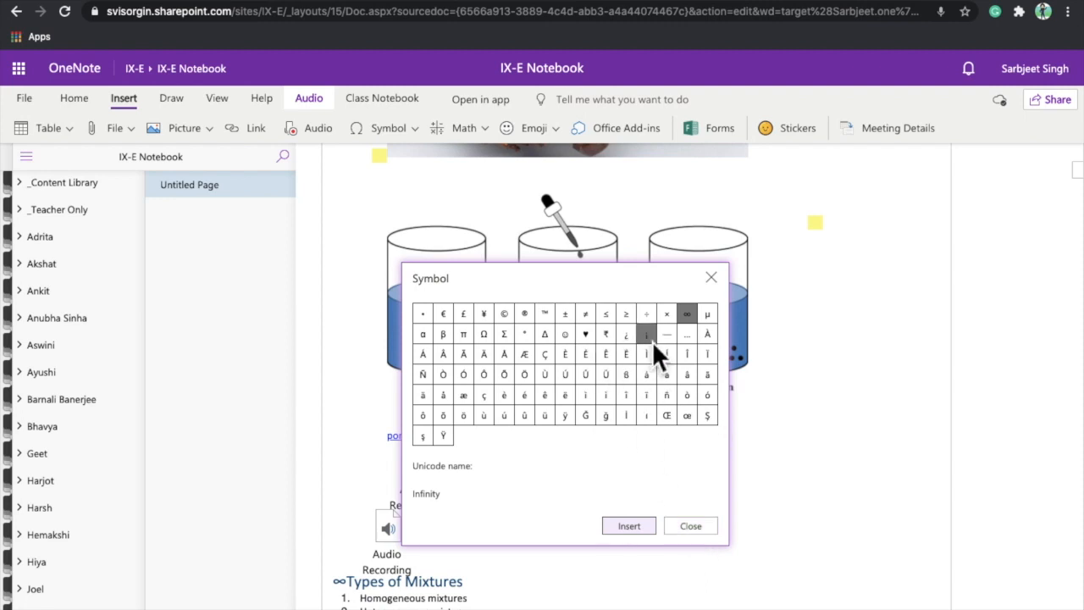
click(669, 336)
click(641, 528)
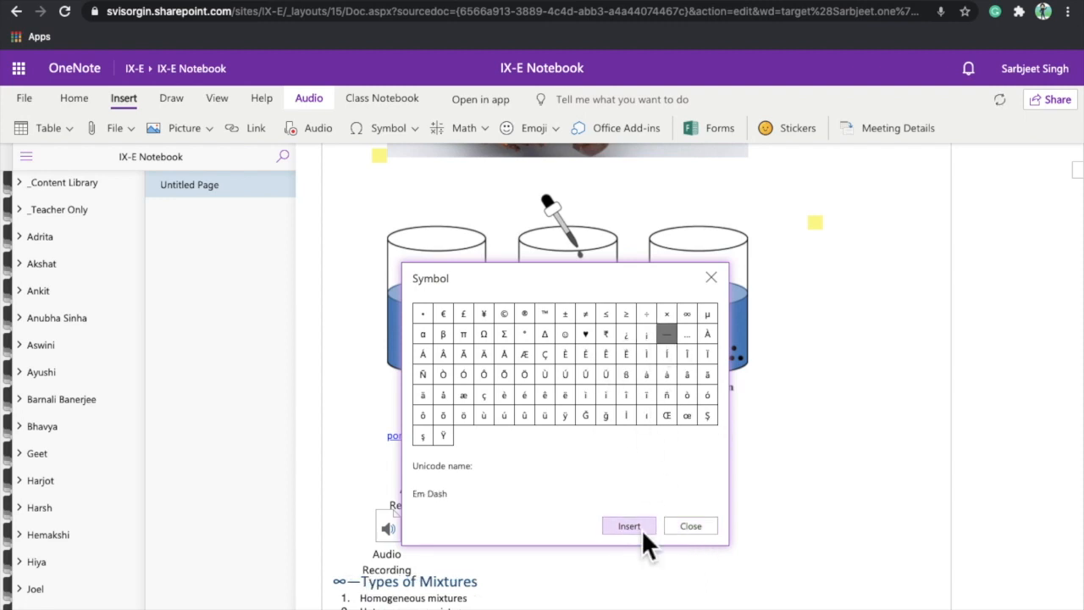
click(690, 524)
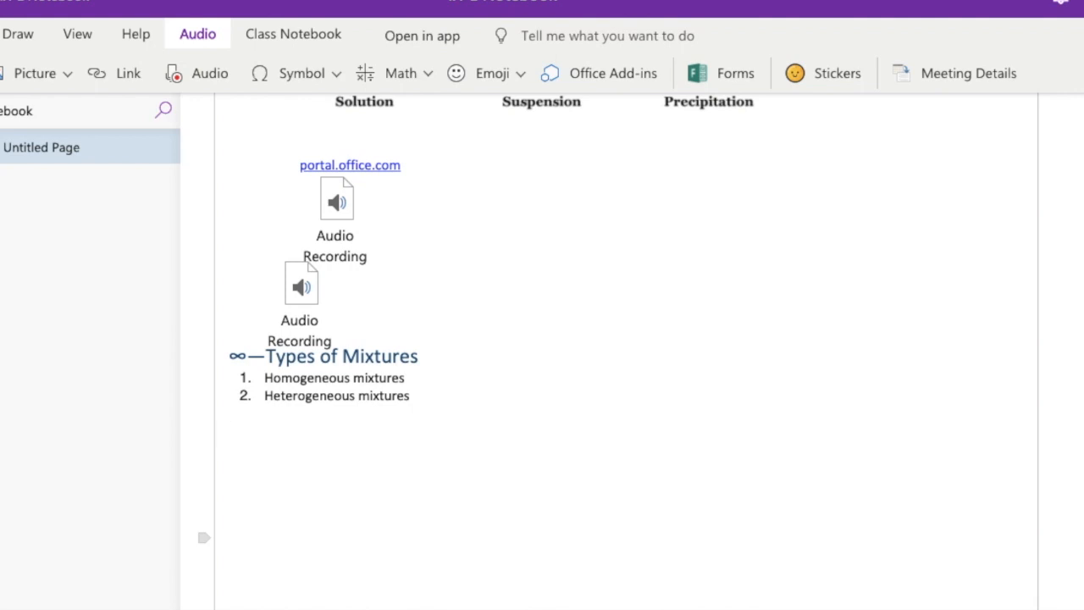
- Enter 2+3 below the list of mixture types, convert it to a math expression and evaluate it
text(2+3)
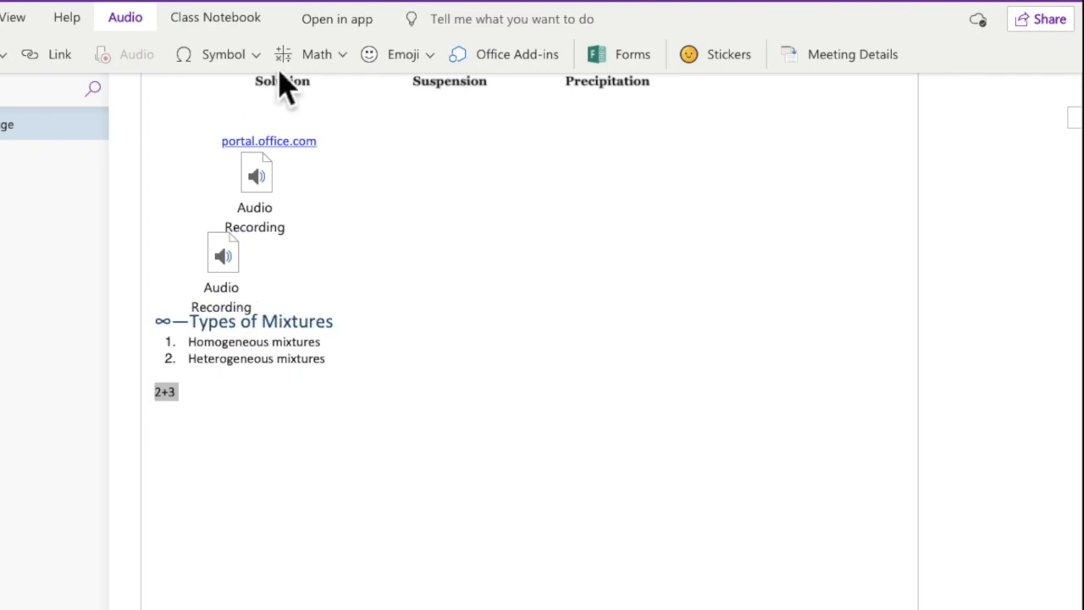
click(311, 58)
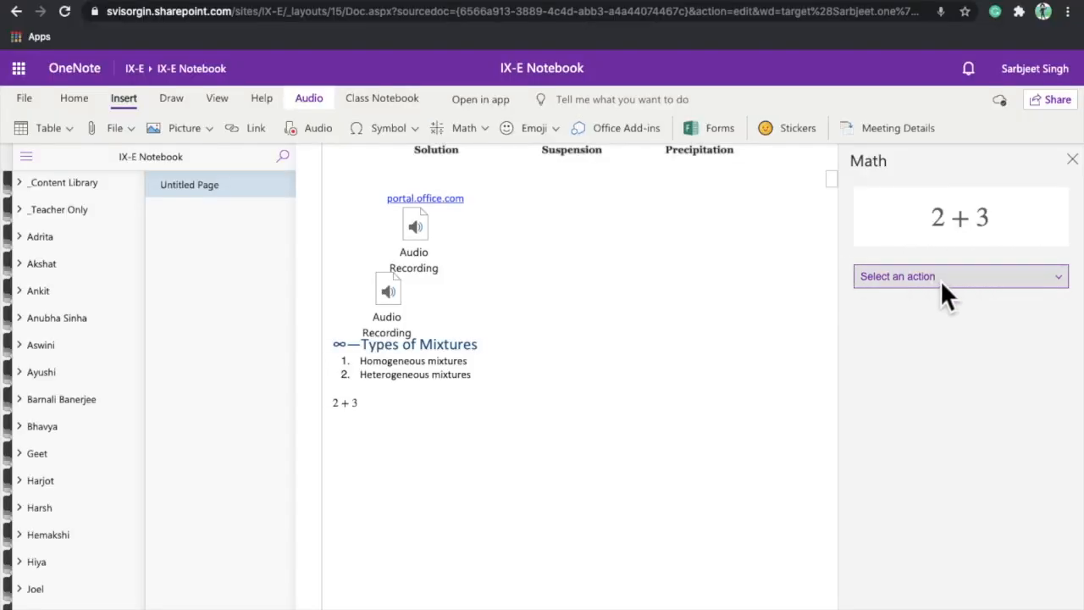
click(940, 281)
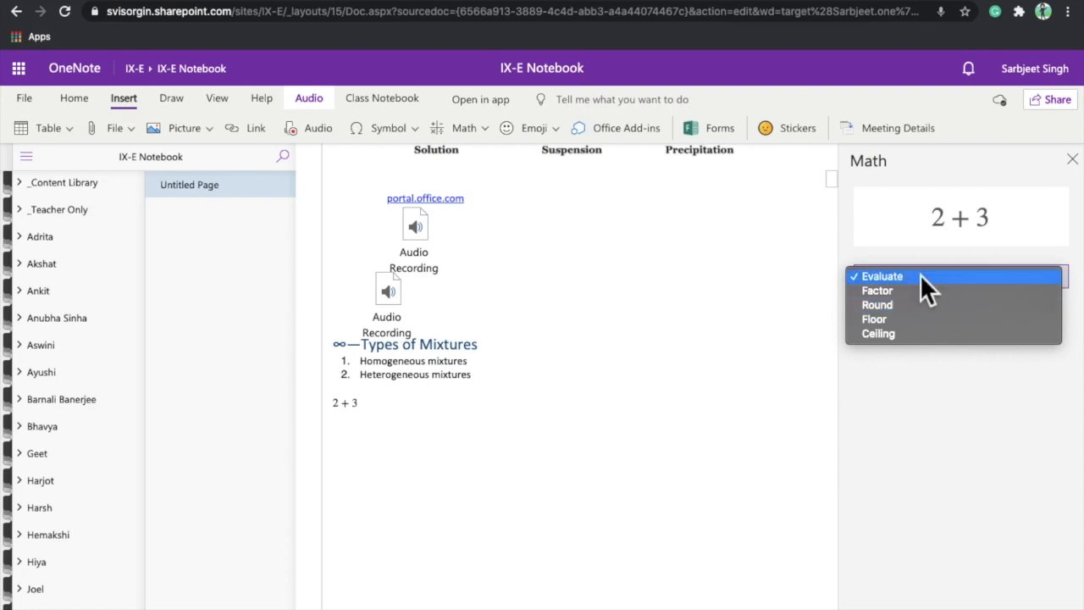
click(921, 276)
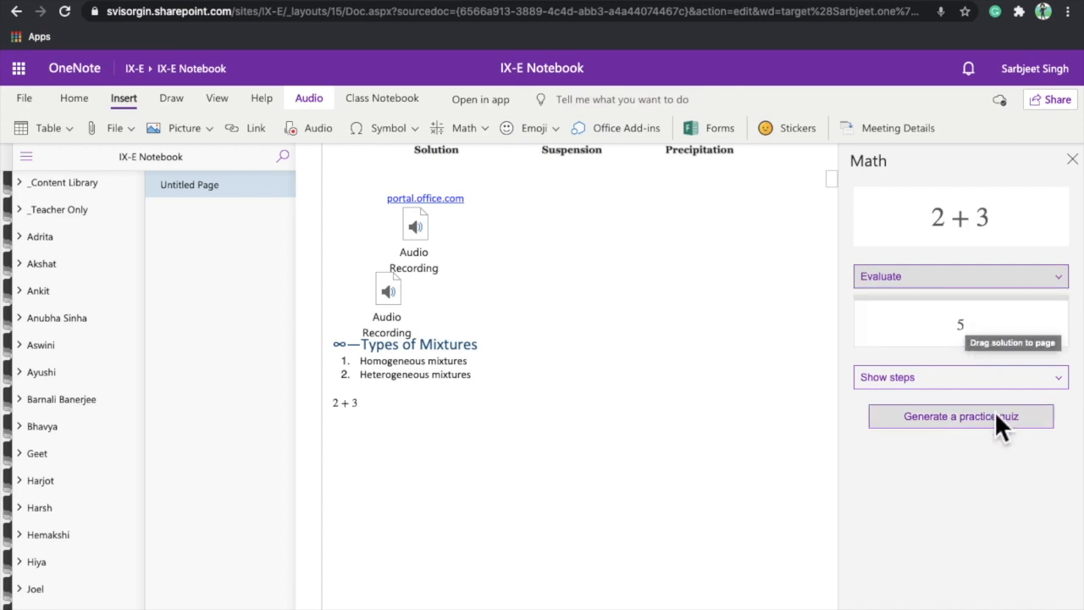
- Show the solution steps for the evaluated expression 2 + 3
click(983, 388)
click(983, 388)
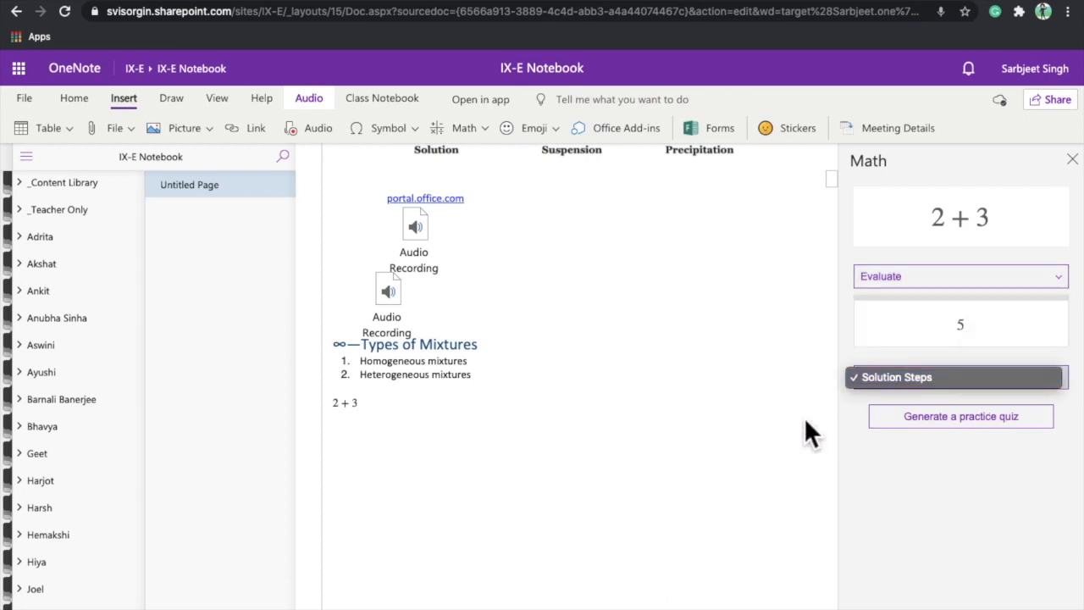
click(899, 375)
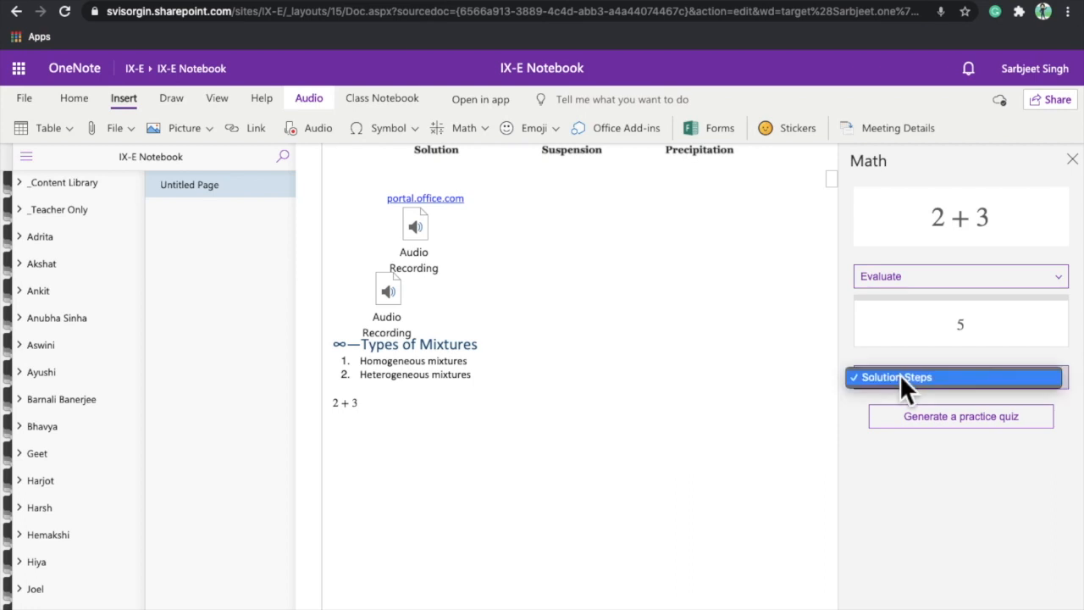
click(903, 377)
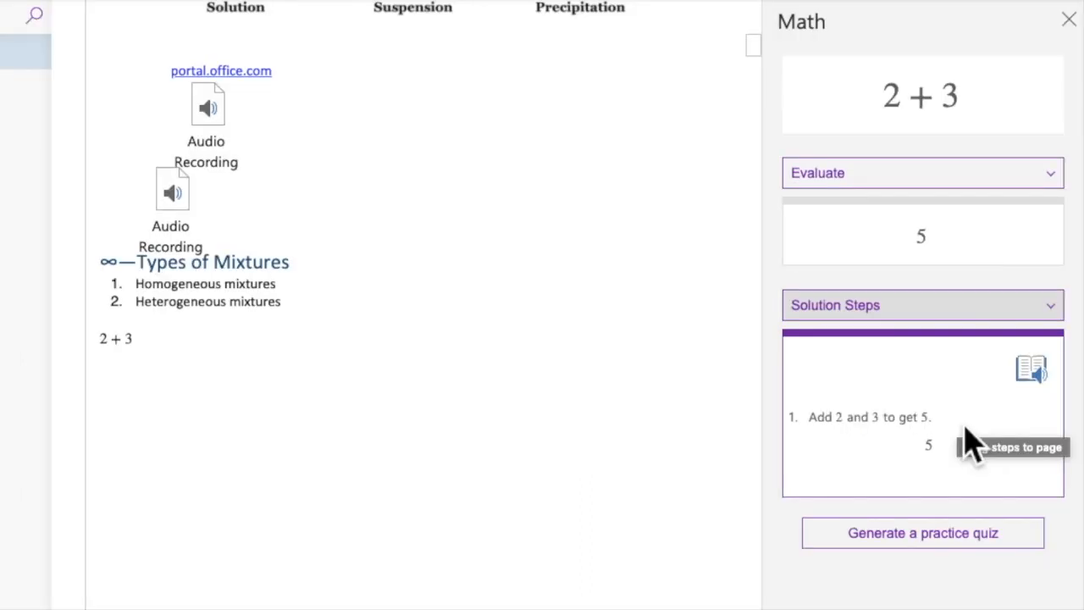
- Sign in to the quiz generator and add a practice math quiz with 3 questions to the page
click(923, 532)
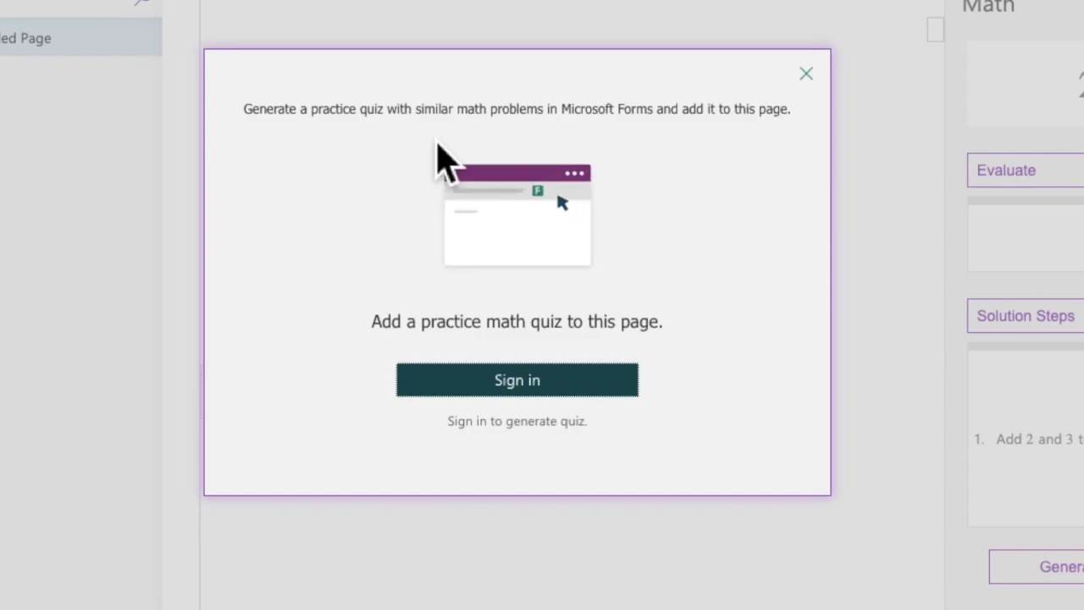
click(559, 389)
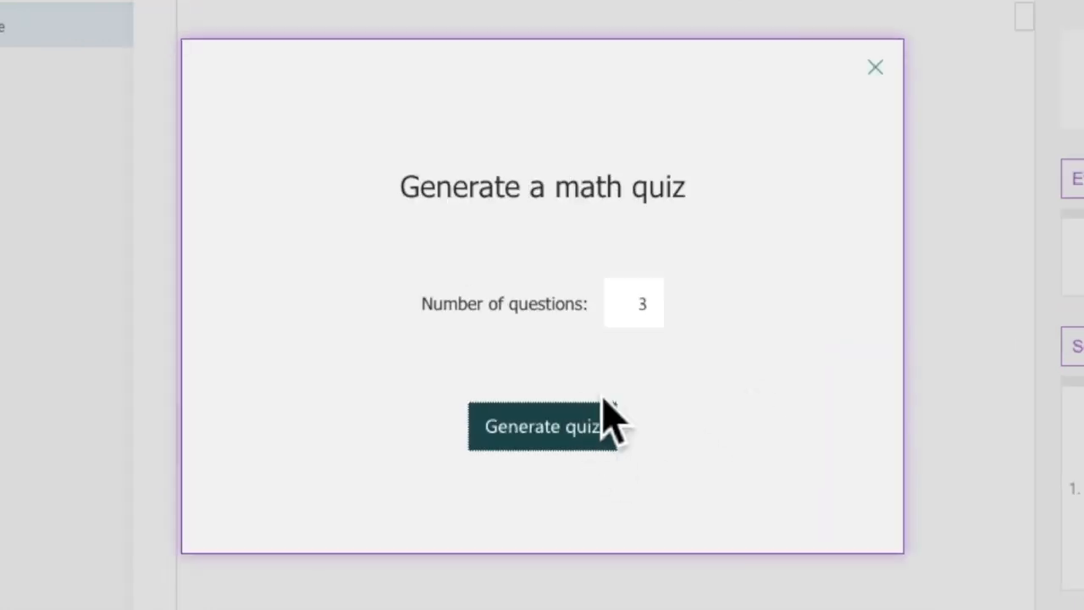
click(565, 440)
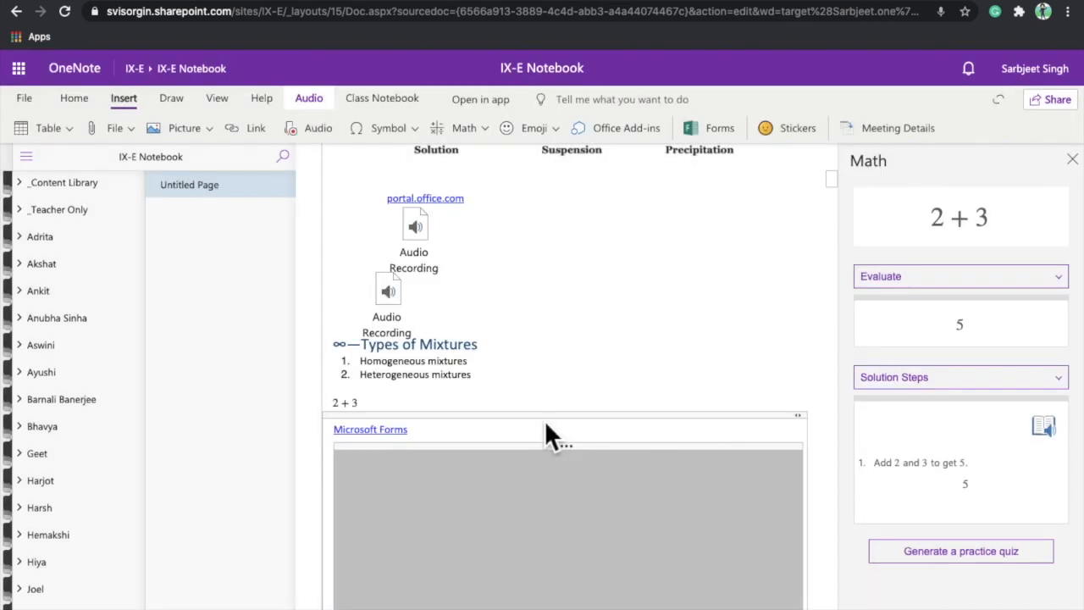
- Review the questions and answer choices of the inserted Practice Math Quiz
scroll(544, 436, down, 5)
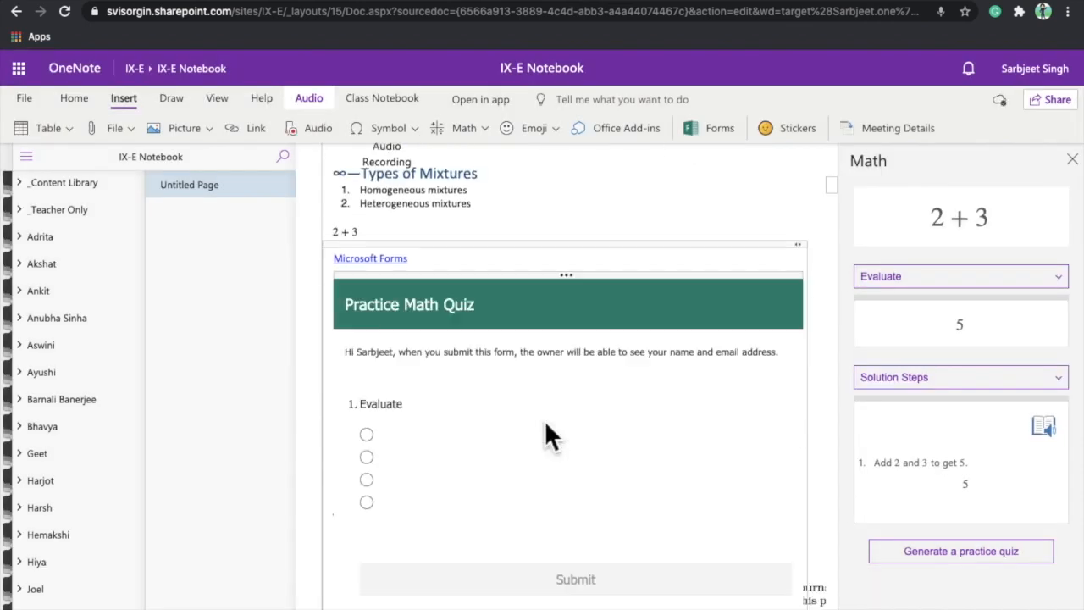
scroll(458, 353, down, 3)
scroll(457, 354, up, 3)
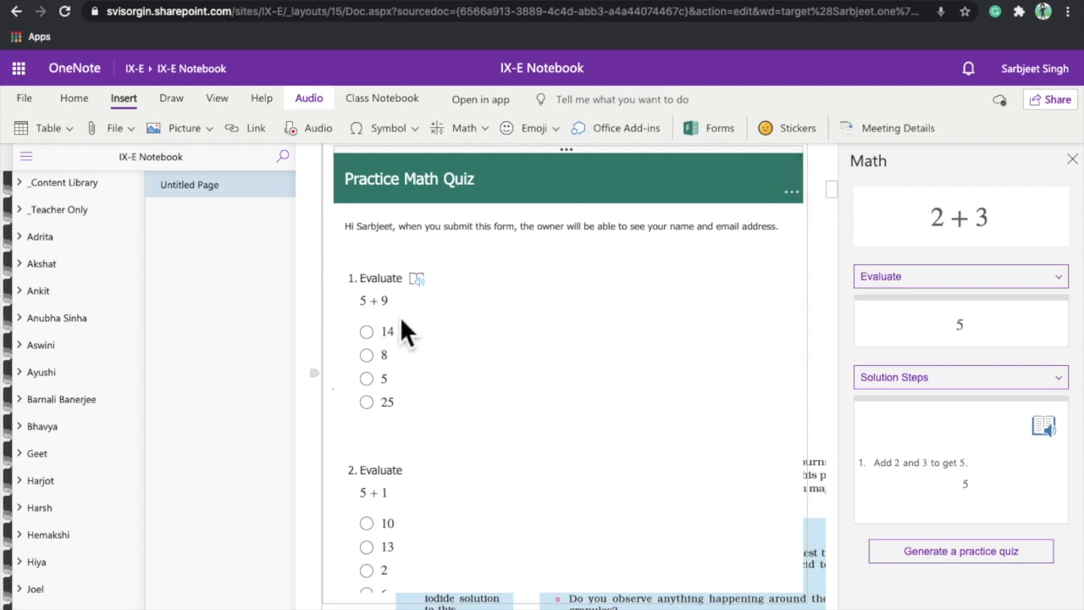
scroll(497, 350, down, 1)
scroll(469, 359, down, 2)
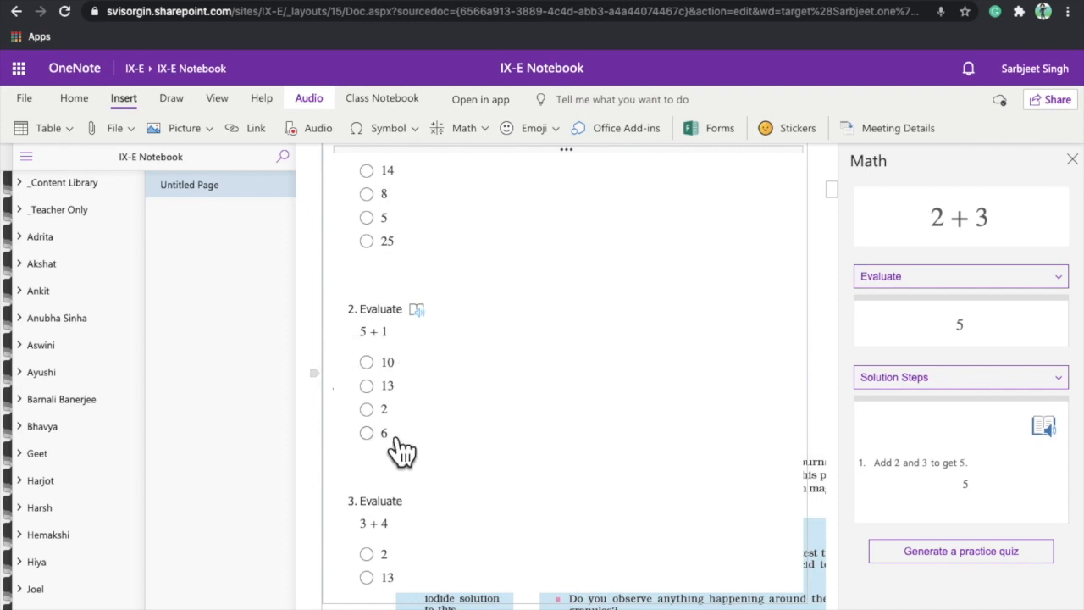
scroll(486, 380, down, 2)
scroll(486, 391, down, 3)
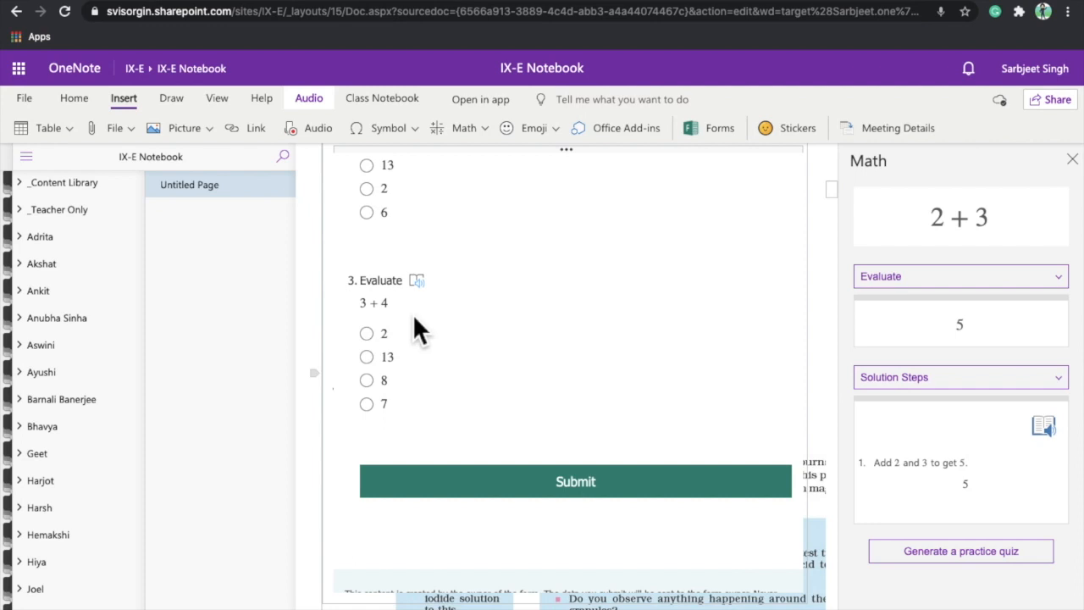
scroll(413, 315, up, 7)
scroll(412, 326, up, 4)
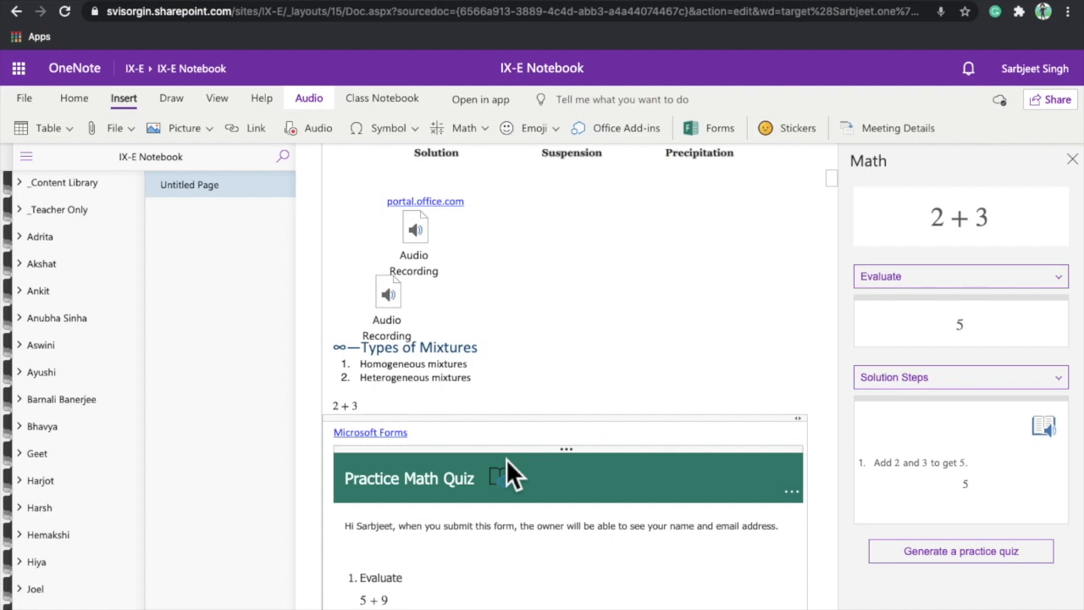
click(1034, 274)
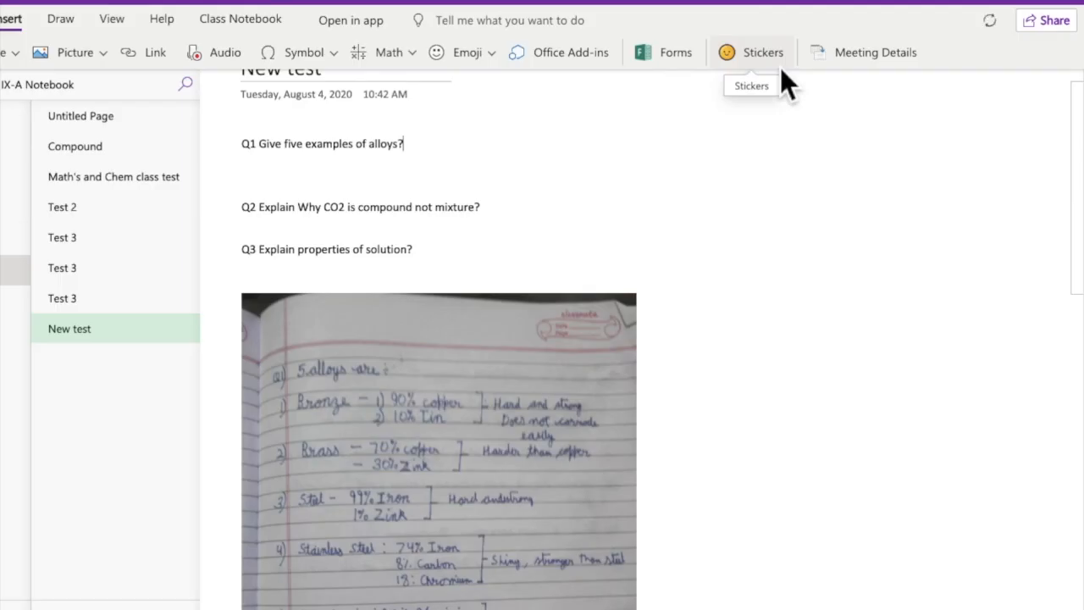
- Add the "smiling face with open mouth" emoji after question Q1 on the "New test" page of the IX-A Notebook
scroll(744, 378, down, 1)
scroll(744, 379, down, 5)
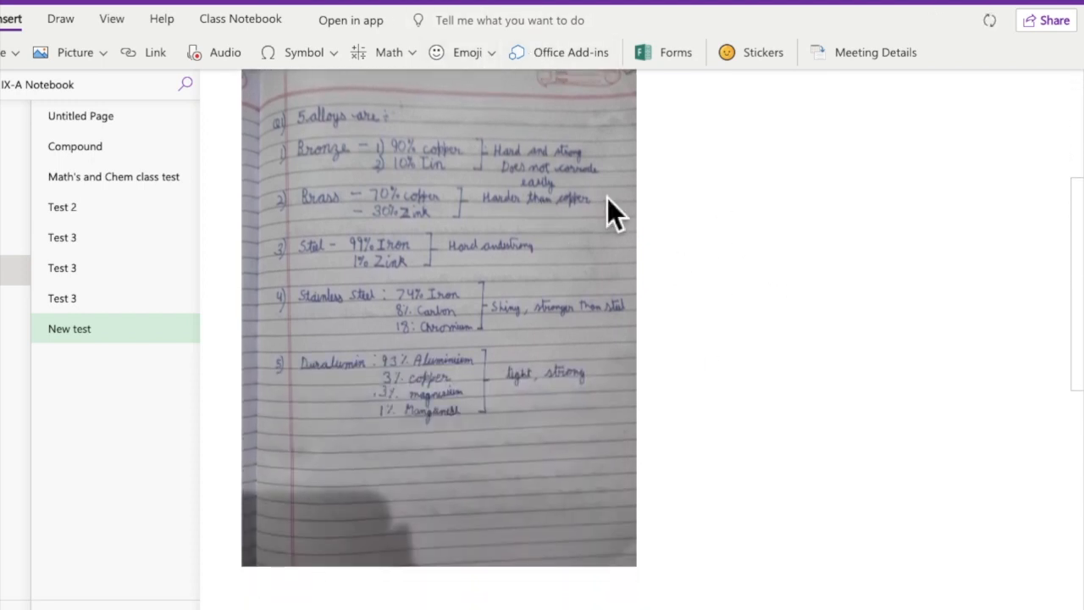
click(483, 51)
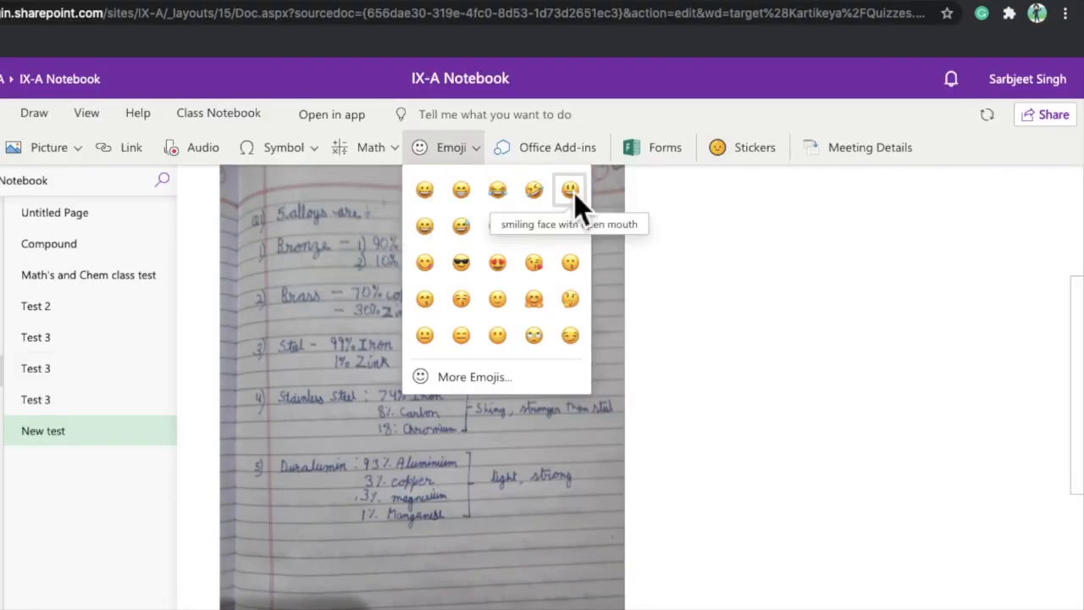
click(570, 190)
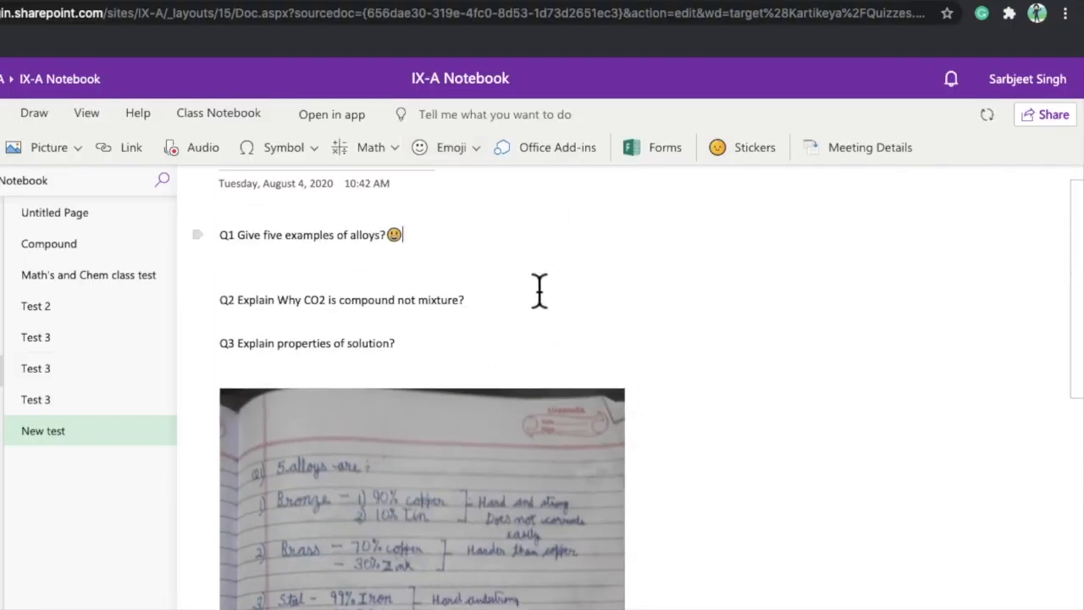
- Insert a smiling face emoji below the photo of the handwritten answer about the five alloys
scroll(784, 422, down, 3)
scroll(783, 422, down, 3)
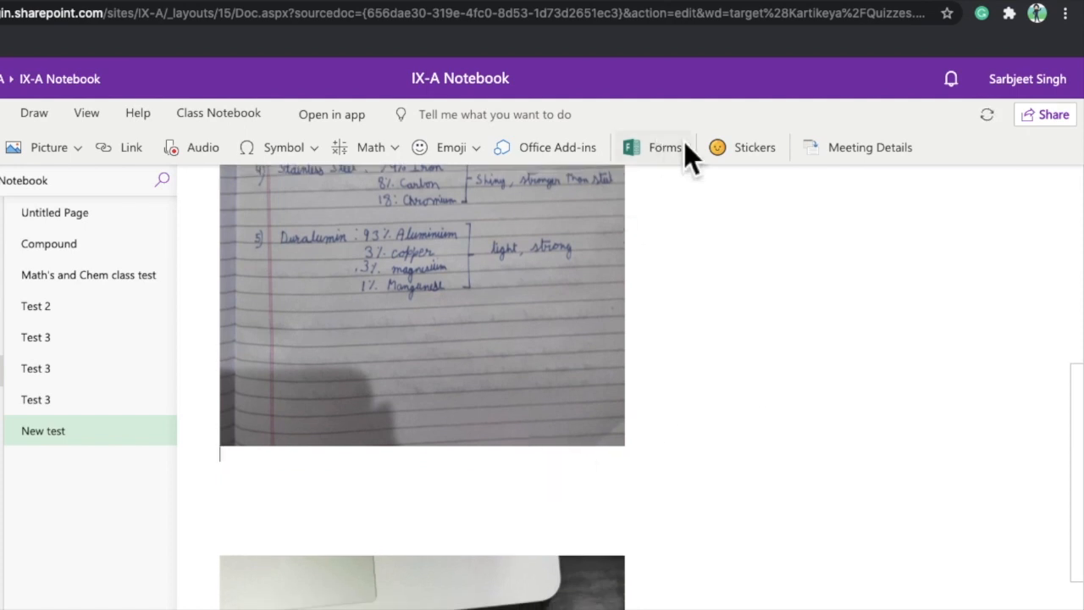
click(463, 152)
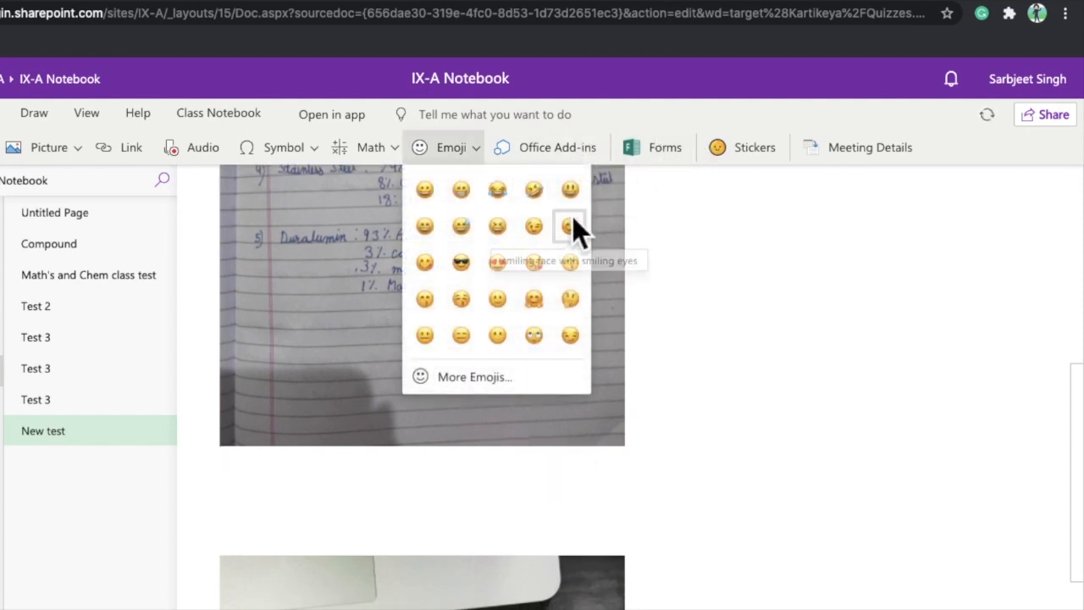
click(582, 205)
- Insert the round blue "Well done!" Doodle Frame sticker below the photo of the handwritten CO2 and solution answers, and browse the other sticker packs
scroll(760, 512, down, 1)
scroll(760, 383, down, 4)
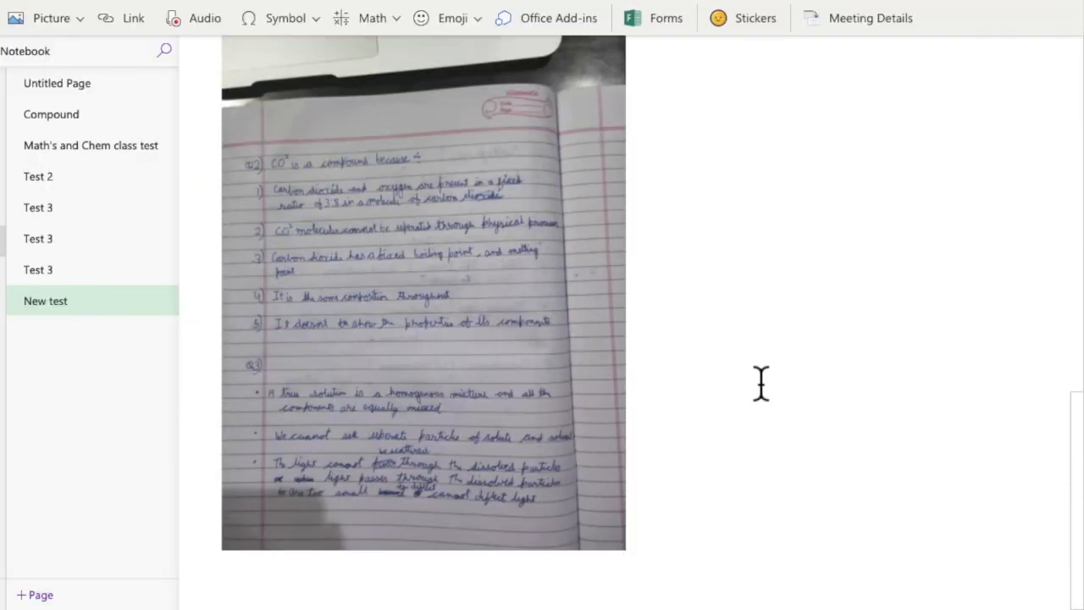
click(668, 550)
click(658, 597)
click(759, 17)
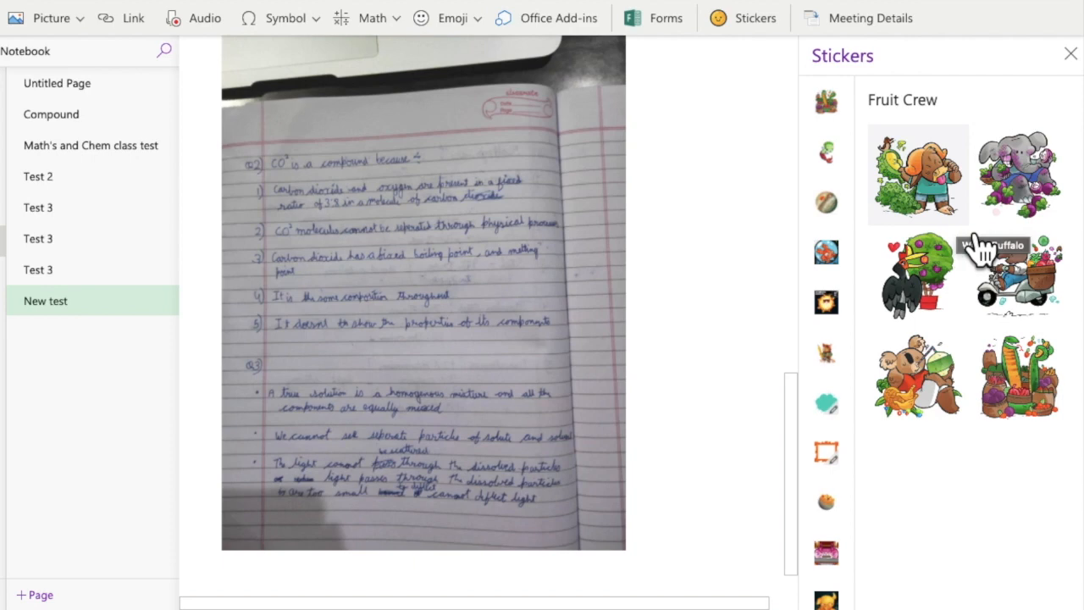
click(836, 460)
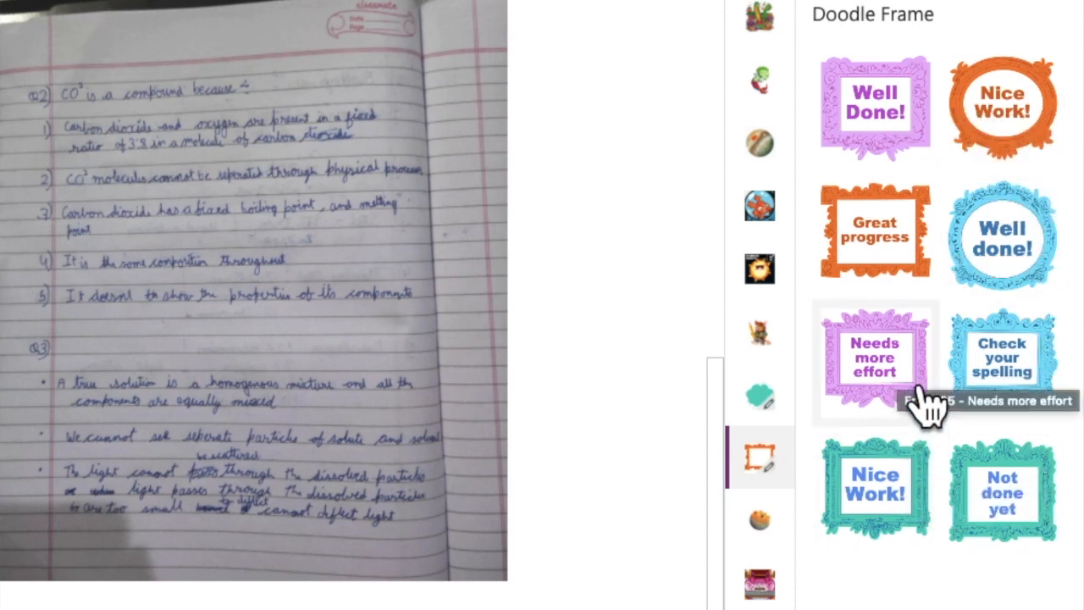
click(1035, 253)
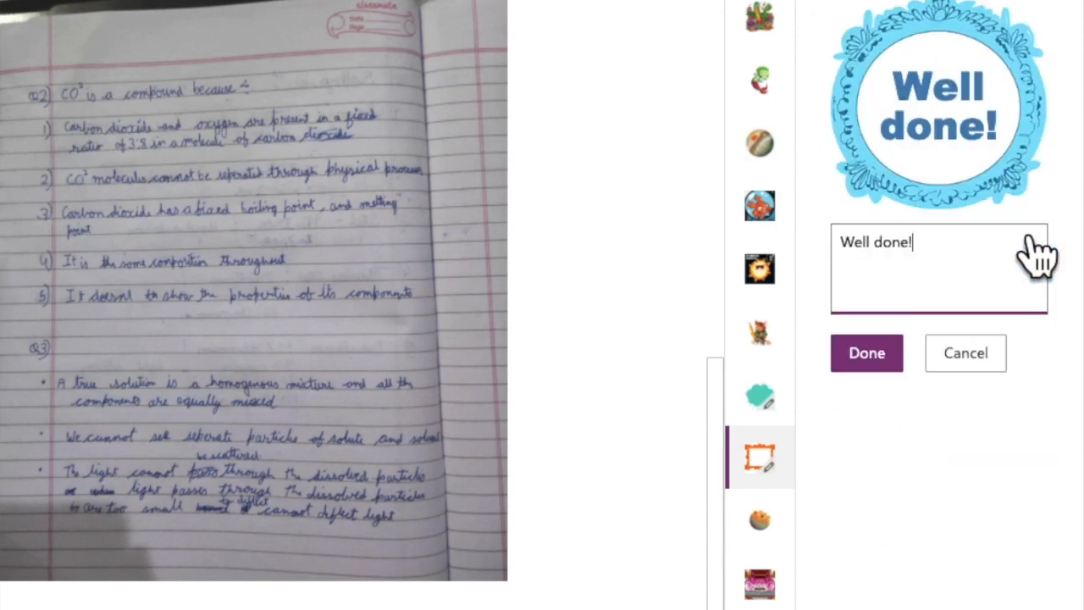
click(895, 357)
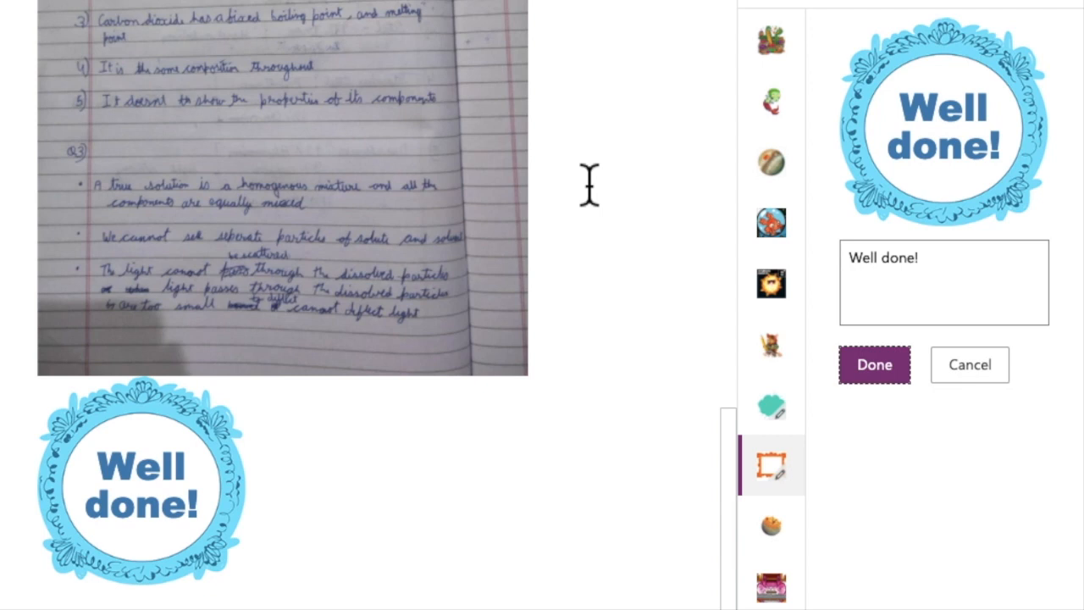
scroll(779, 280, down, 5)
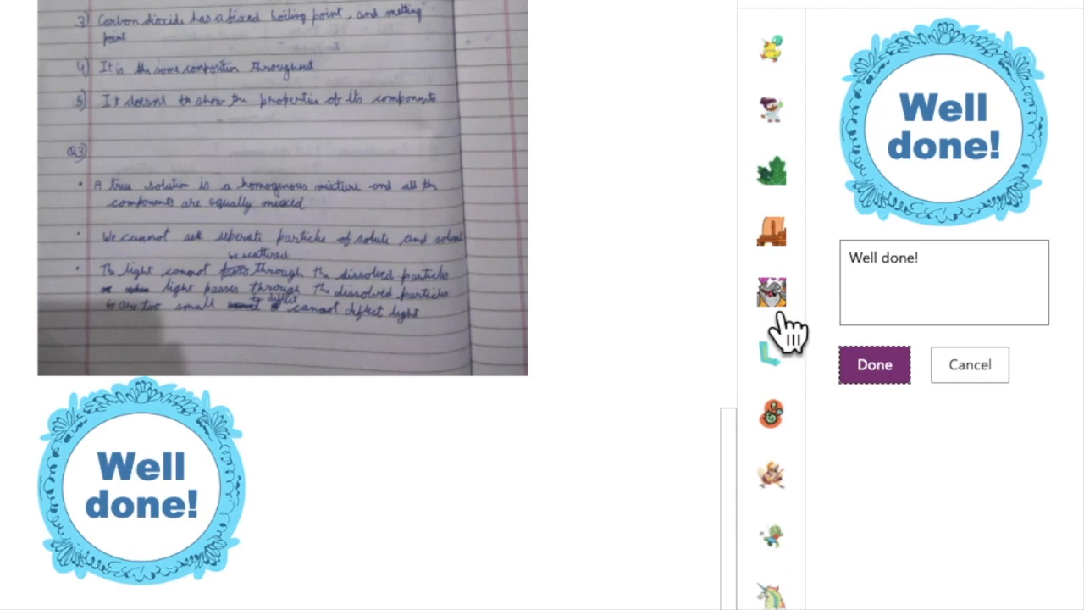
scroll(788, 331, down, 8)
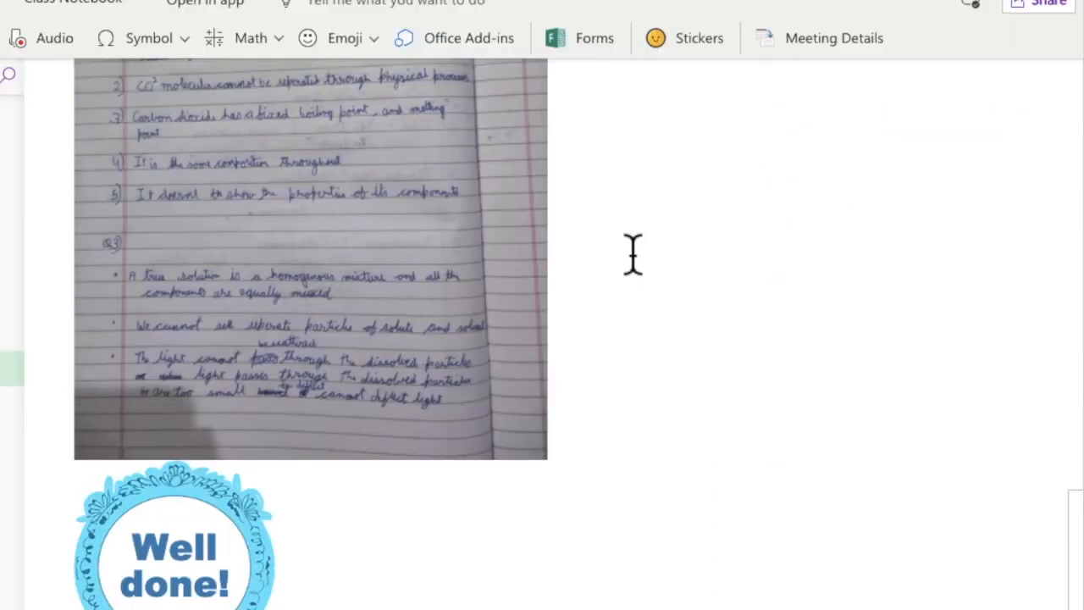
- Insert the existing Practice Math Quiz dated 8/3/2020 from Forms into the blank page and look through its questions
click(598, 48)
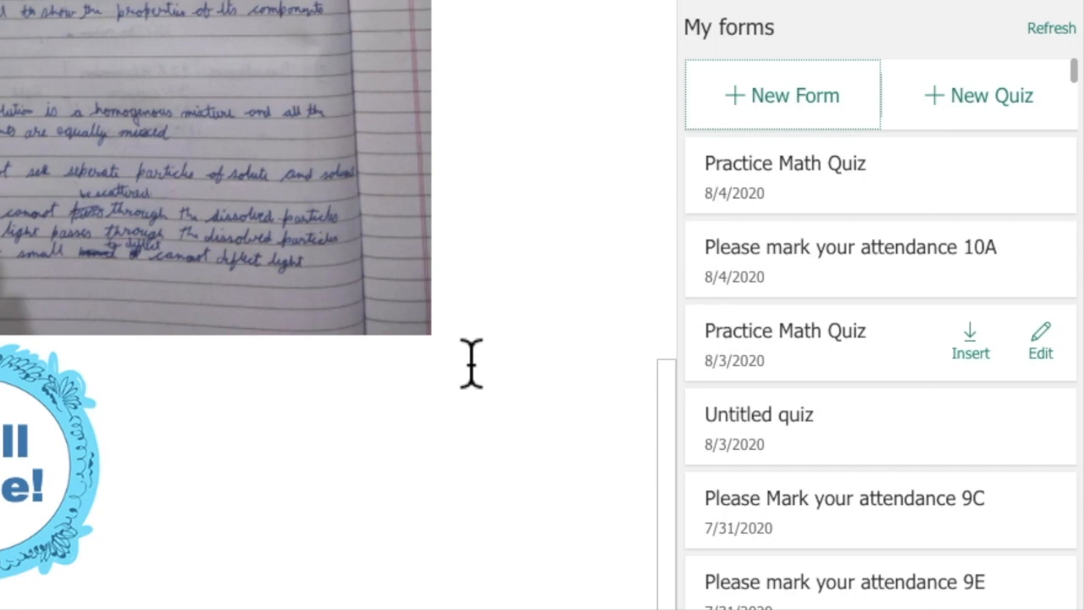
scroll(435, 362, down, 1)
scroll(434, 363, down, 2)
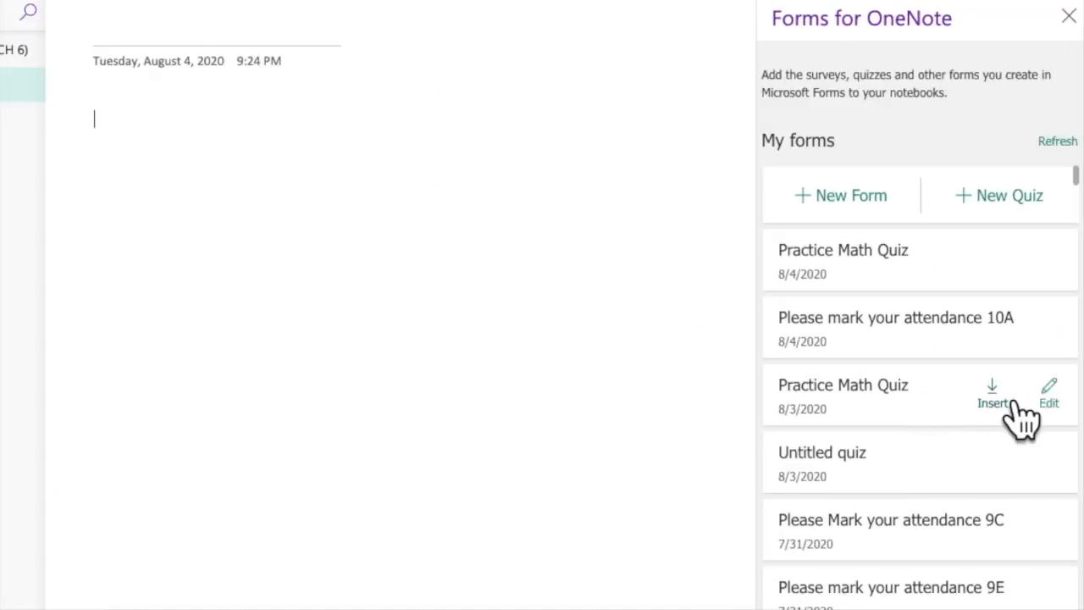
click(987, 351)
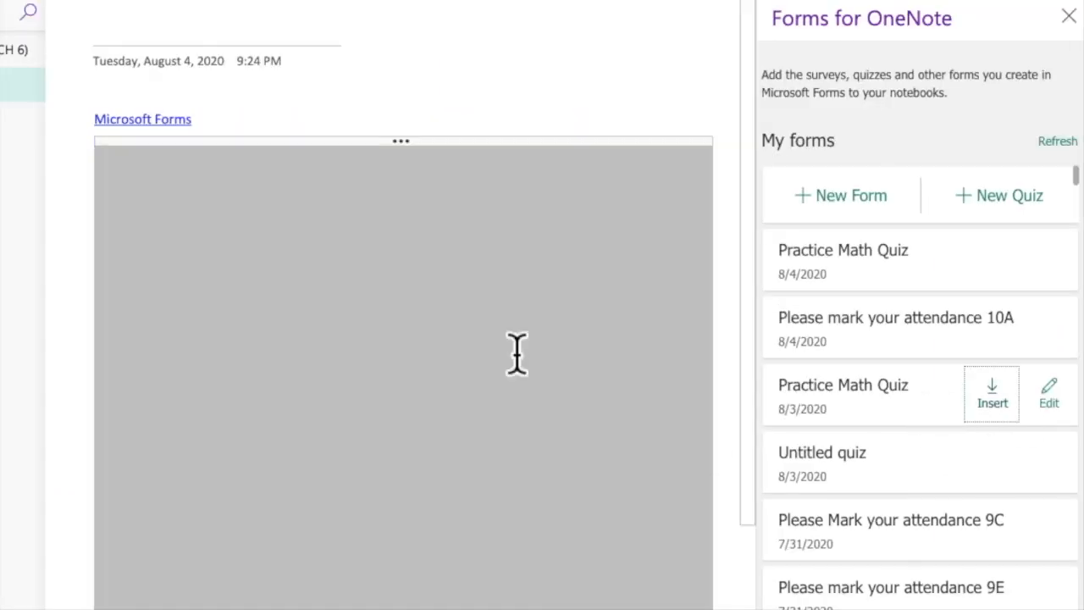
scroll(415, 206, down, 4)
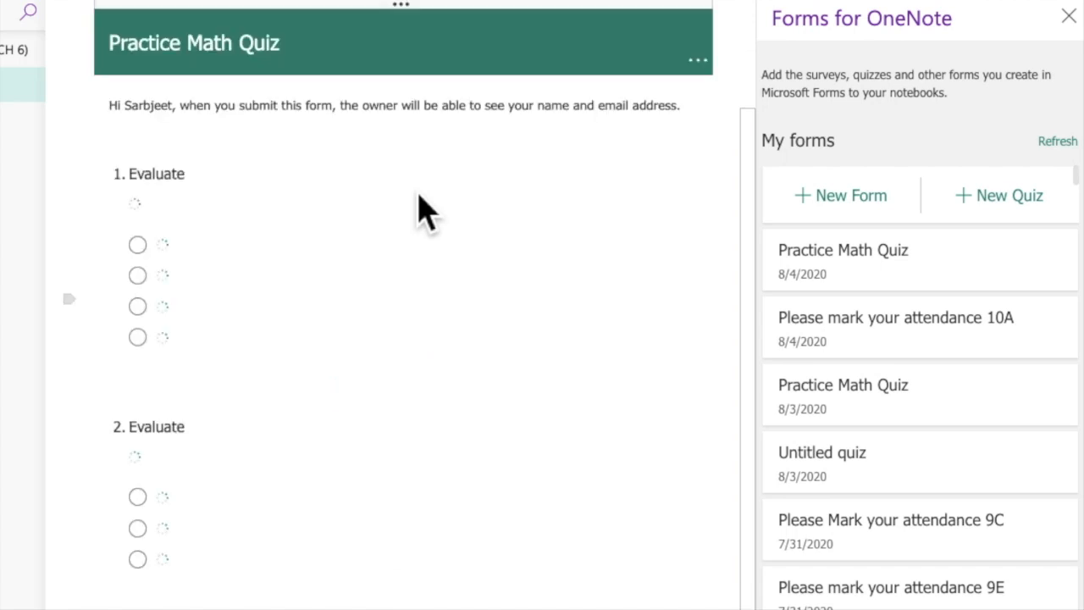
scroll(420, 209, down, 7)
scroll(421, 209, up, 2)
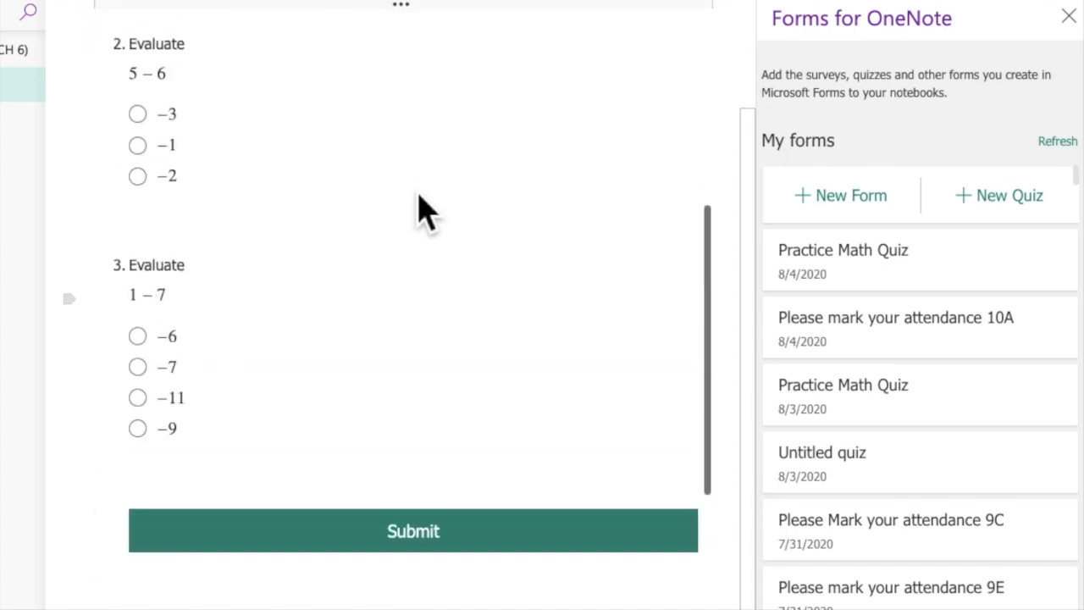
scroll(424, 212, up, 5)
scroll(423, 212, down, 5)
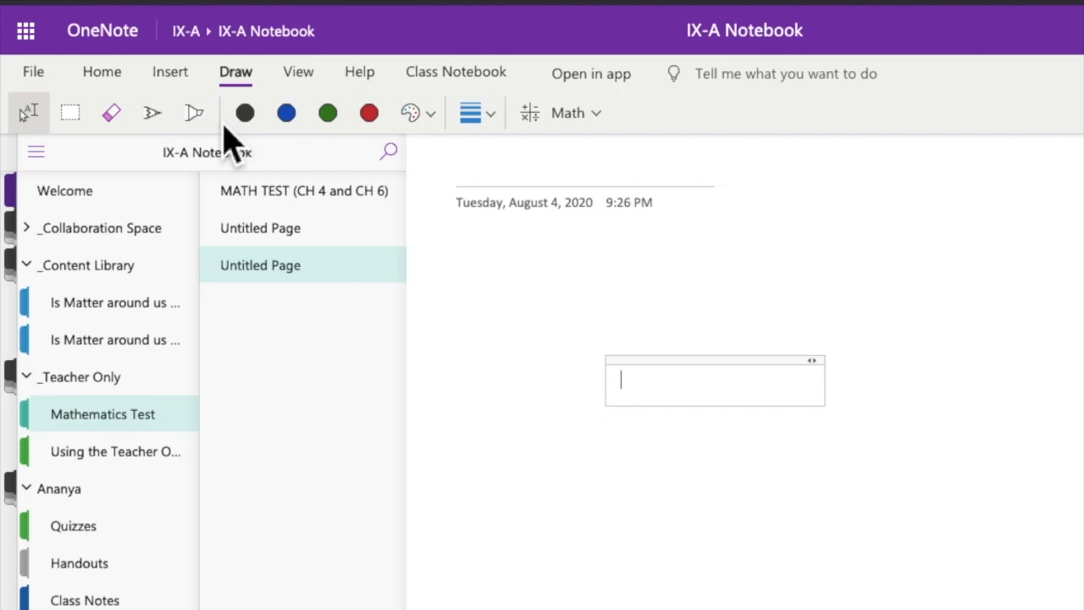
- Draw two freehand U shapes and a row of four dots with the yellow highlighter on the untitled Mathematics Test page
click(197, 117)
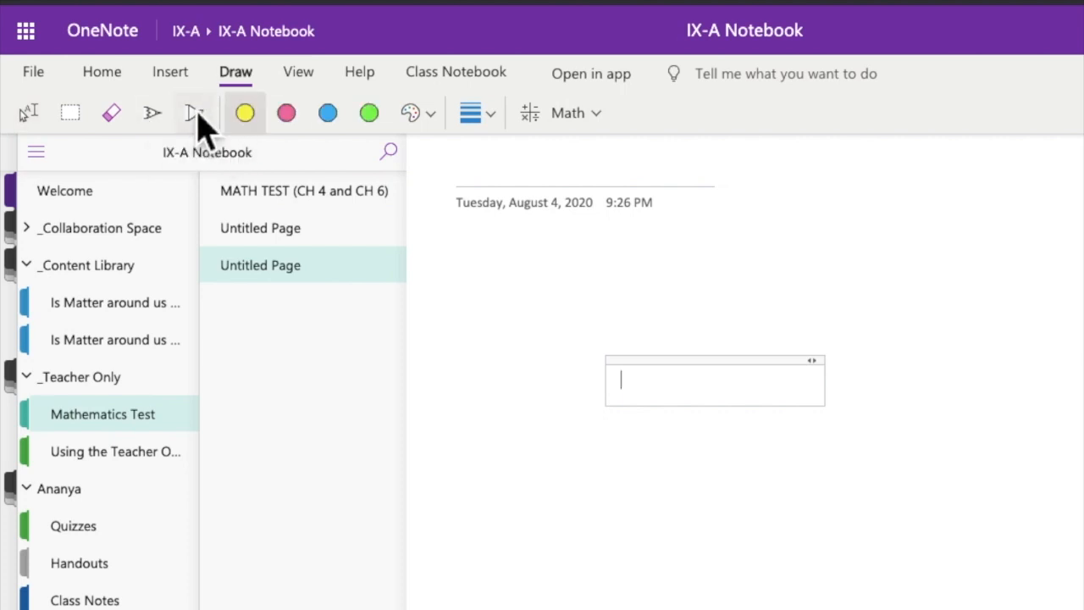
mouse_move(570, 301)
mouse_down()
mouse_move(571, 477)
mouse_move(764, 497)
mouse_move(784, 467)
mouse_move(774, 285)
mouse_up()
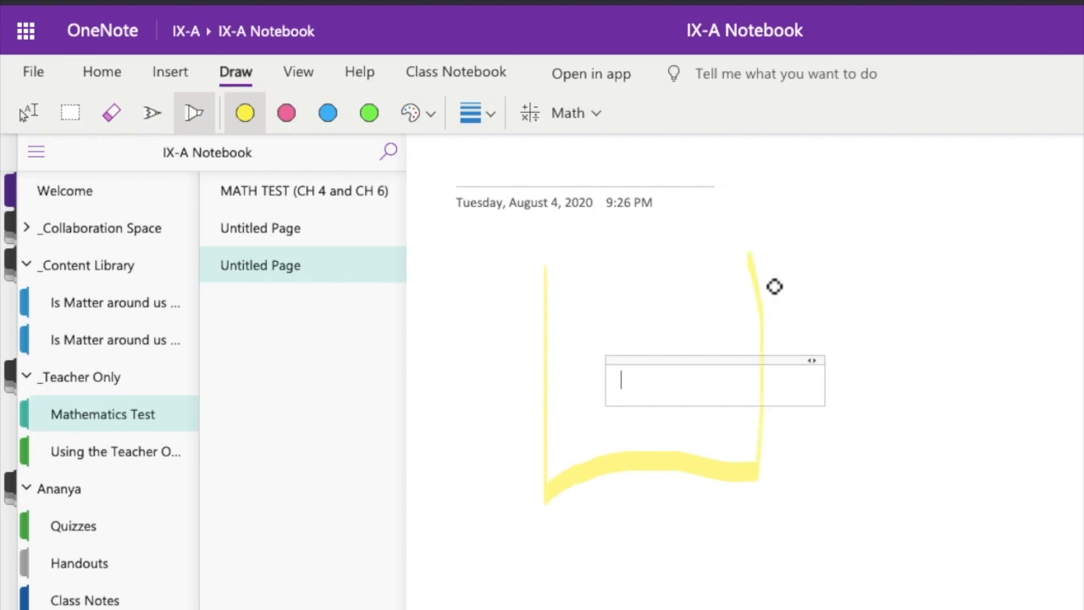
mouse_move(1009, 307)
mouse_down()
mouse_move(1013, 481)
mouse_move(1038, 483)
mouse_move(1067, 368)
mouse_move(1062, 324)
mouse_up()
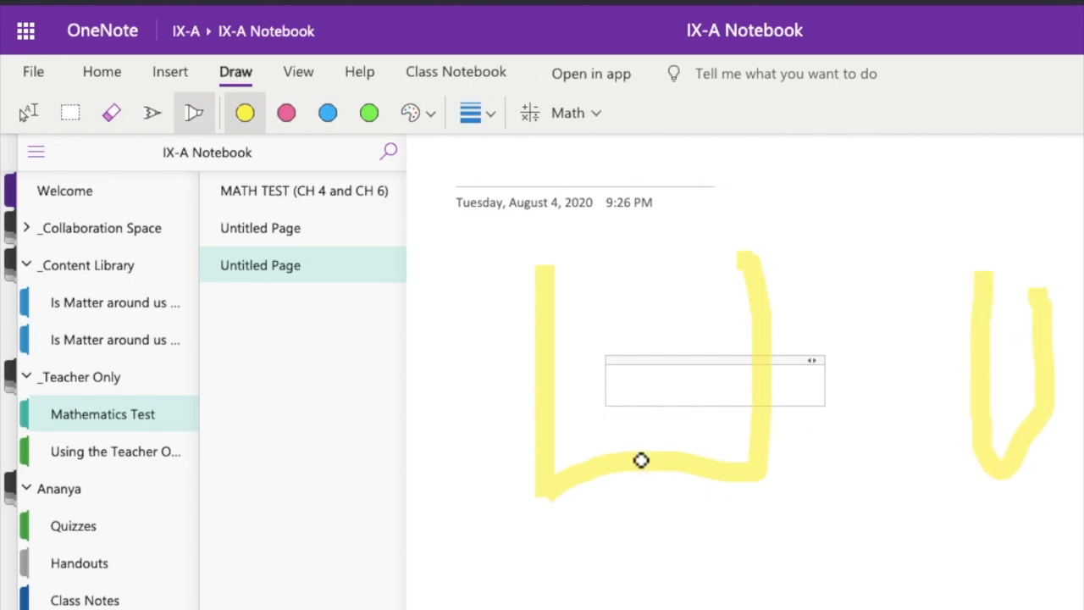
click(590, 443)
click(629, 443)
click(660, 444)
click(699, 450)
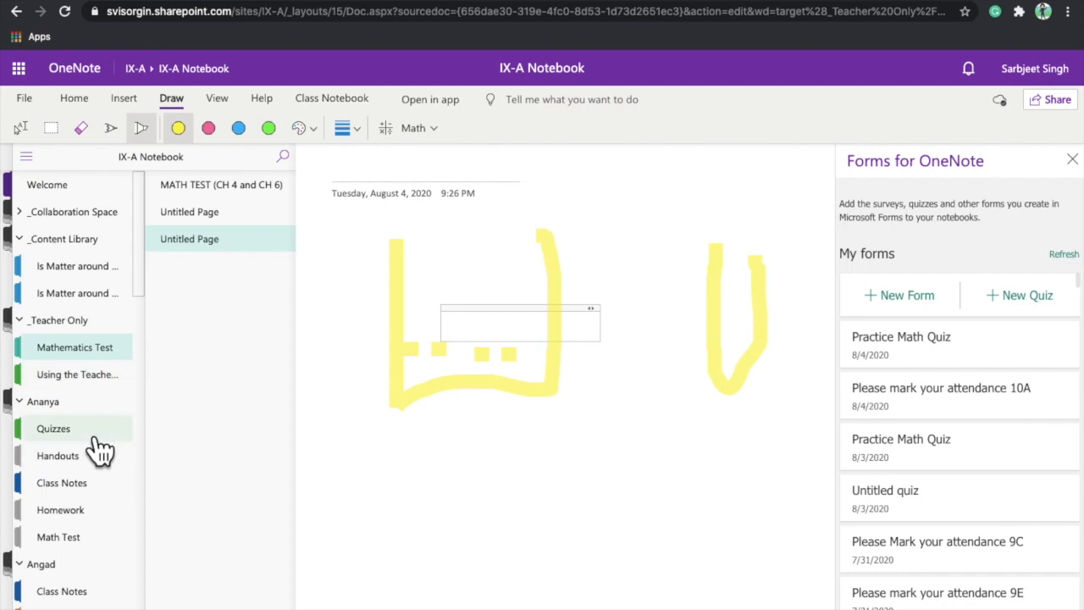
- Open the first student's Quizzes section and draw a mark with the thin red pen beside the student details on the Compound page
click(96, 432)
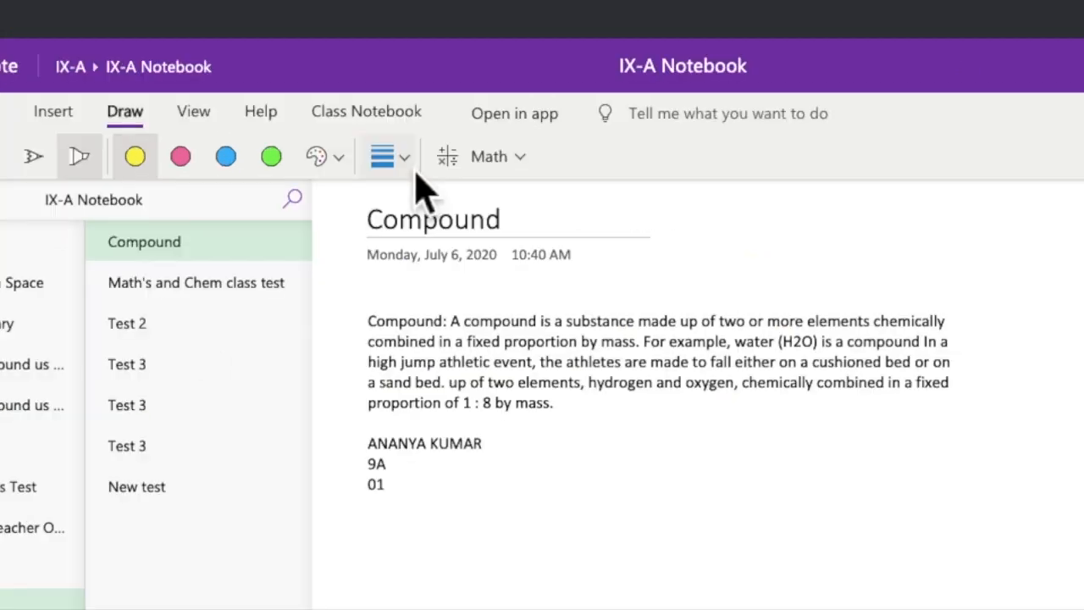
click(404, 158)
click(34, 156)
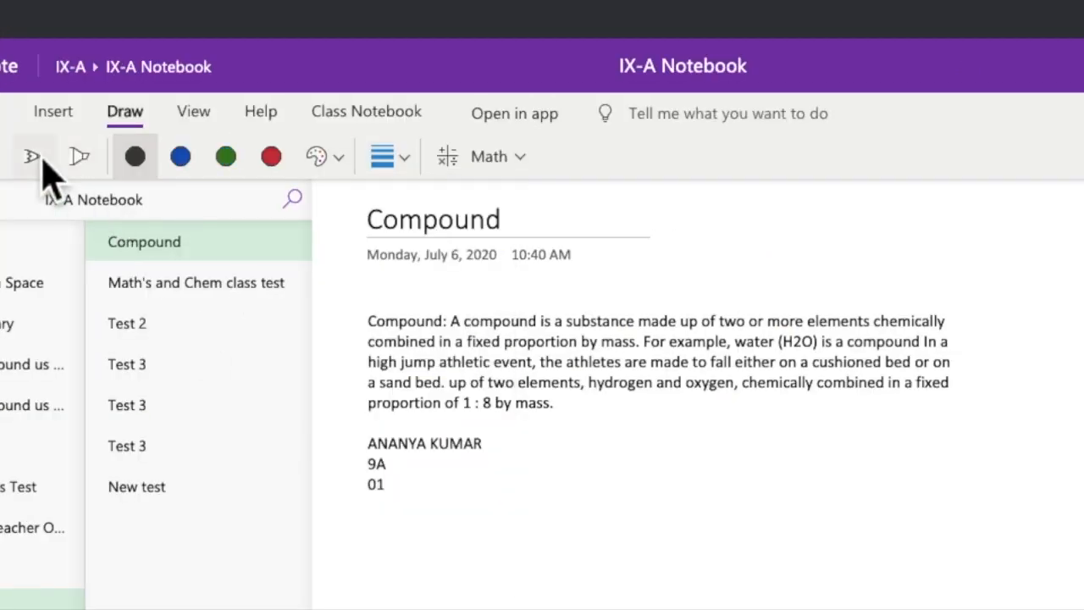
click(409, 160)
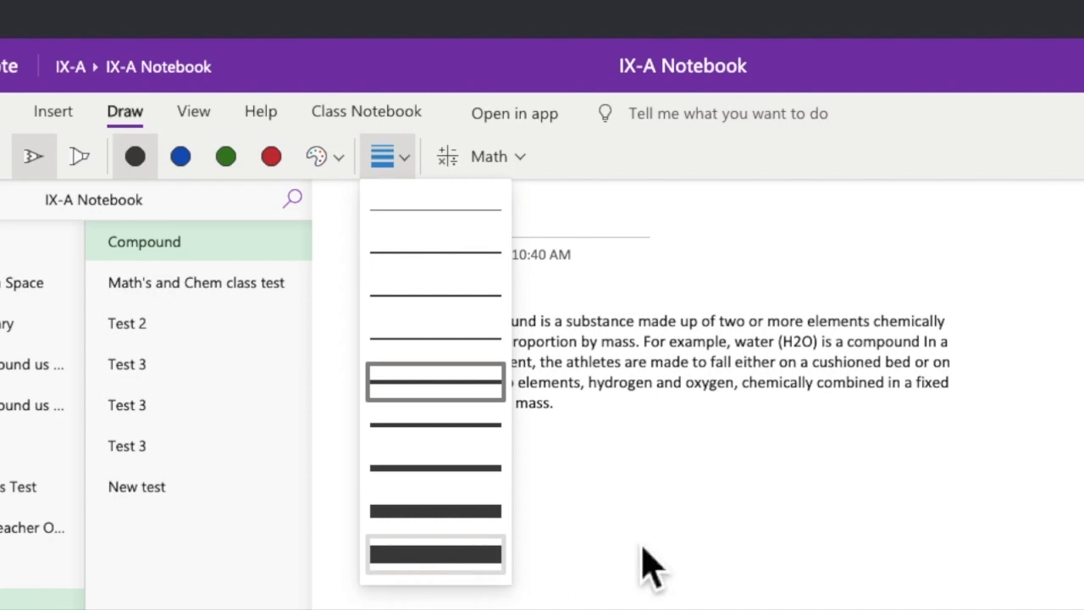
click(451, 262)
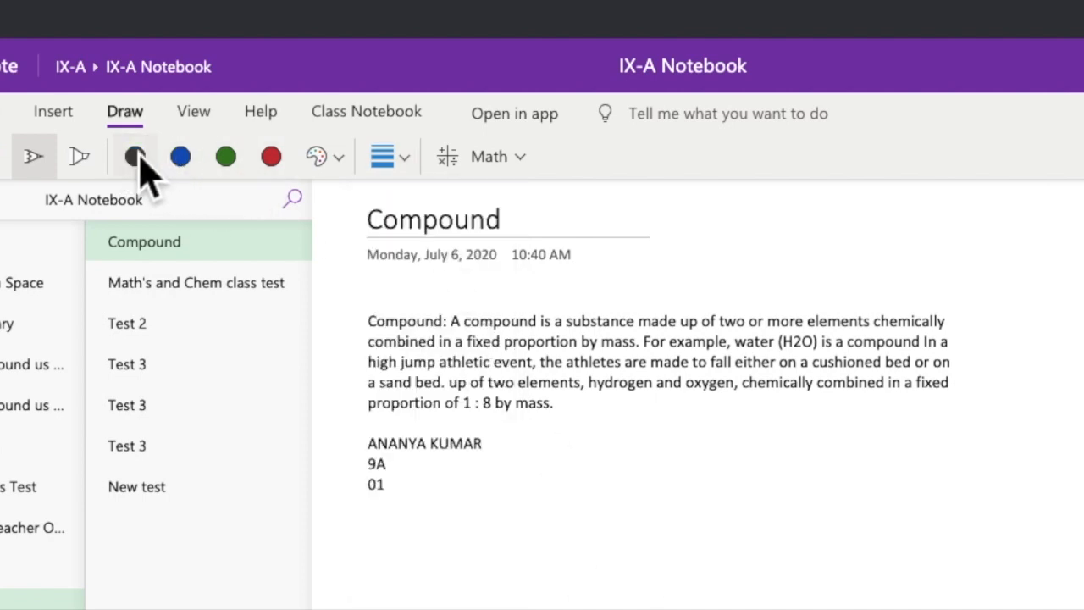
click(275, 161)
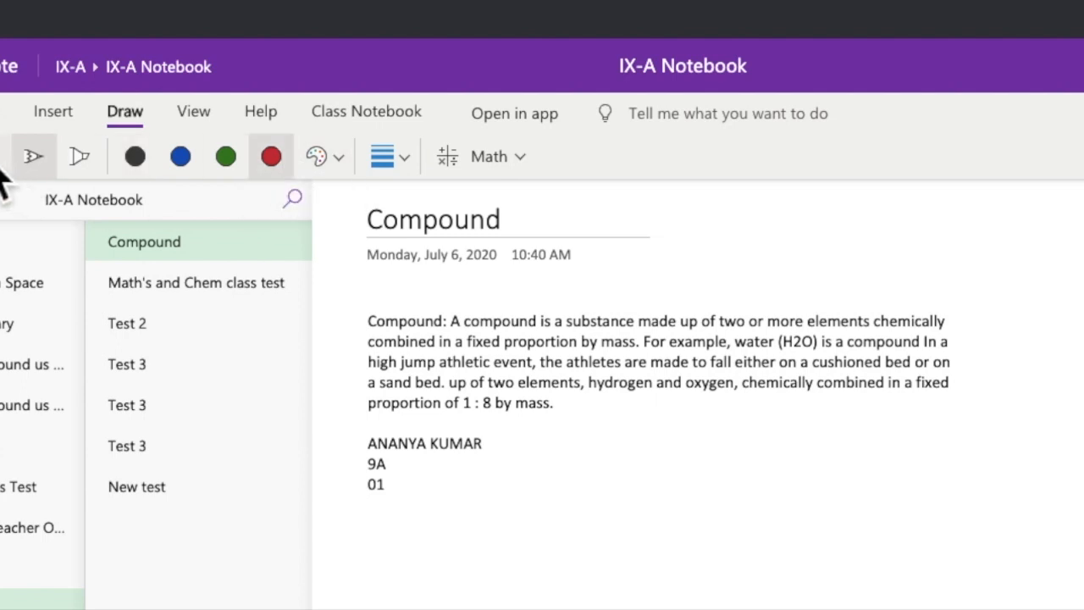
mouse_move(406, 497)
mouse_down()
mouse_move(420, 522)
mouse_move(568, 458)
mouse_up()
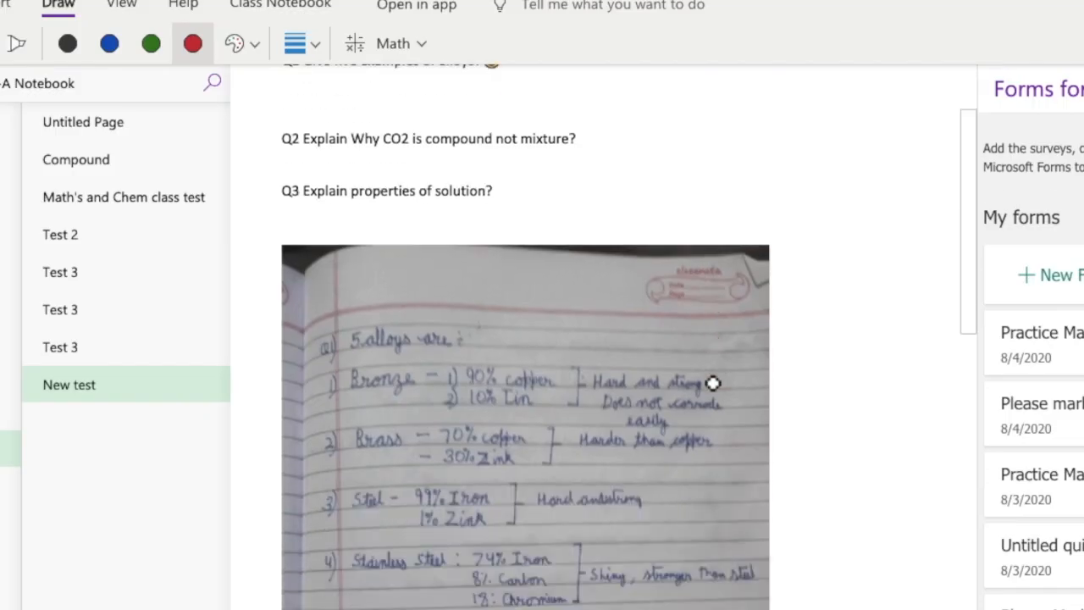
- Draw red tick marks over the Duralumin answer and the Bronze-to-Steel answers in the alloys photo on the "New test" page
scroll(647, 347, down, 5)
scroll(646, 347, up, 1)
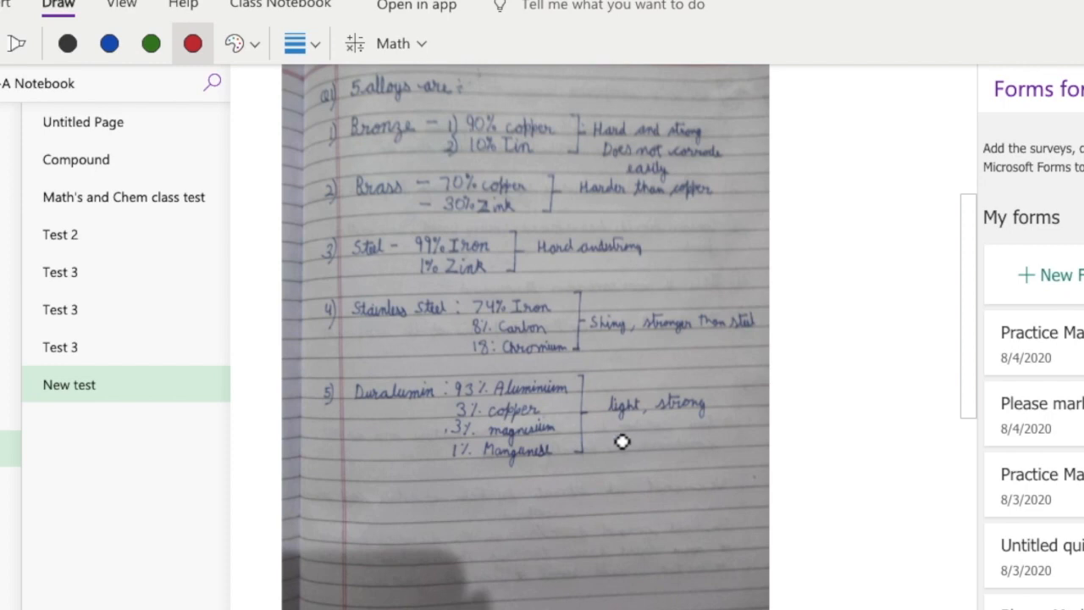
mouse_move(600, 421)
mouse_down()
mouse_move(696, 433)
mouse_move(726, 374)
mouse_up()
drag(552, 254, 722, 121)
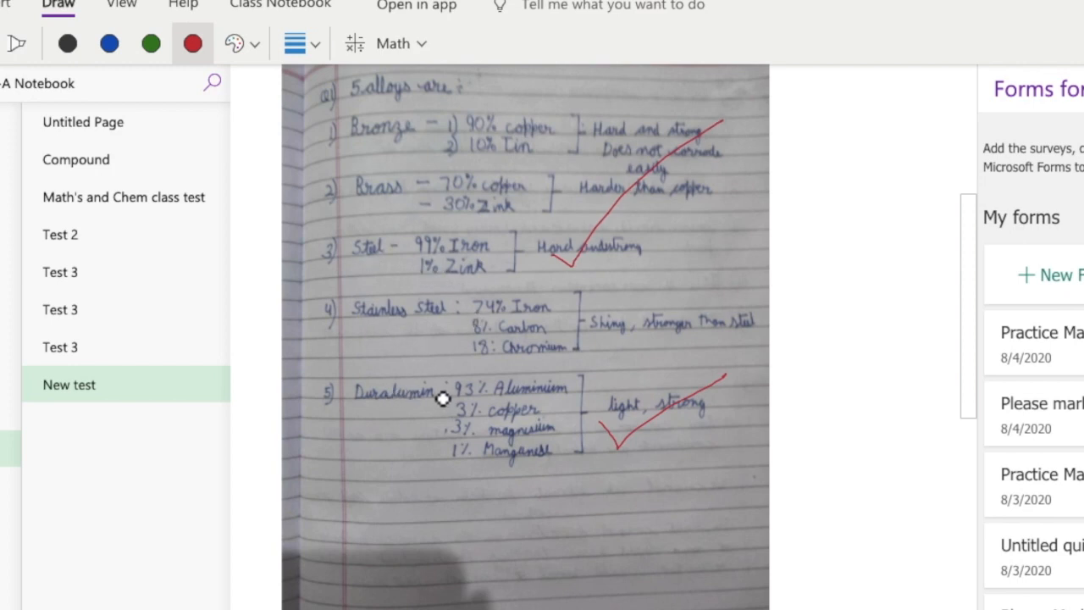
mouse_move(442, 398)
mouse_down()
mouse_move(356, 412)
mouse_move(378, 443)
mouse_move(486, 435)
mouse_move(448, 392)
mouse_up()
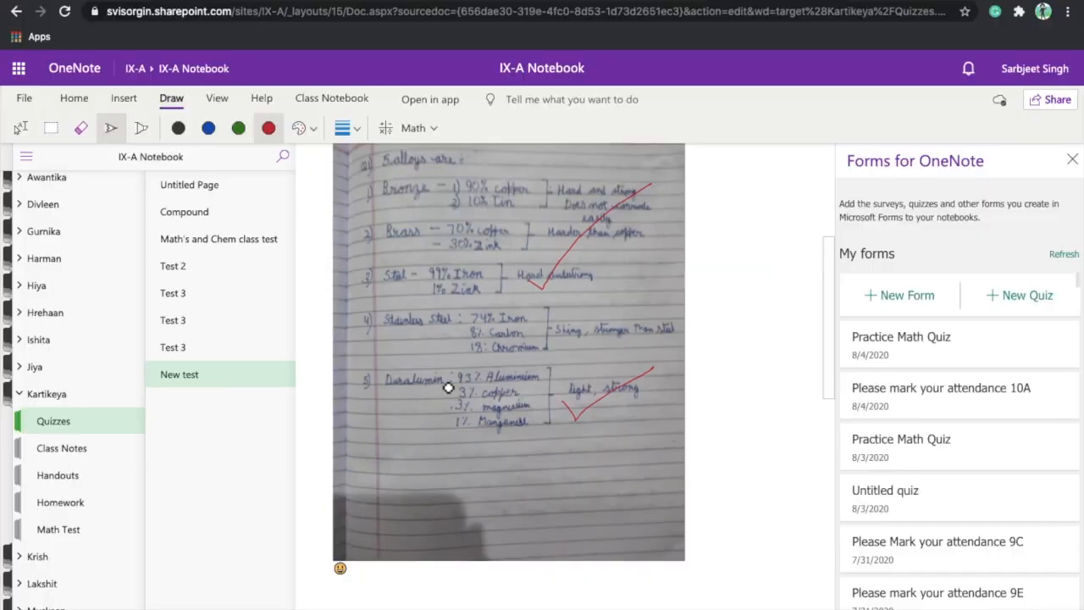
- Bring up the Class Notebook tools for the "New test" page
scroll(442, 403, down, 10)
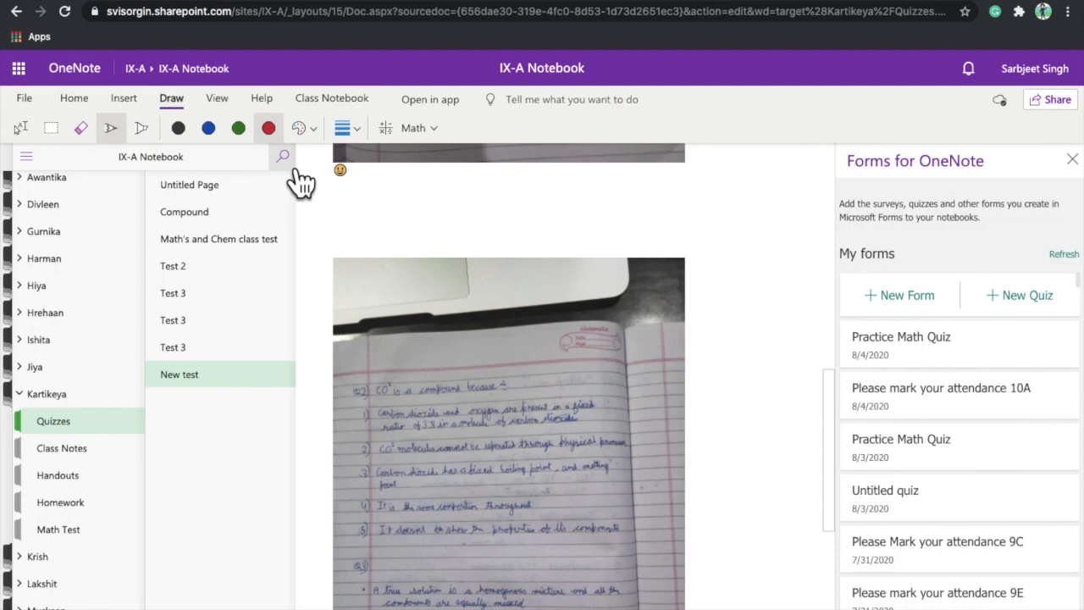
click(346, 101)
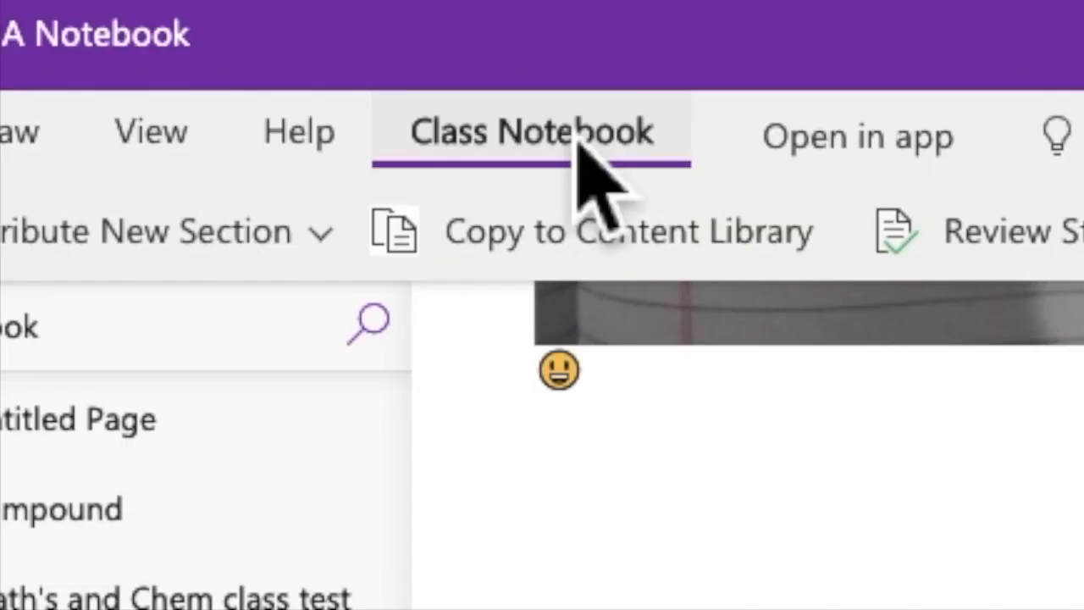